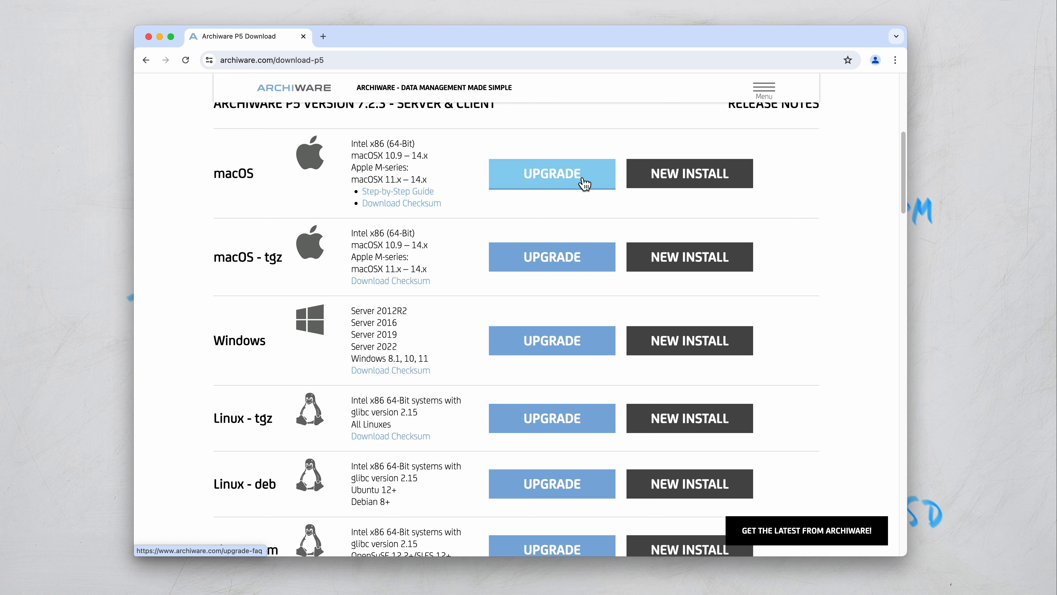
Scroll up through the opened awpst722-win.zip listing of P5-64.msi, vc_redist.x64.exe and two notes files.
scroll(844, 199, "up", 5)
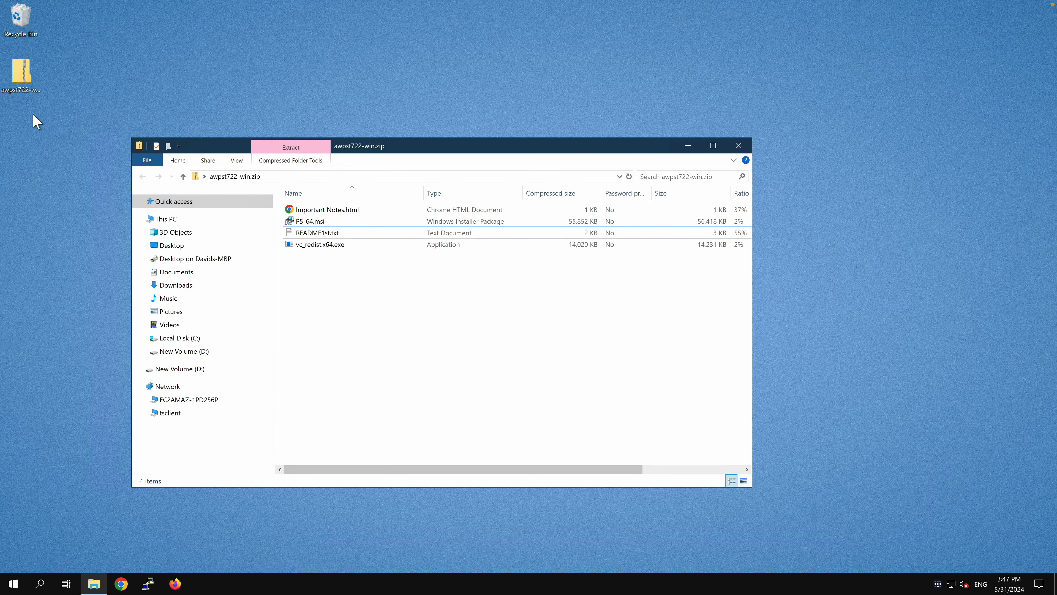
left_click(23, 85)
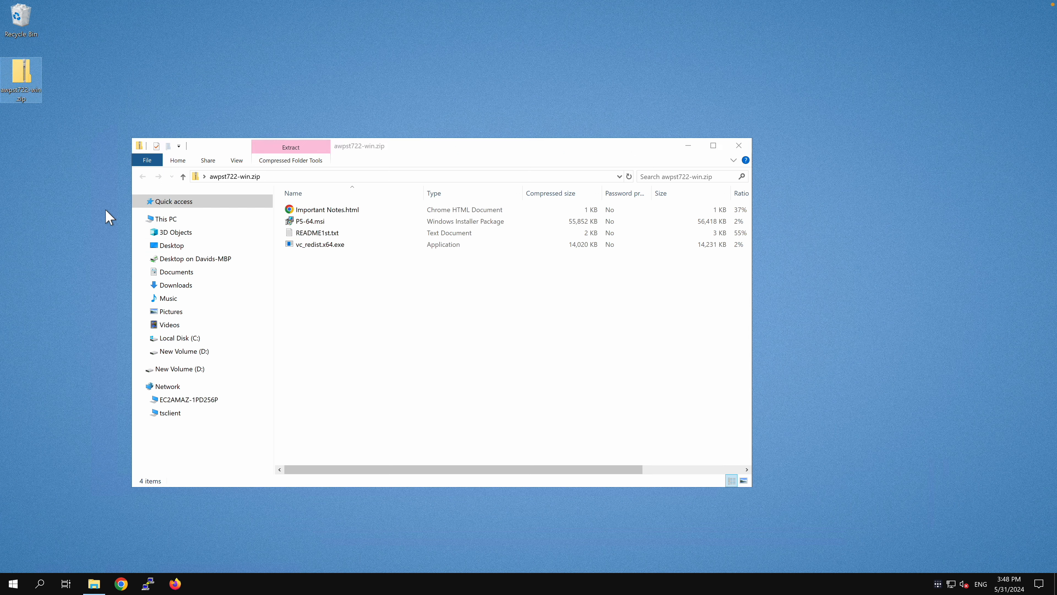
left_click(393, 287)
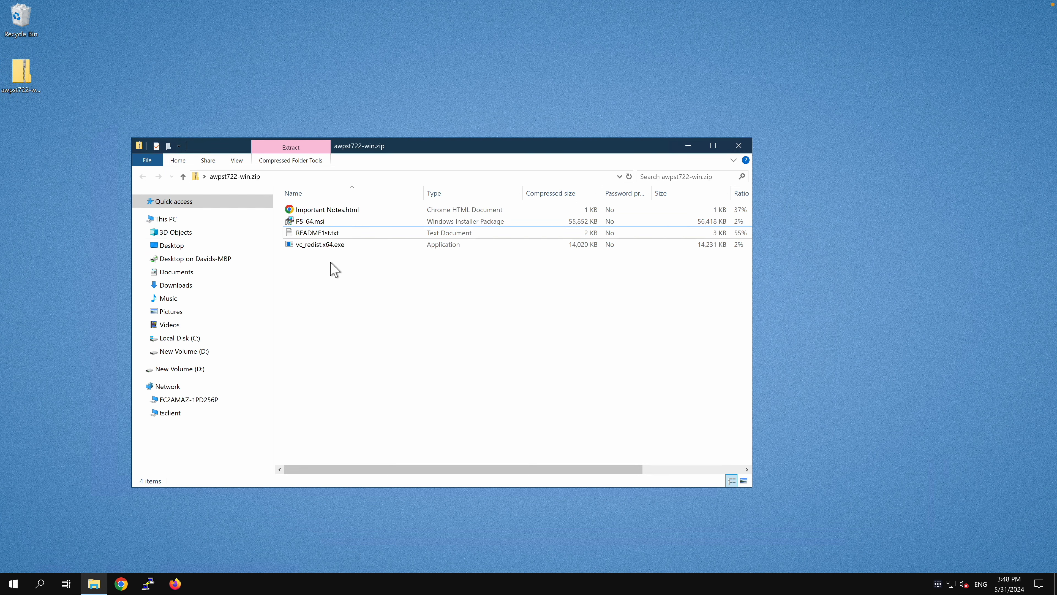
double_click(308, 231)
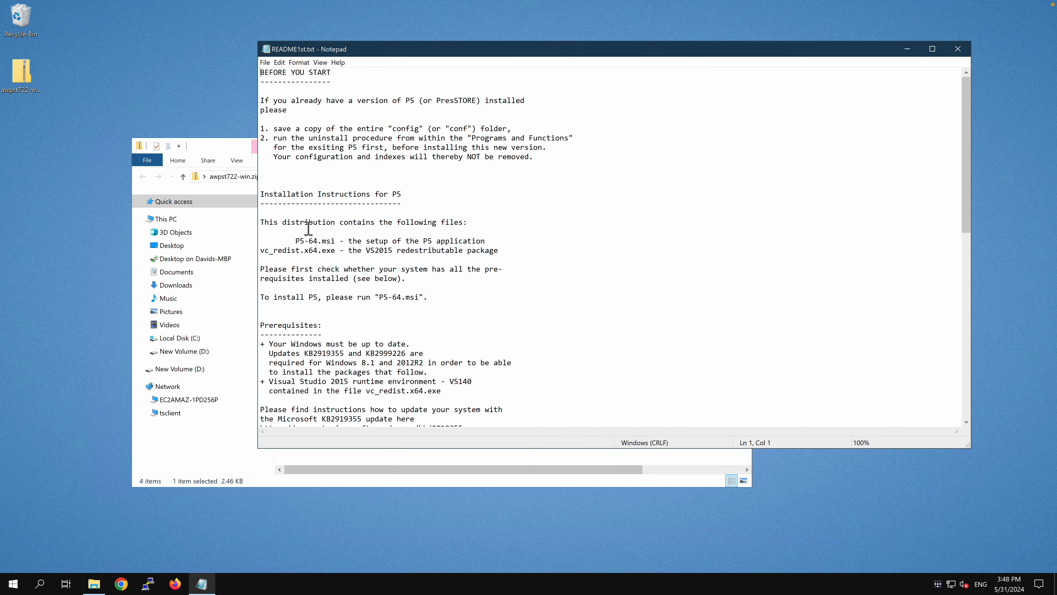
left_click(353, 251)
left_click_drag(340, 251, 498, 252)
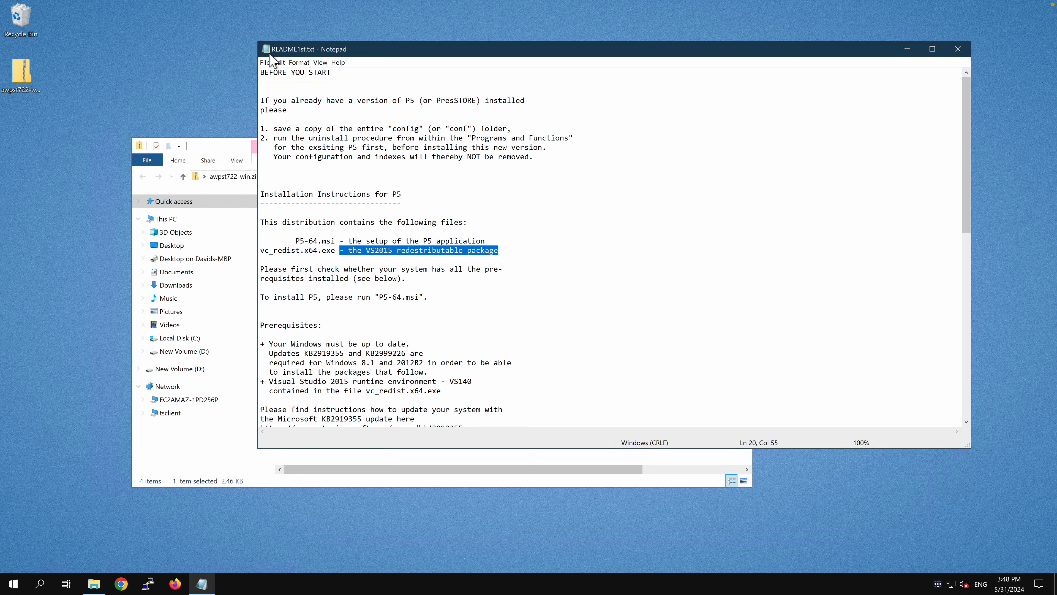
left_click(958, 49)
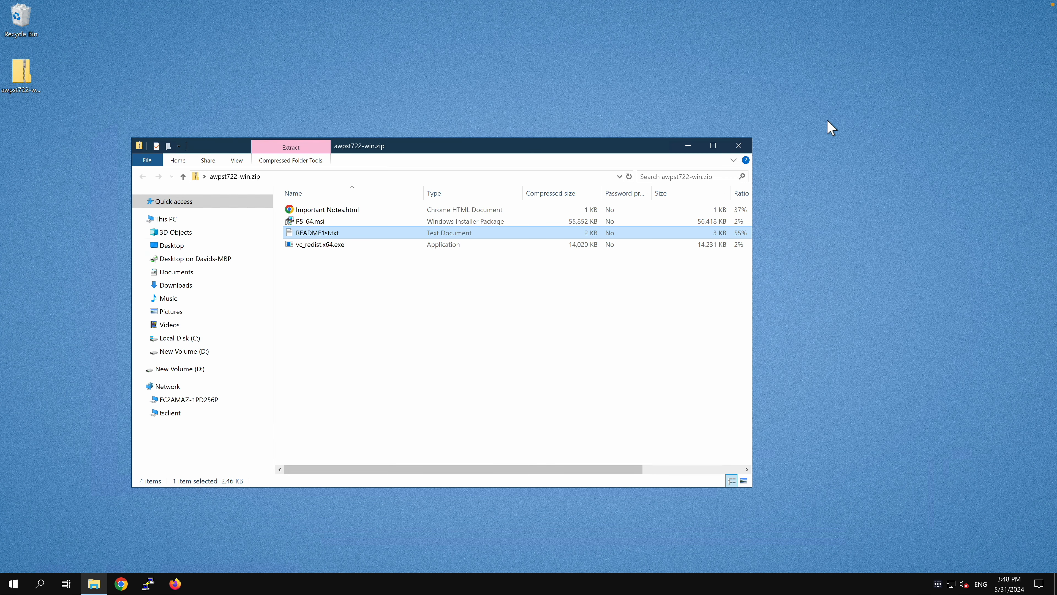
Launch the P5-64.msi installer from the zip listing.
left_click(319, 271)
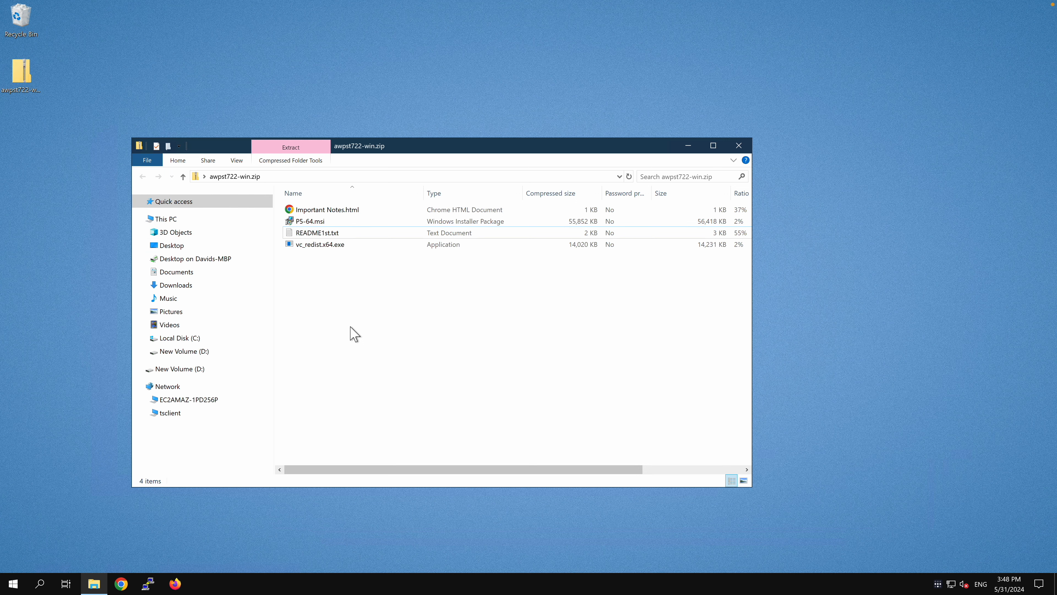
left_click(319, 222)
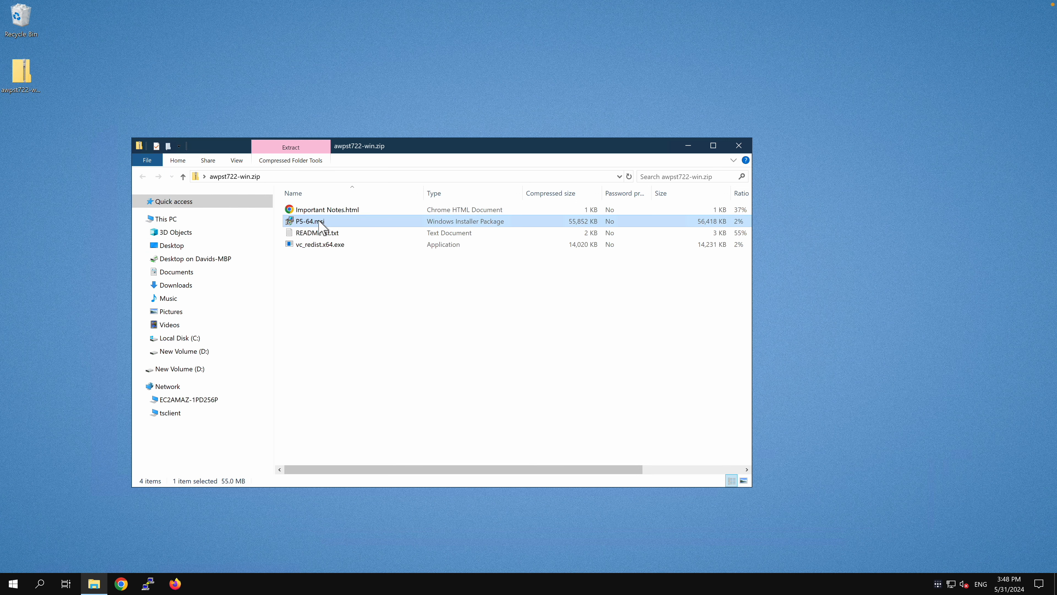
double_click(319, 221)
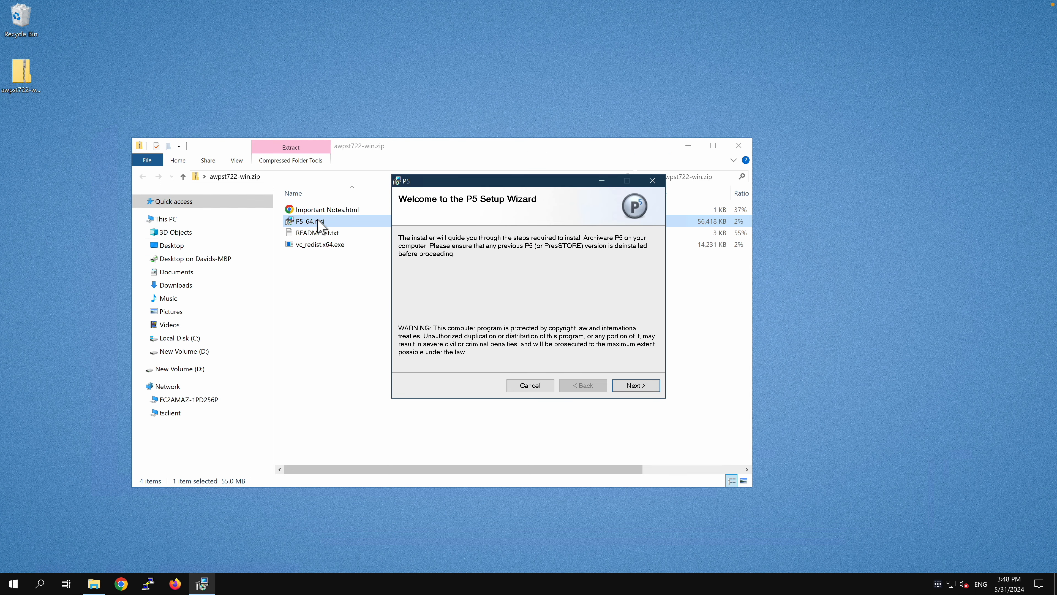
Accept the licence, install P5 into the default ARCHIWARE folder, and finish the wizard.
left_click(640, 386)
left_click(640, 386)
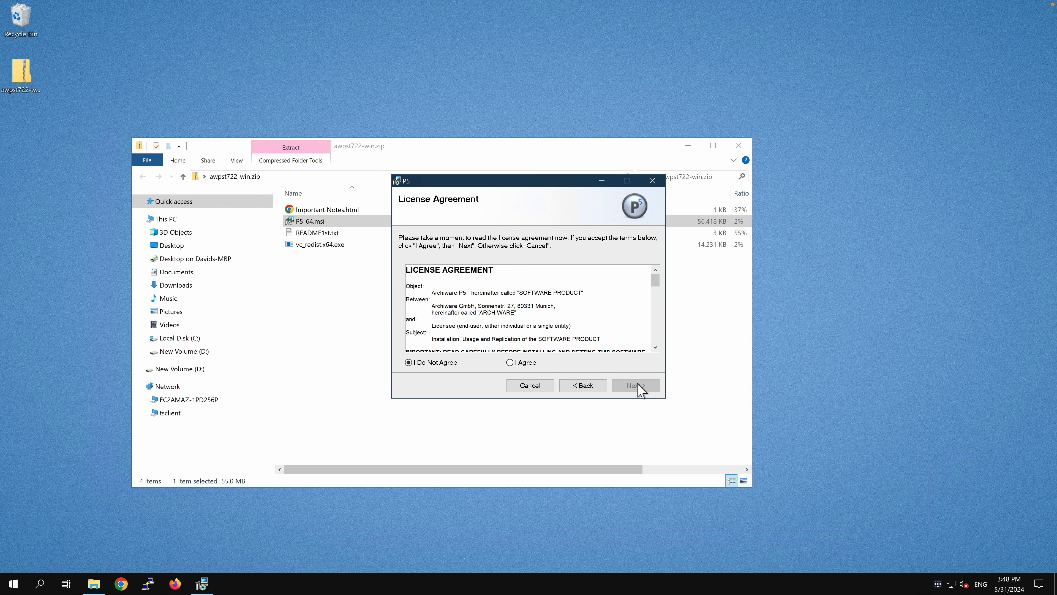
left_click(510, 362)
left_click(642, 391)
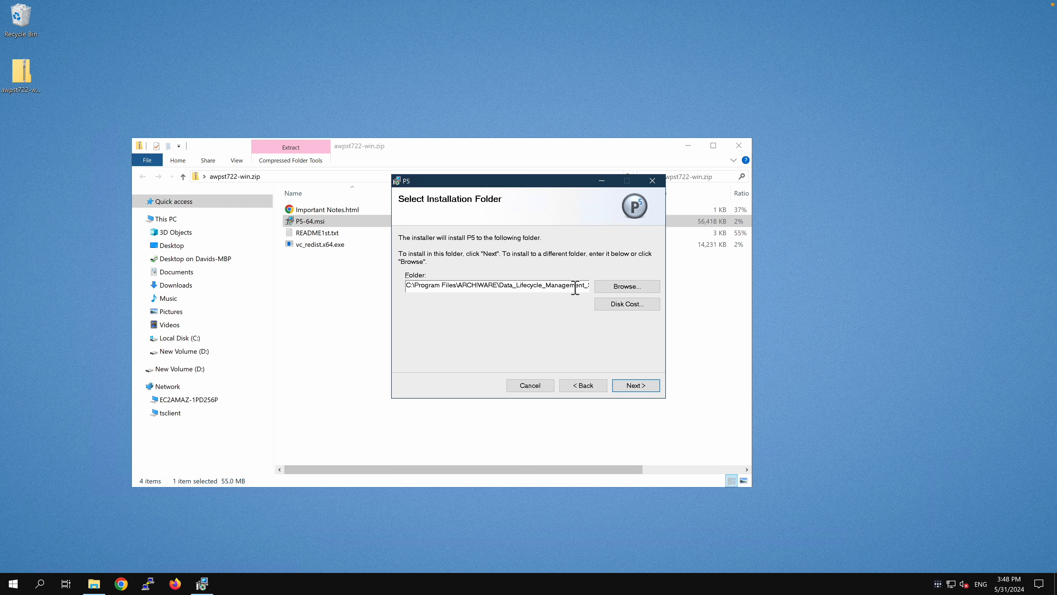
left_click(643, 390)
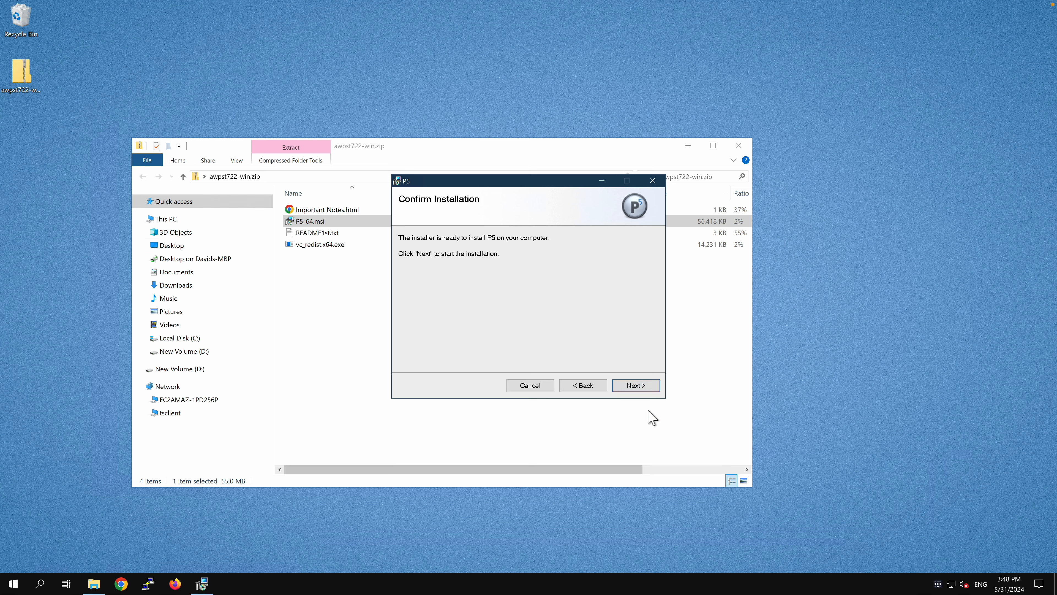
left_click(644, 390)
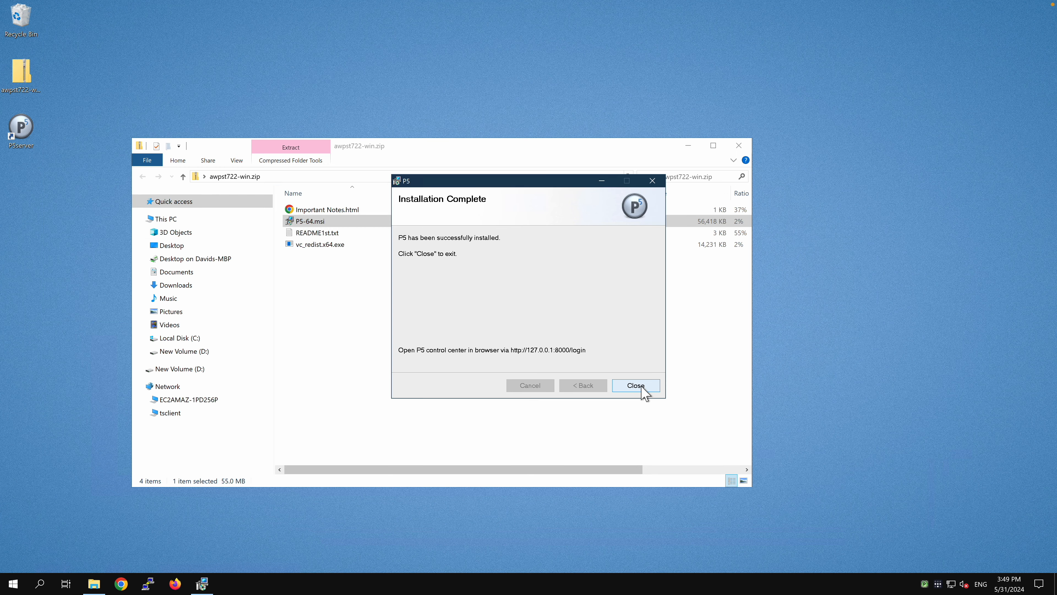
left_click(636, 385)
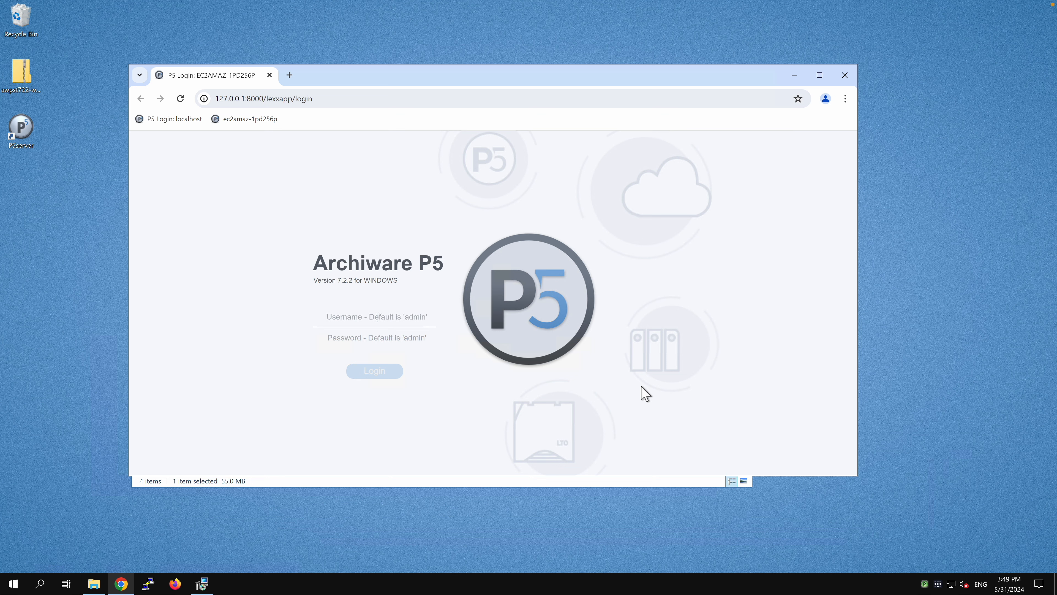
Close the installation-complete dialog and move the browser window up and right.
left_click(201, 583)
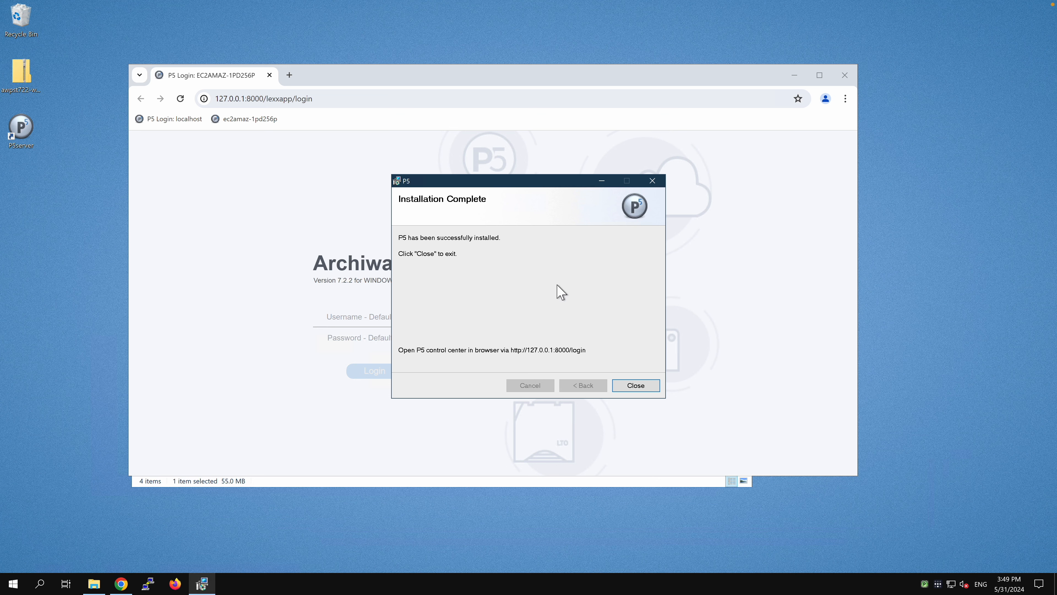
left_click(630, 390)
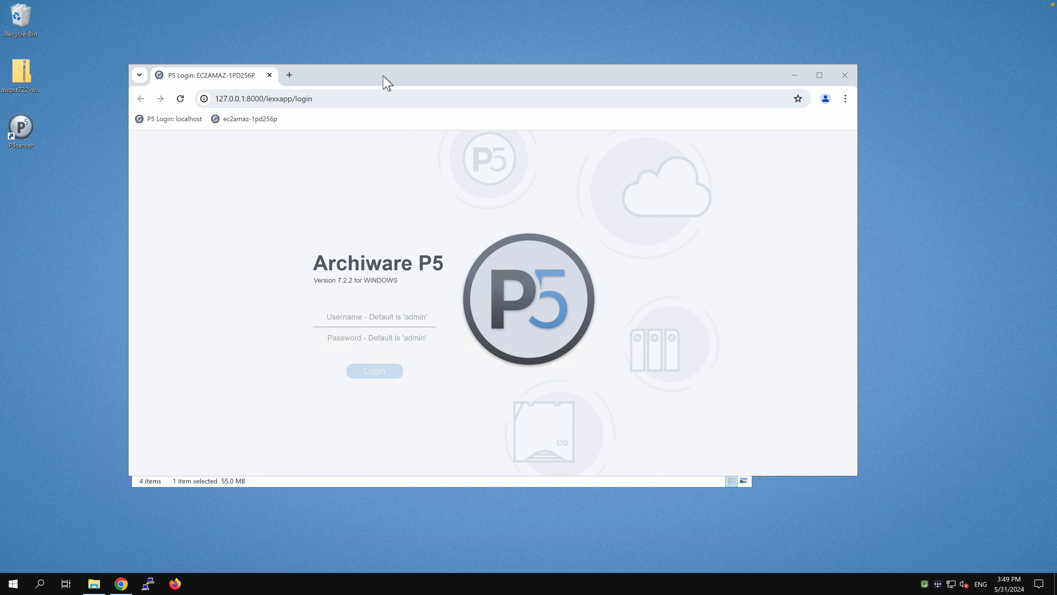
left_click_drag(383, 76, 465, 42)
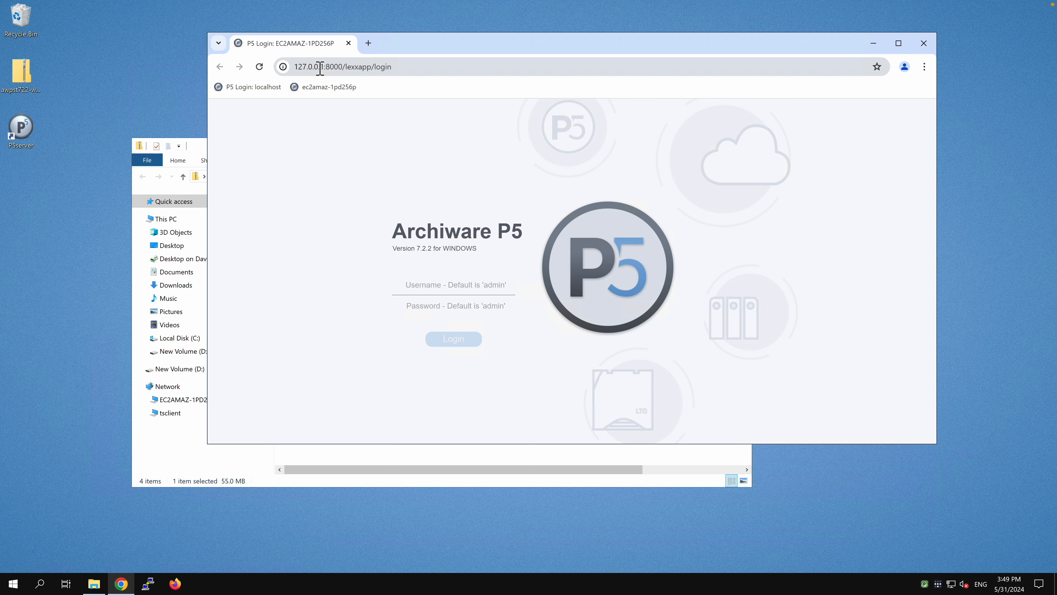
Highlight the 127.0.0.1 host and port 8000 in the login page URL.
left_click_drag(325, 69, 292, 70)
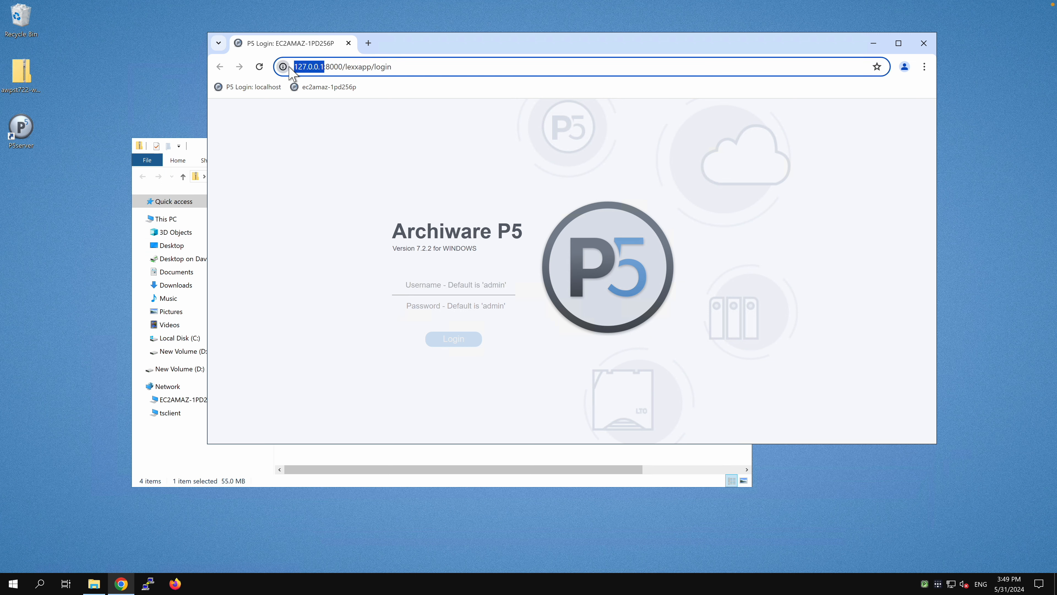
double_click(337, 68)
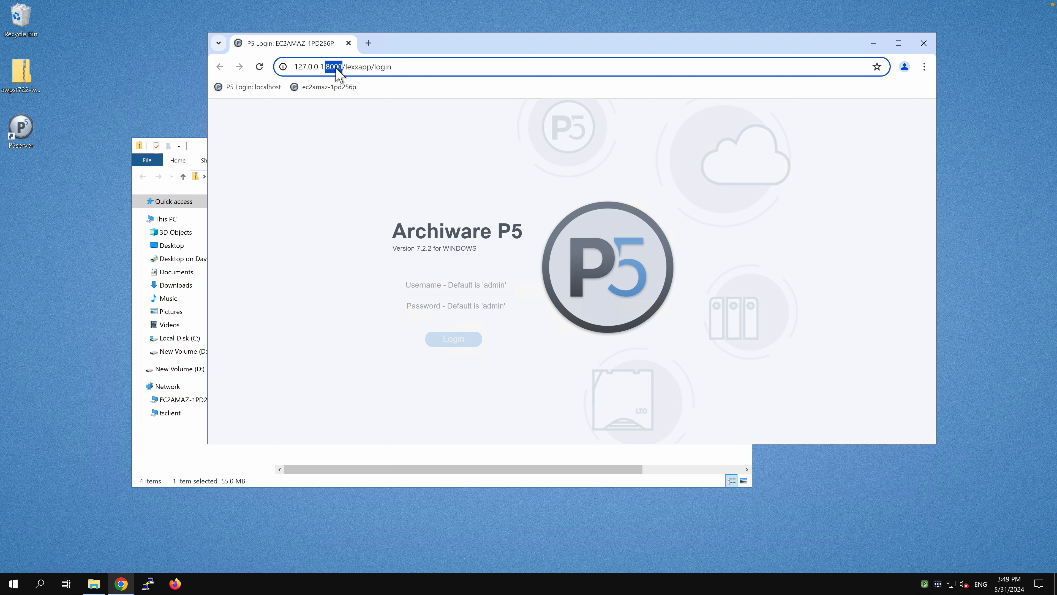
left_click(471, 68)
left_click(924, 584)
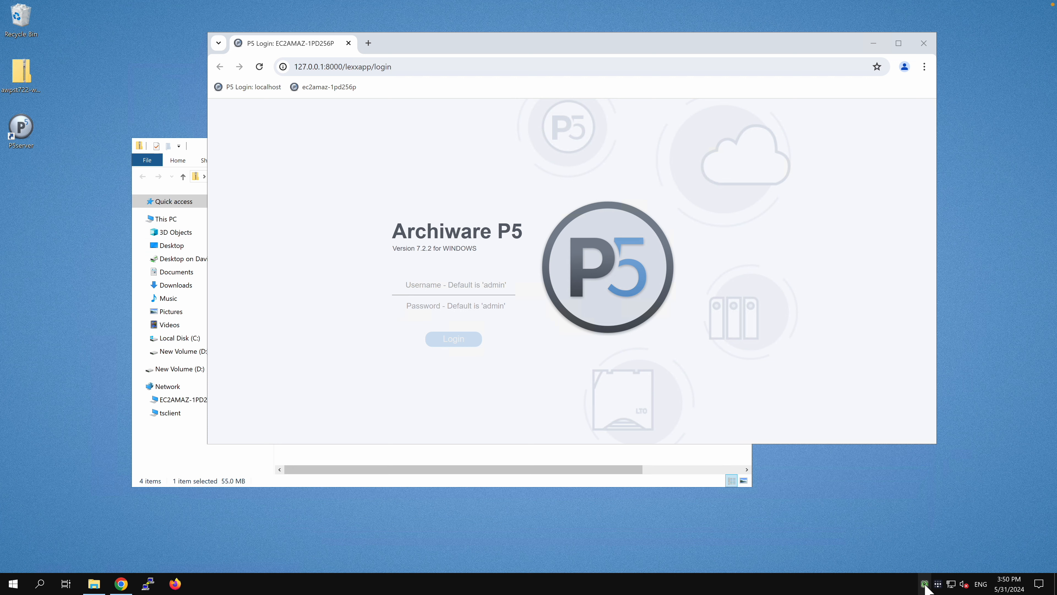
right_click(925, 584)
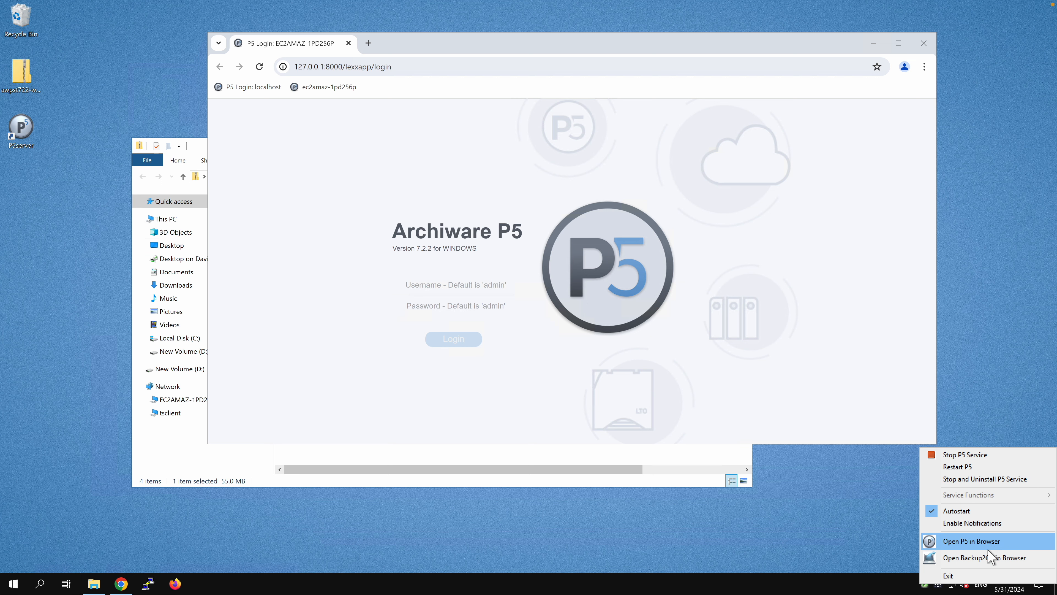
left_click(752, 335)
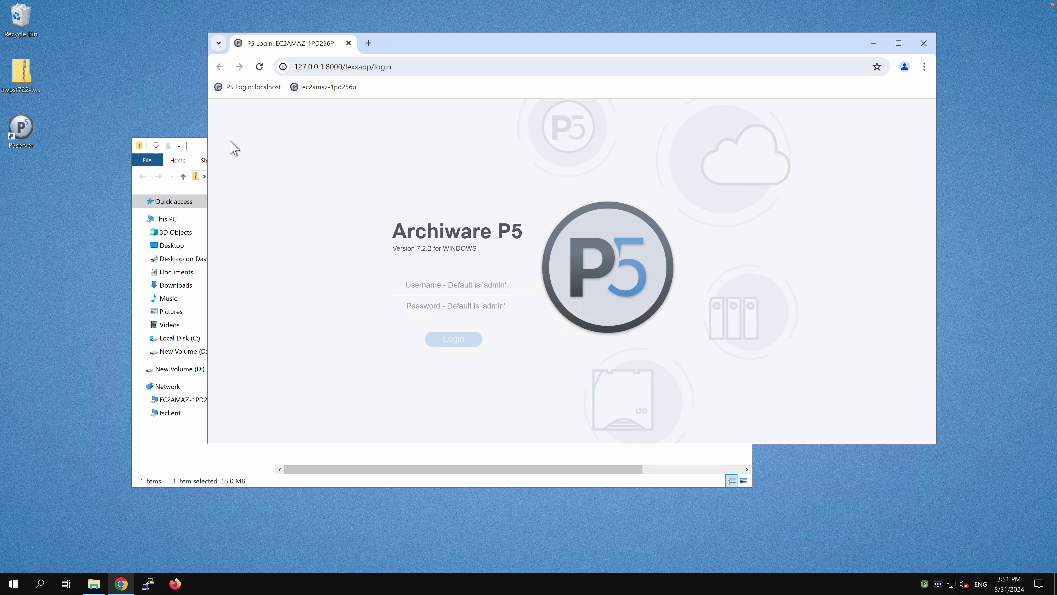
Browse from Local Disk (C:) into Program Files\ARCHIWARE\Data_Lifecycle_Management_Suite.
left_click(199, 152)
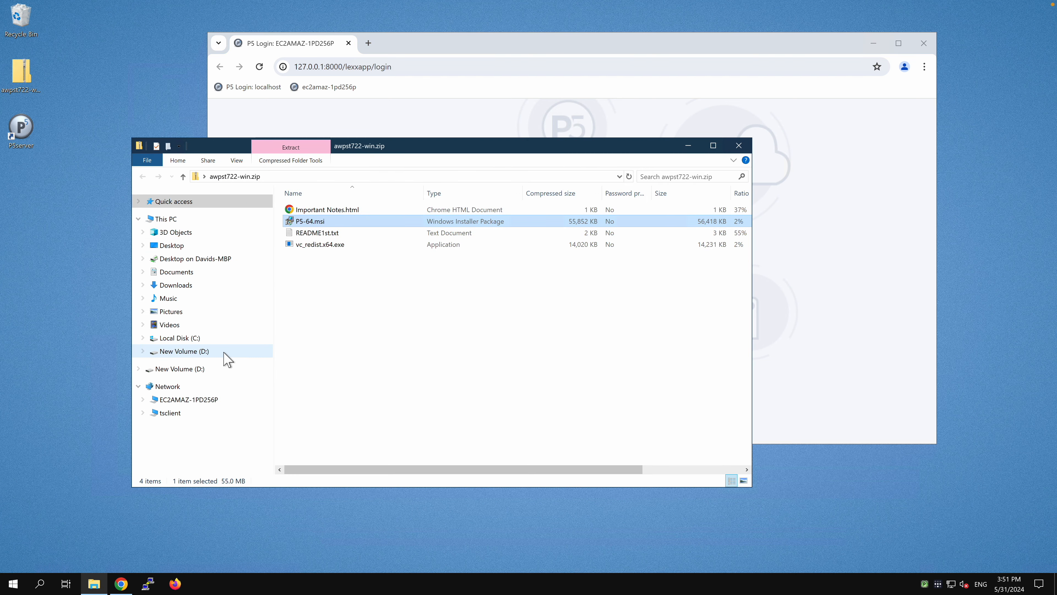
left_click(187, 338)
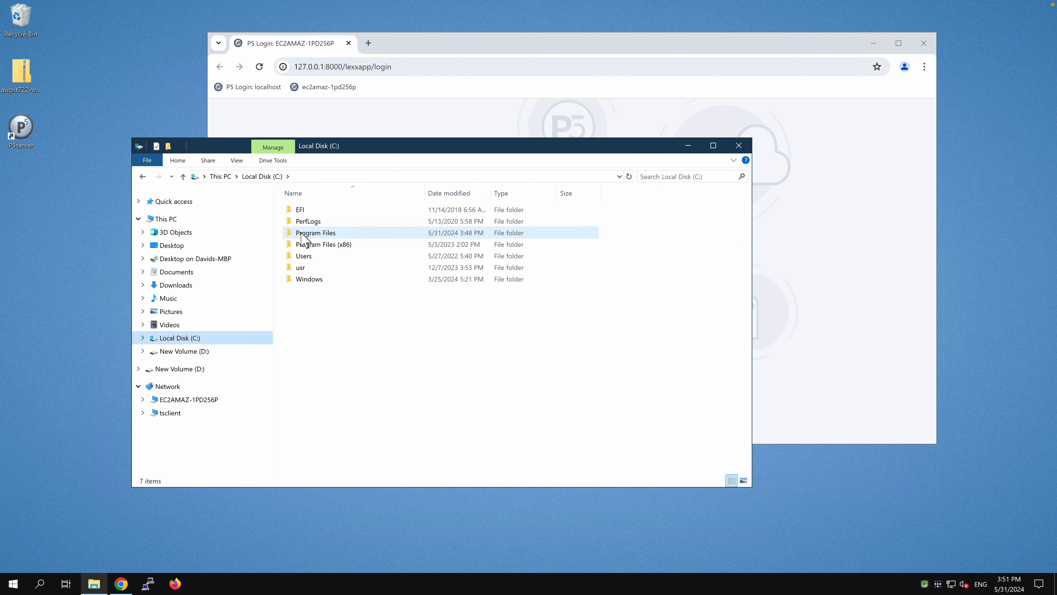
double_click(313, 234)
double_click(343, 225)
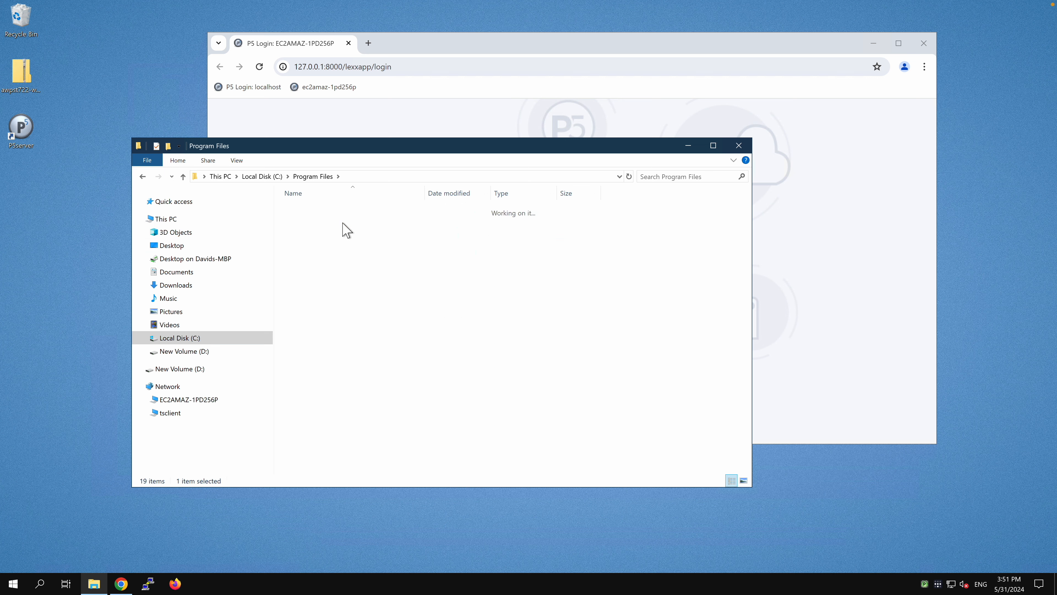
left_click(357, 213)
double_click(361, 212)
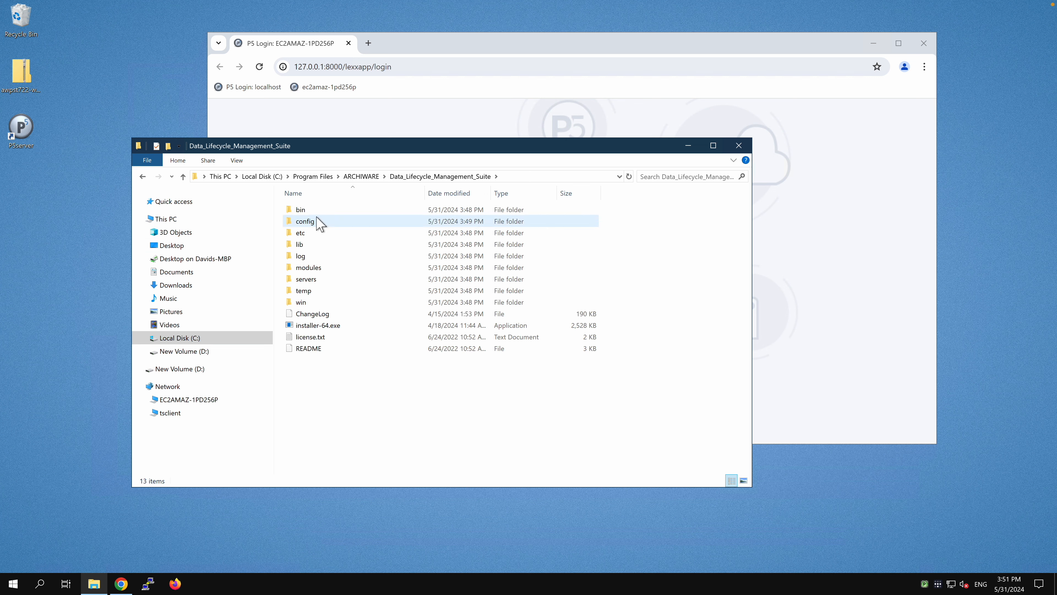
Open the config folder and point out the lexxsrv.8000 file.
left_click(305, 225)
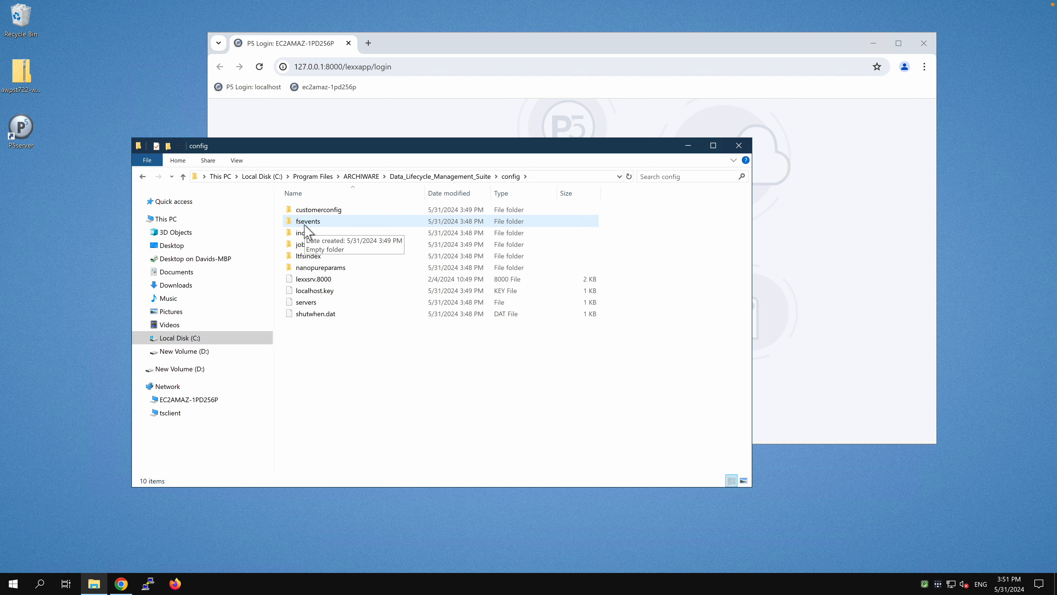
left_click(358, 280)
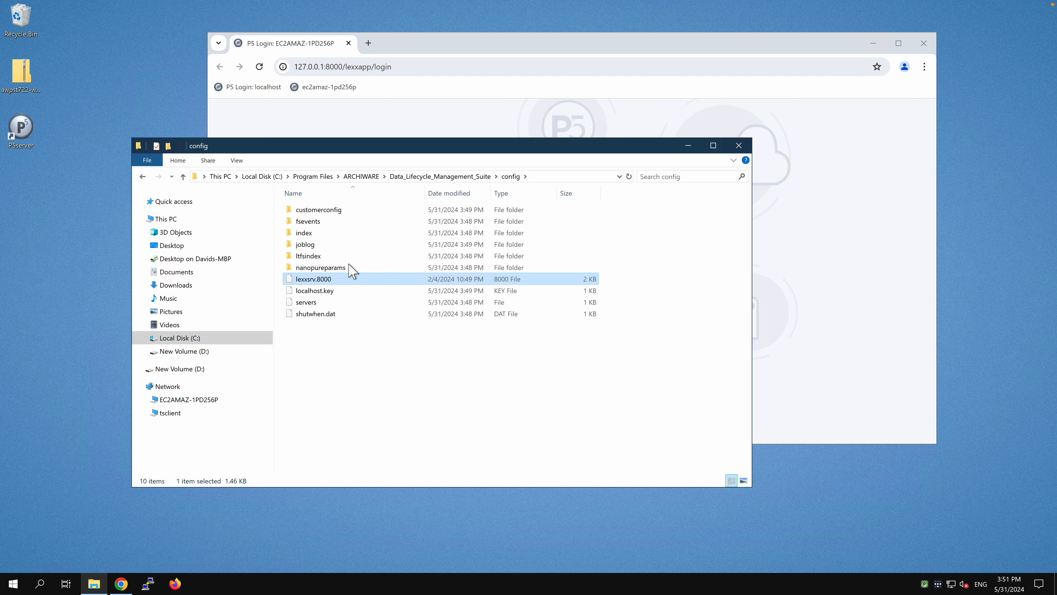
left_click(353, 366)
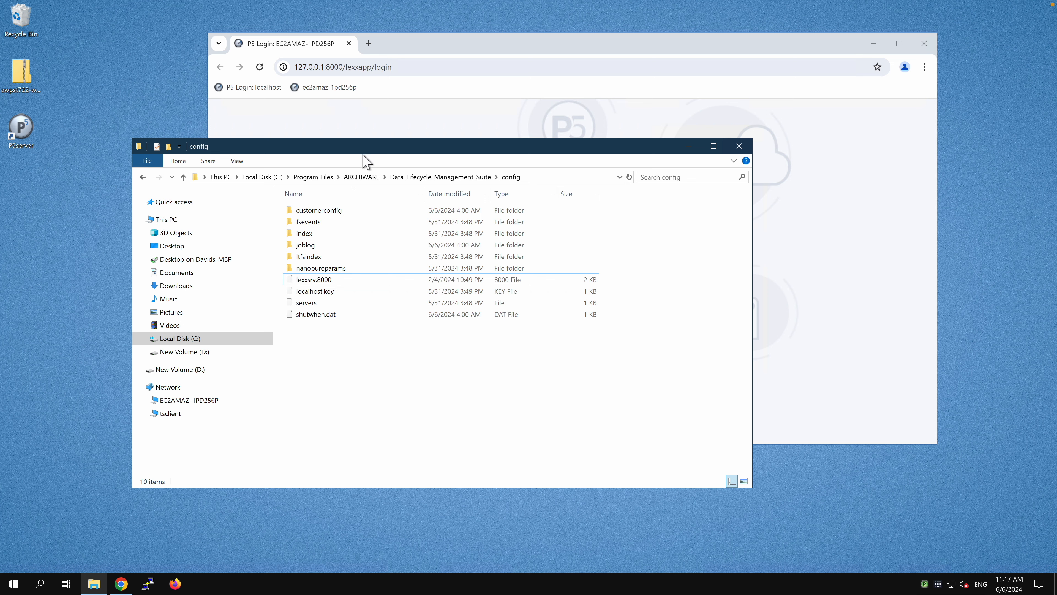
left_click_drag(361, 142, 358, 151)
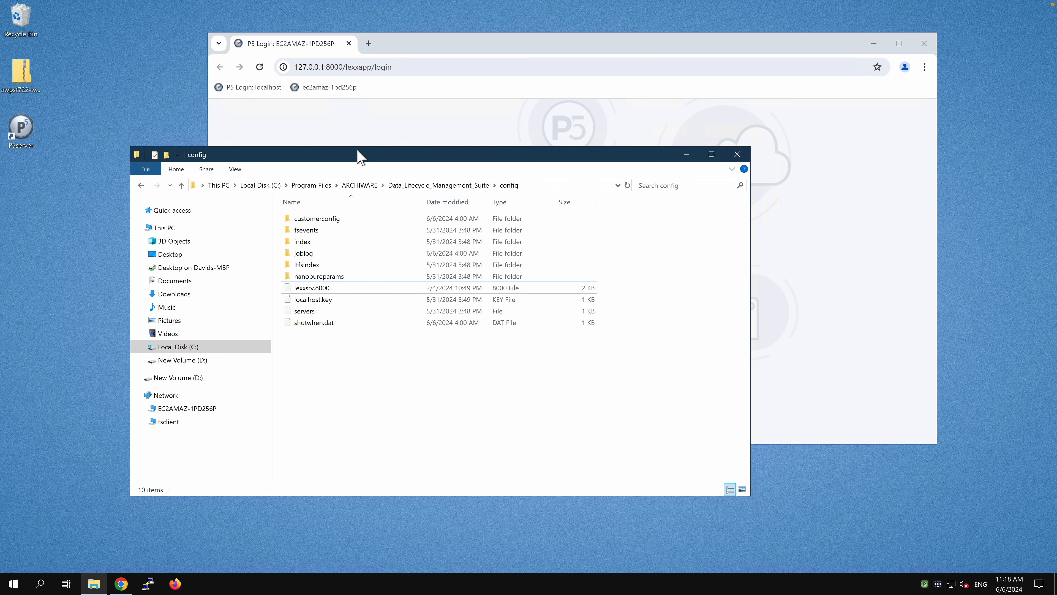
Open the 'Connecting P5 running on Windows to network shares' YouTube video in a new tab.
left_click(331, 124)
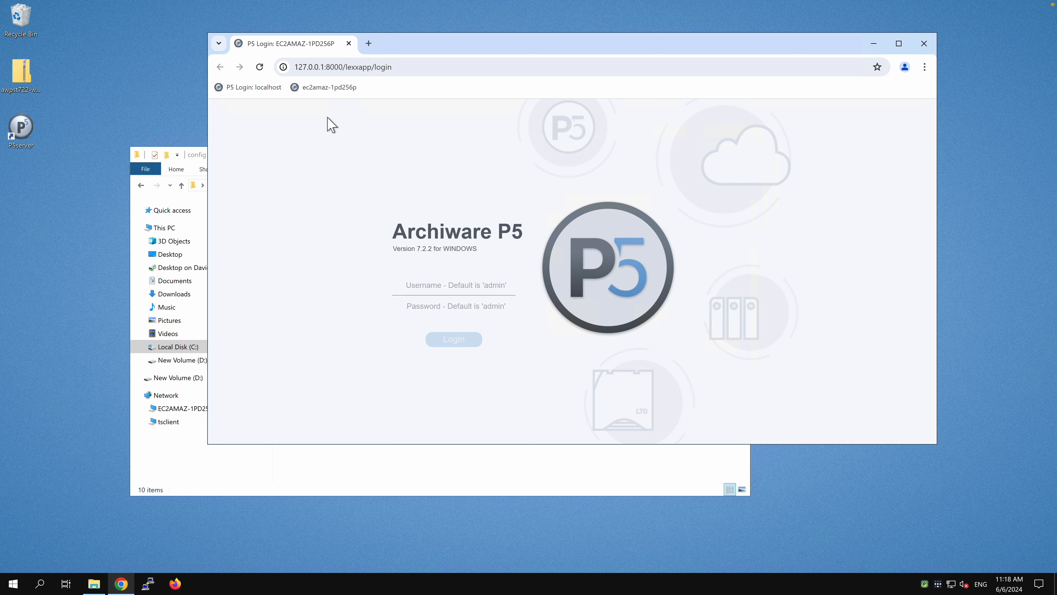
left_click(369, 43)
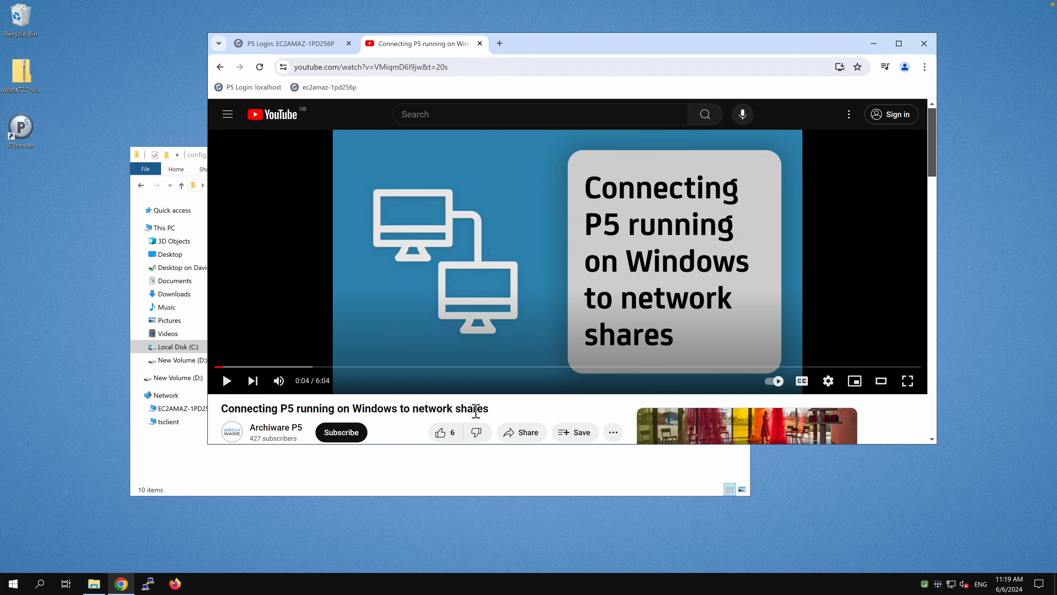
scroll(476, 410, "down", 1)
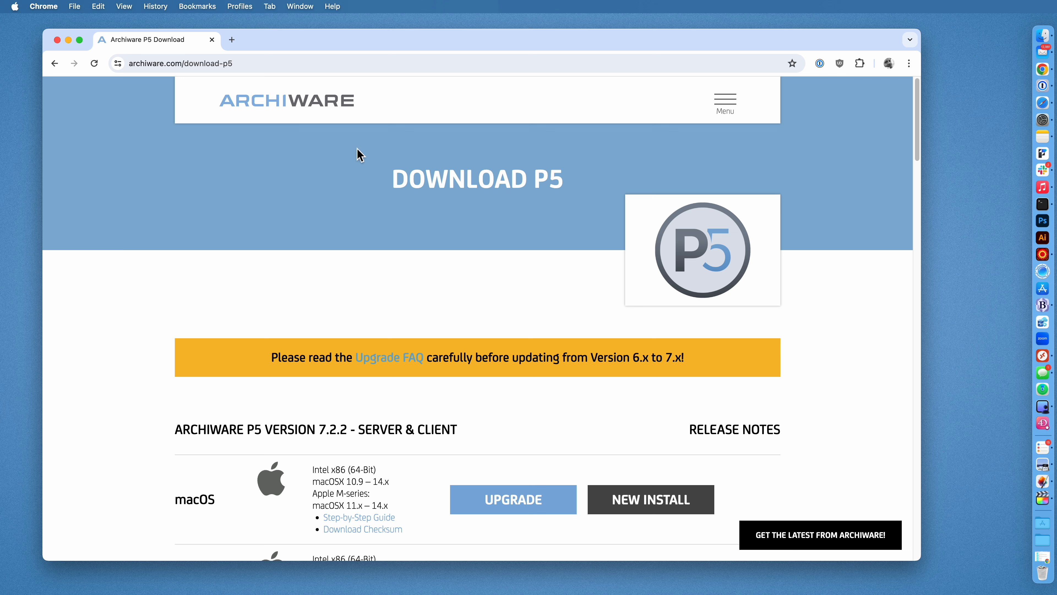
Download awpst722-darwin.dmg via the macOS NEW INSTALL link and confirm it finished.
left_click(728, 102)
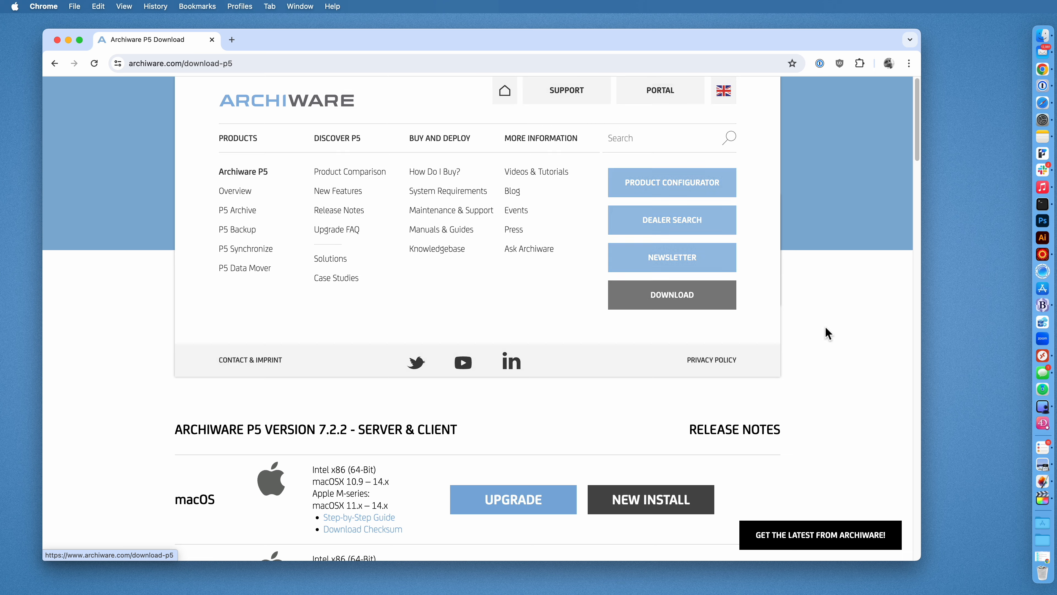
scroll(830, 334, "down", 5)
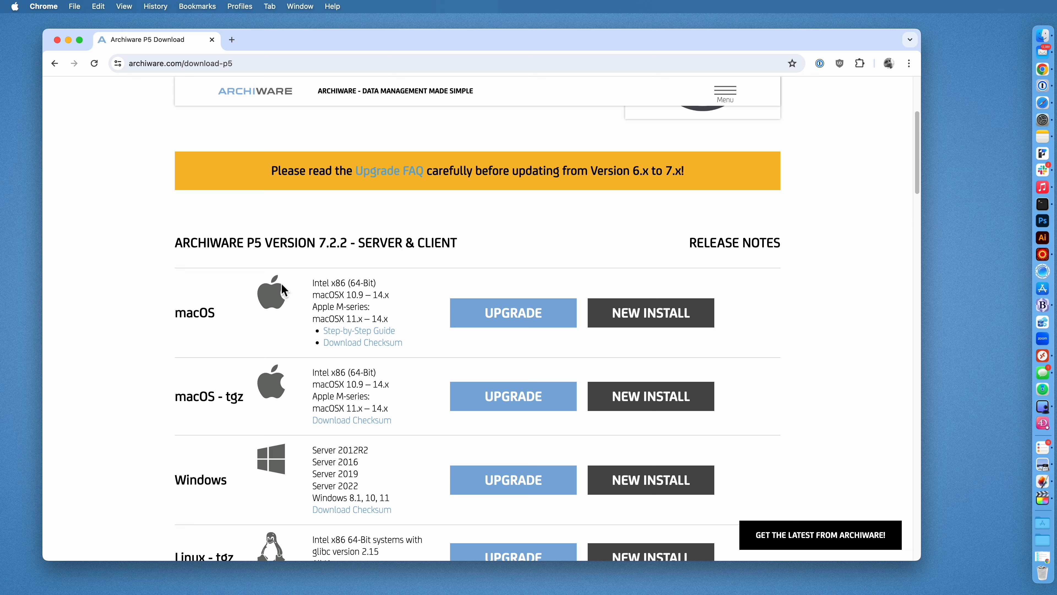
scroll(281, 284, "down", 2)
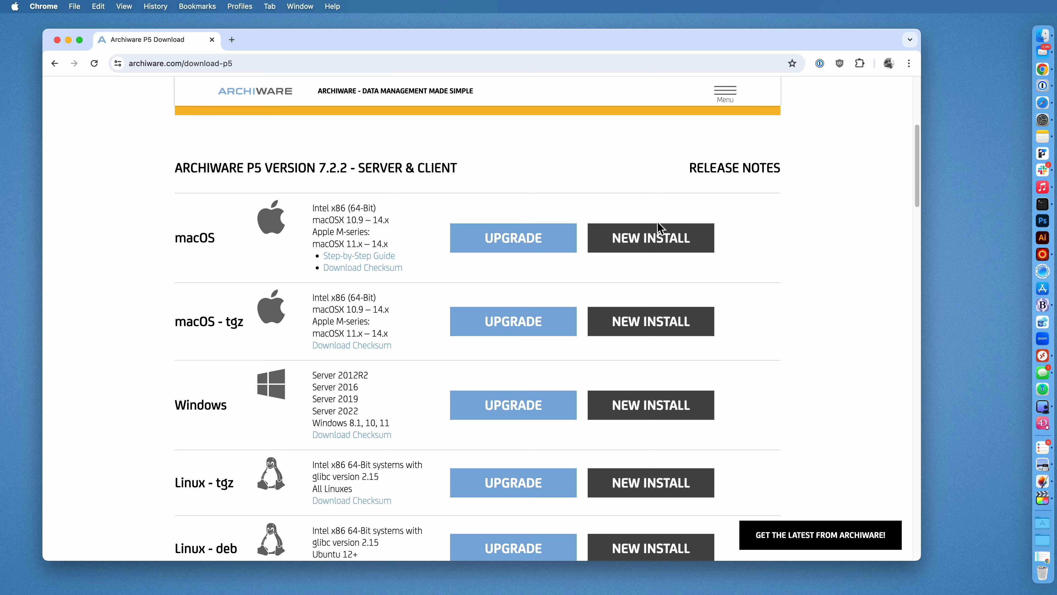
left_click(666, 242)
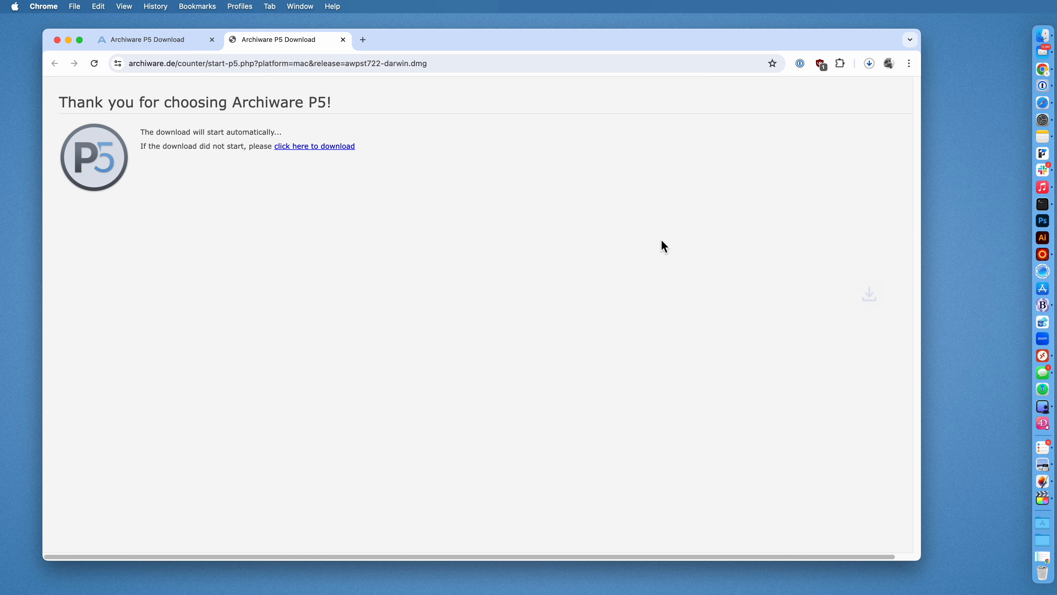
left_click(870, 64)
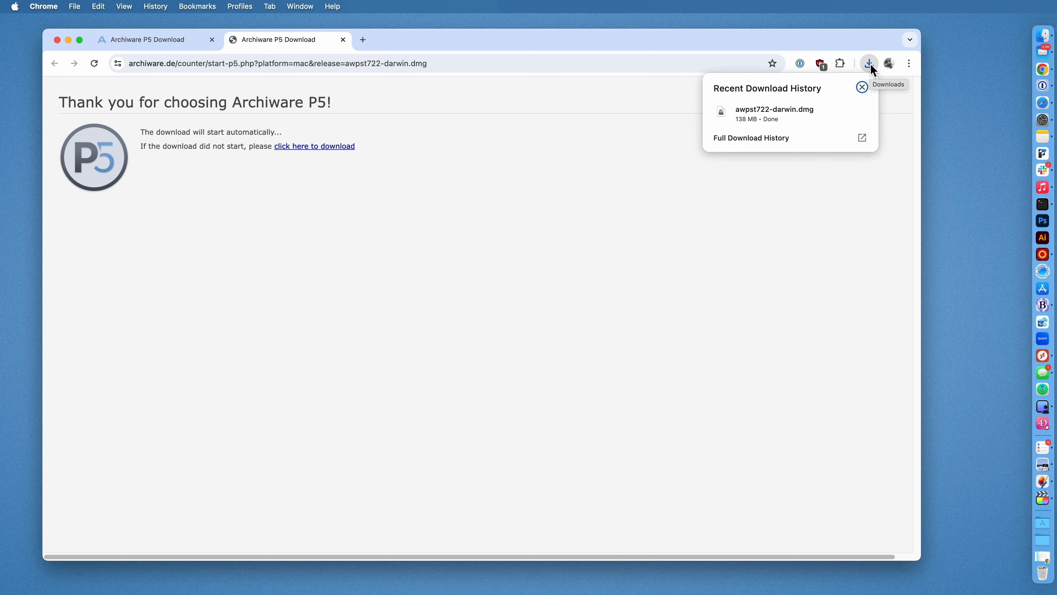
Mount the downloaded P5-722 disk image and launch P5-722-Install.pkg.
left_click(859, 110)
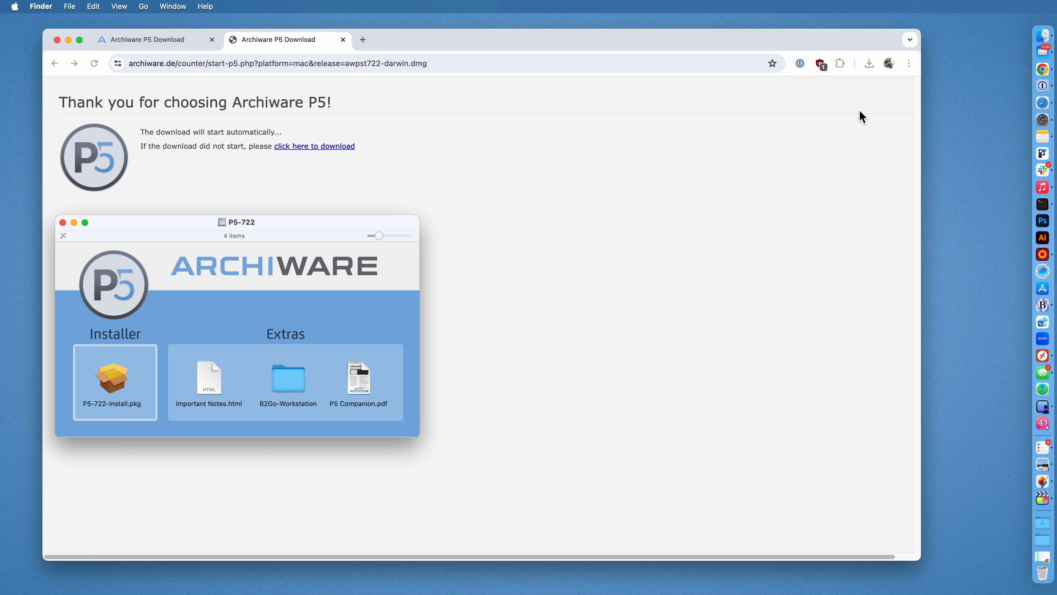
left_click_drag(338, 232, 635, 179)
left_click(416, 322)
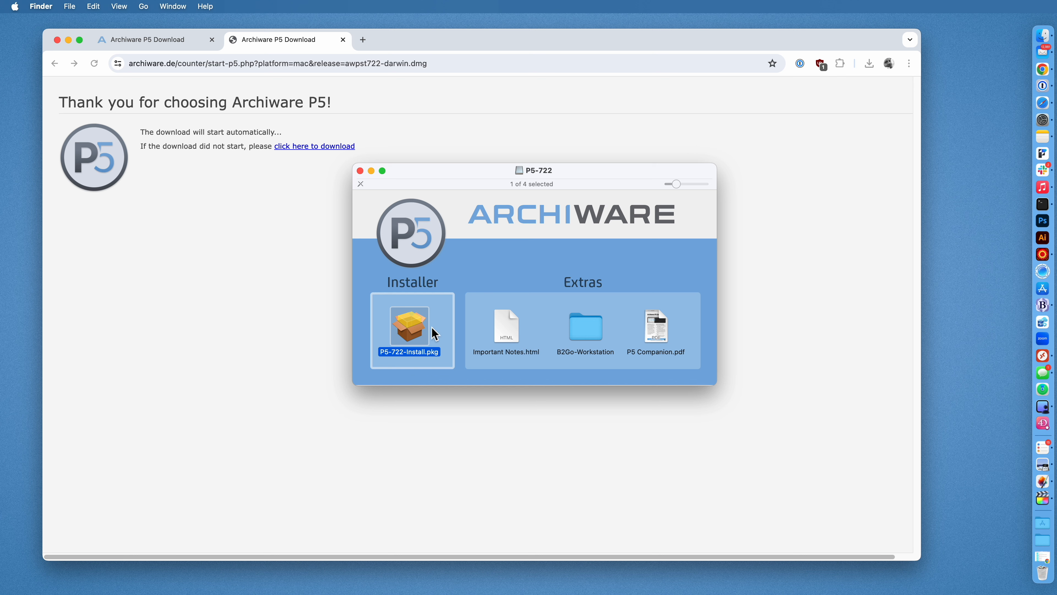
double_click(408, 329)
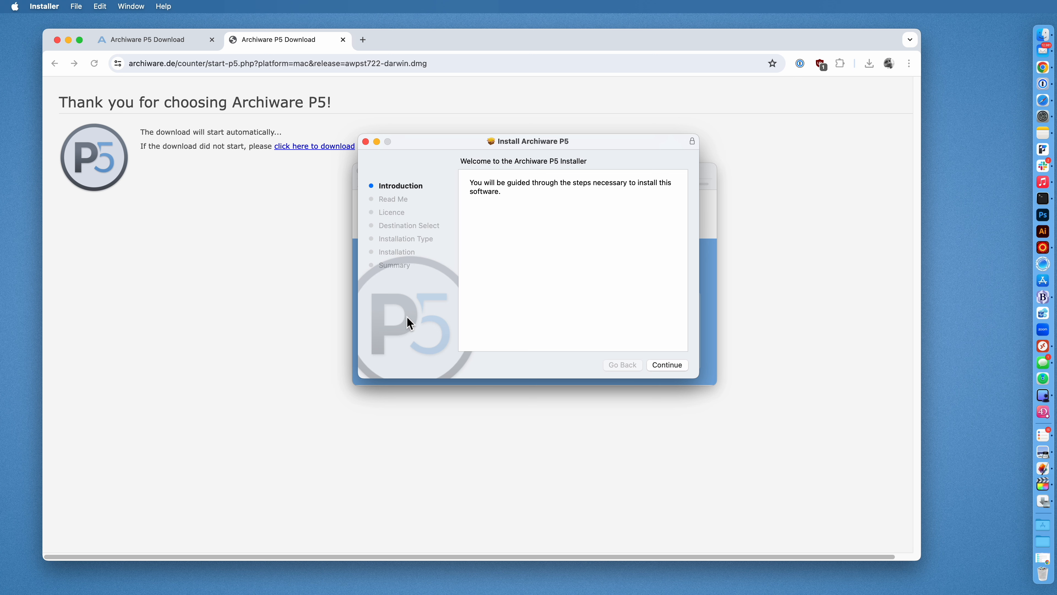
Pass the Read Me, agree to the licence, allow volume access and start the standard install.
left_click(670, 367)
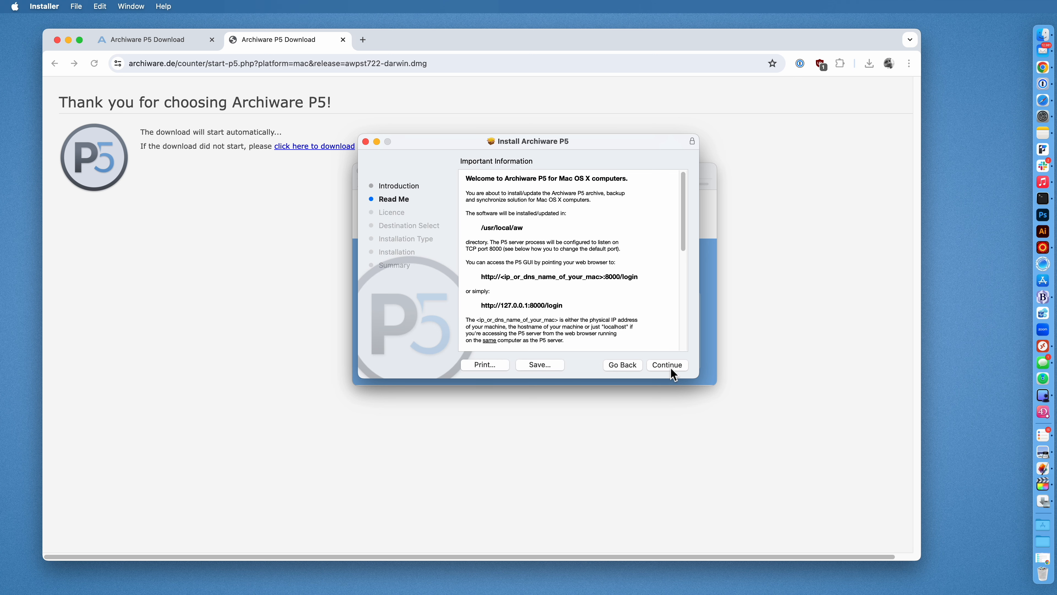
left_click(671, 369)
left_click(671, 369)
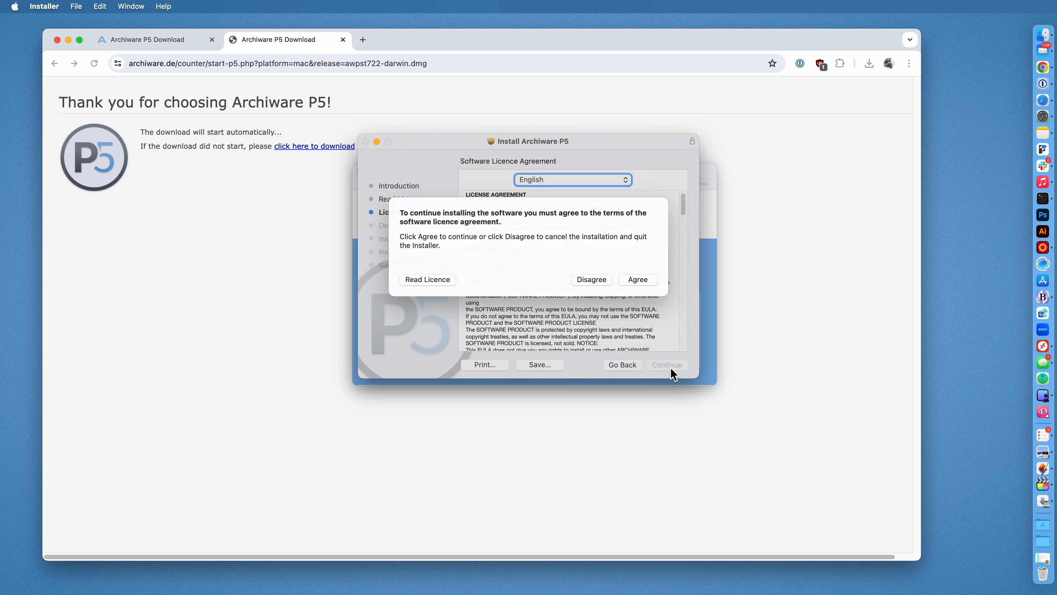
left_click(645, 288)
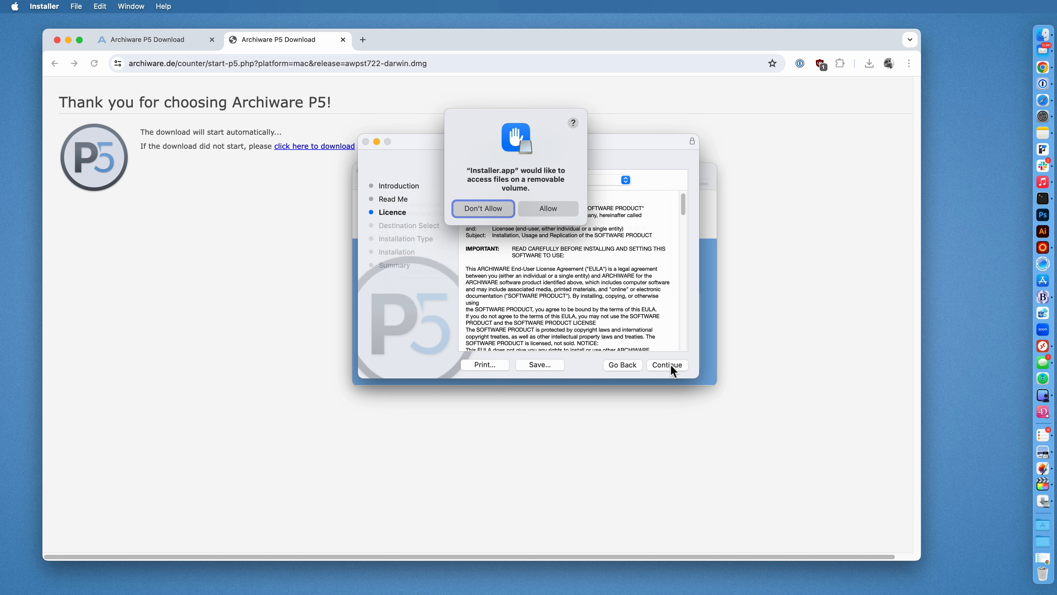
left_click(553, 209)
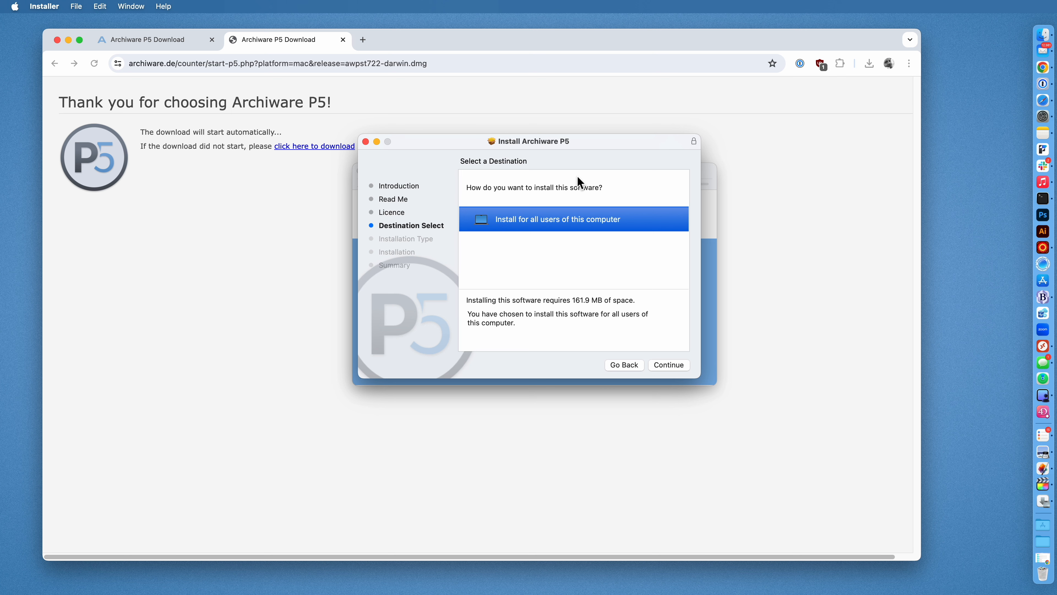
left_click(667, 366)
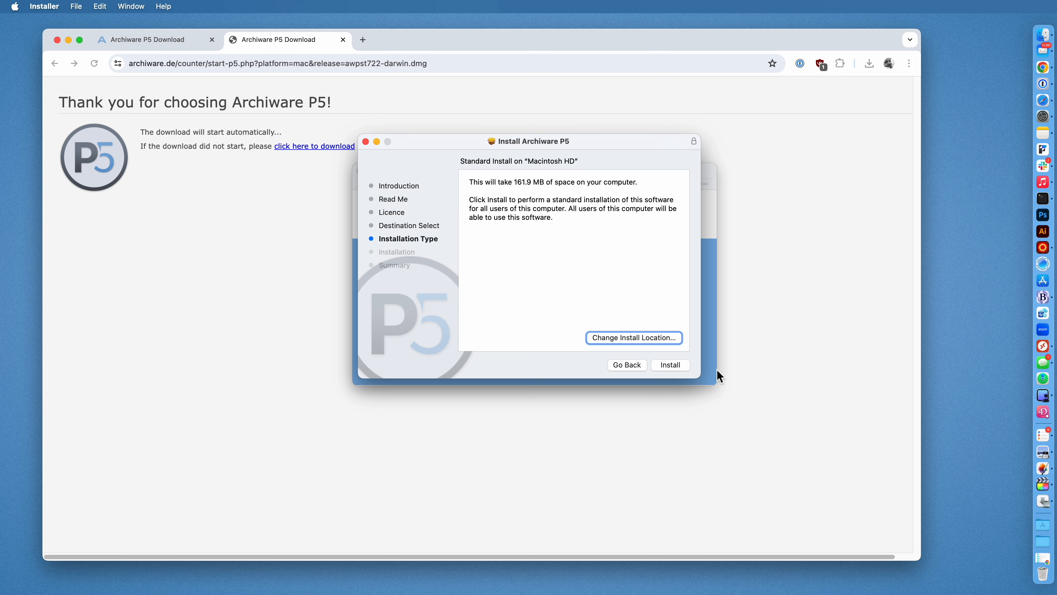
left_click(675, 365)
Authorise the install with the admin password, then resize and reposition Safari's P5 login window.
type("**********")
key("Return")
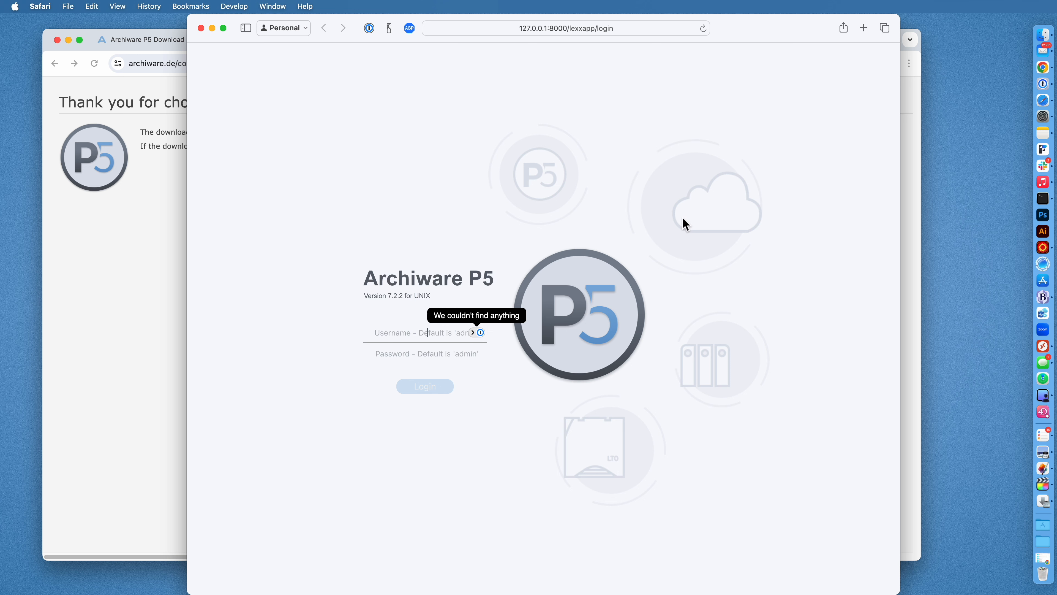
left_click_drag(898, 20, 823, 149)
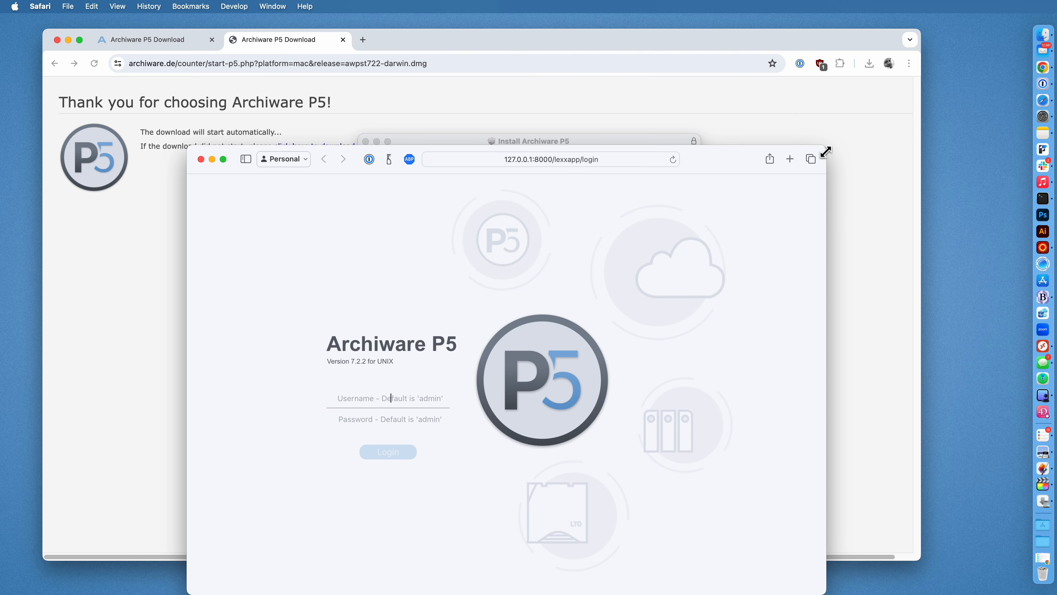
left_click_drag(709, 161, 780, 120)
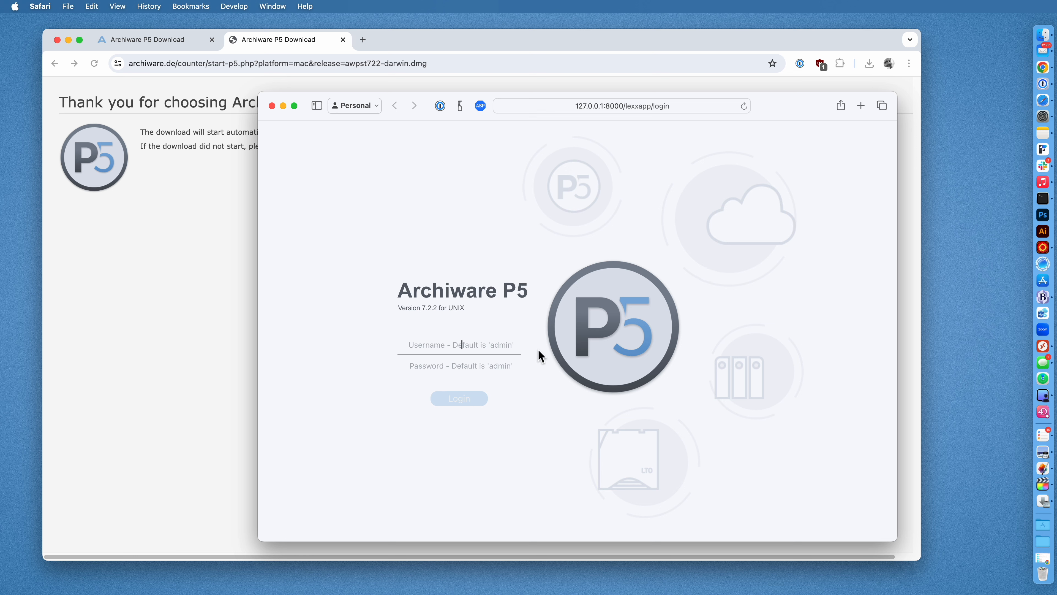
left_click(598, 109)
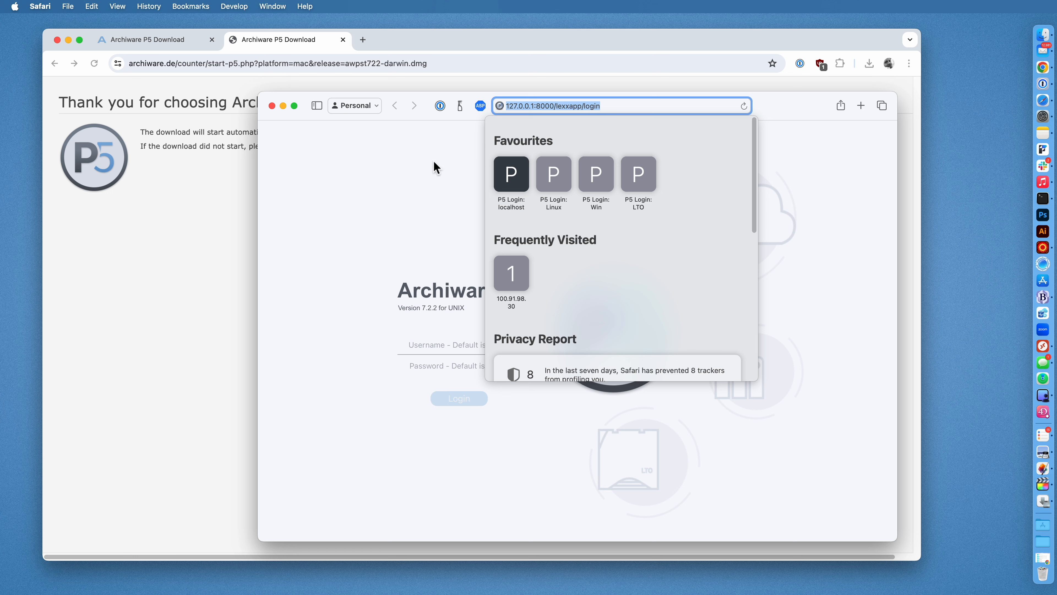
left_click(376, 173)
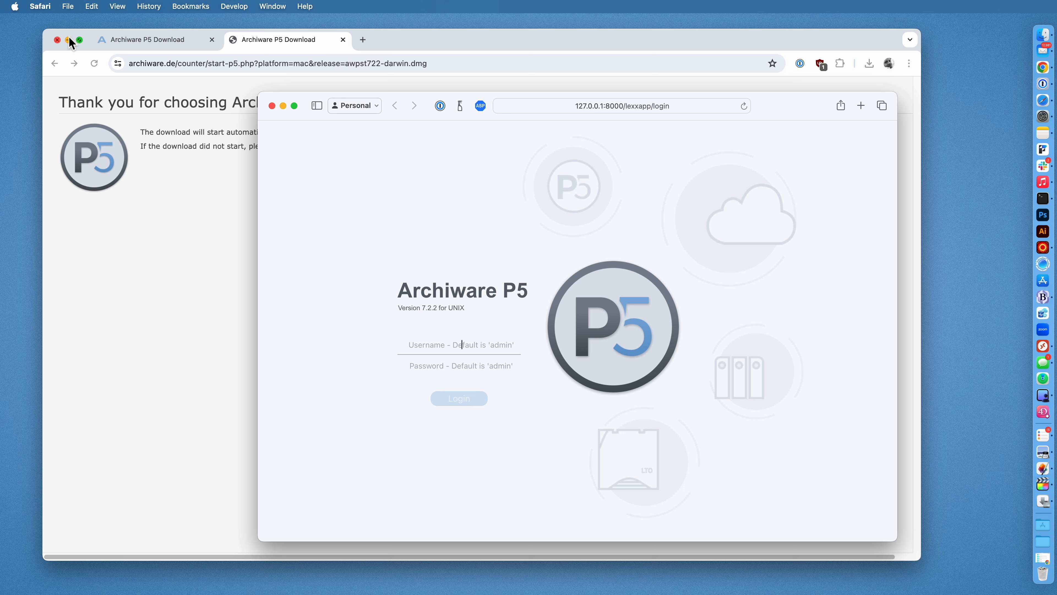
Open System Settings from the Apple menu and go to Privacy & Security > Full Disk Access.
left_click(14, 6)
left_click(25, 47)
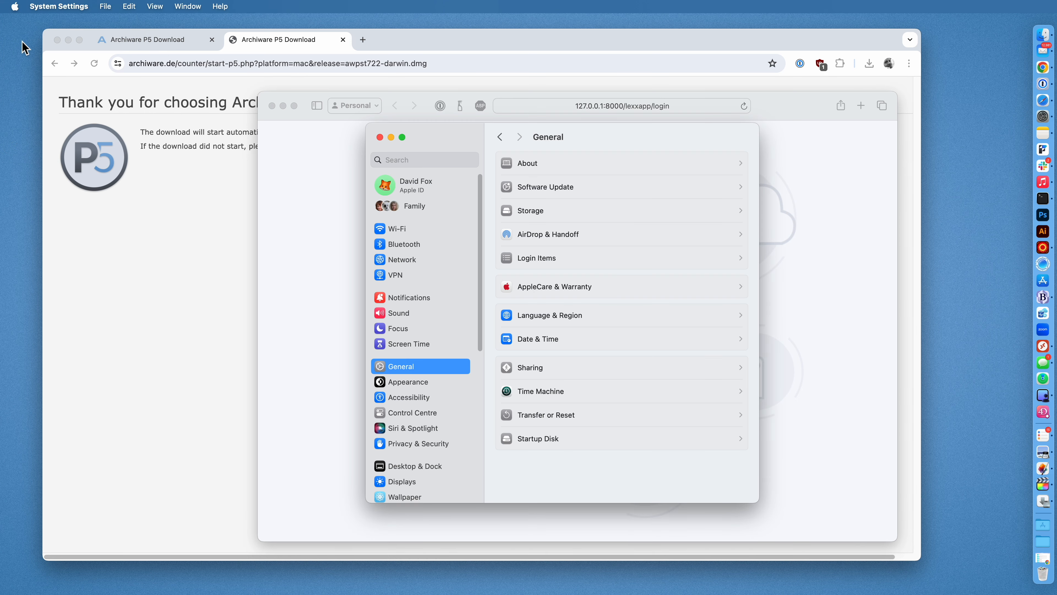
left_click_drag(632, 143, 362, 207)
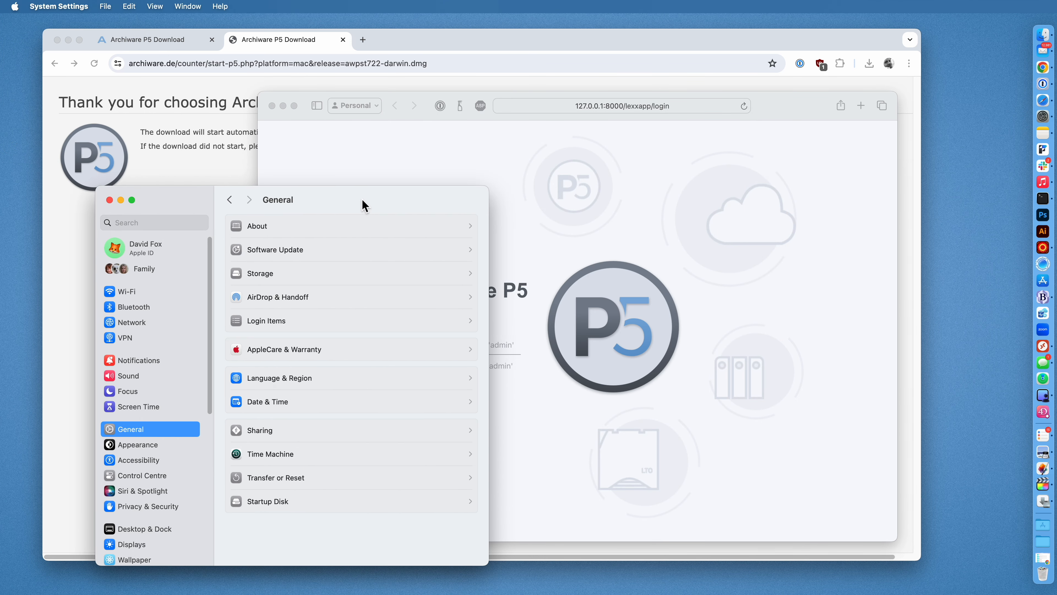
left_click(170, 509)
scroll(307, 469, "down", 5)
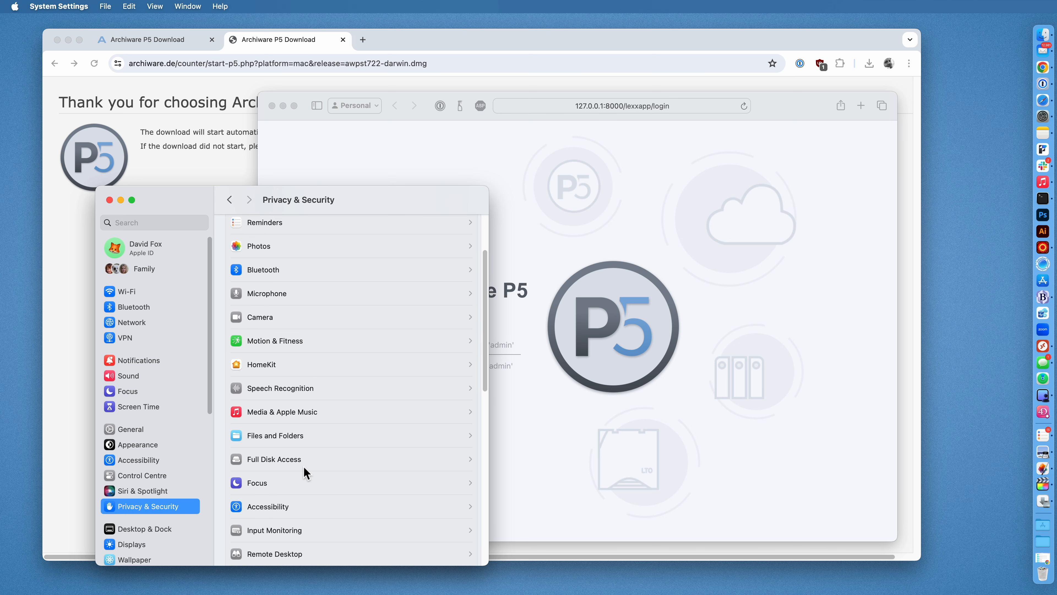
left_click(306, 462)
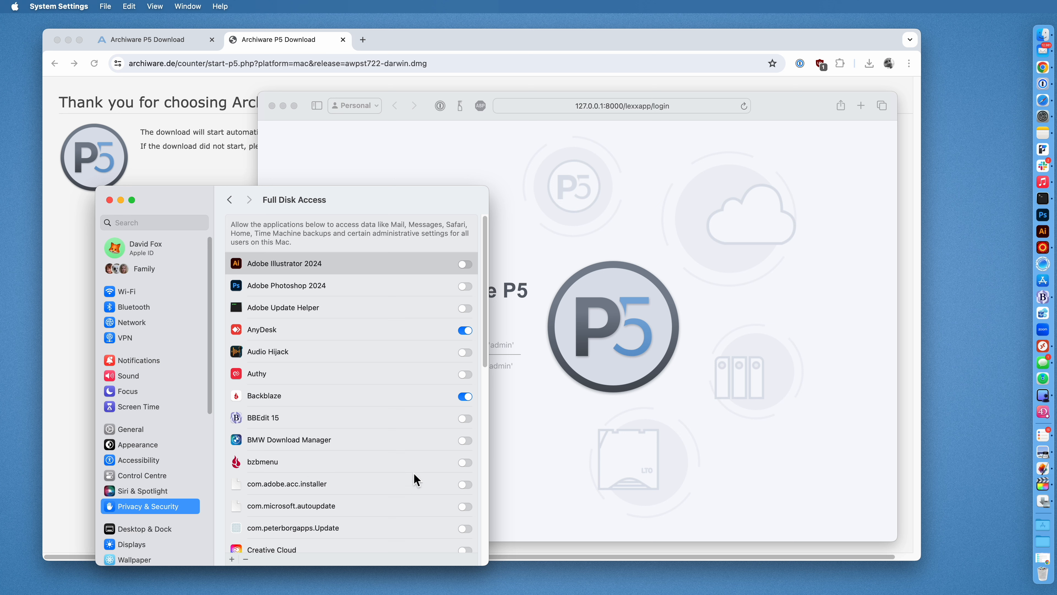
Add a new Full Disk Access app, browsing the file chooser to Macintosh HD's top level.
left_click(232, 559)
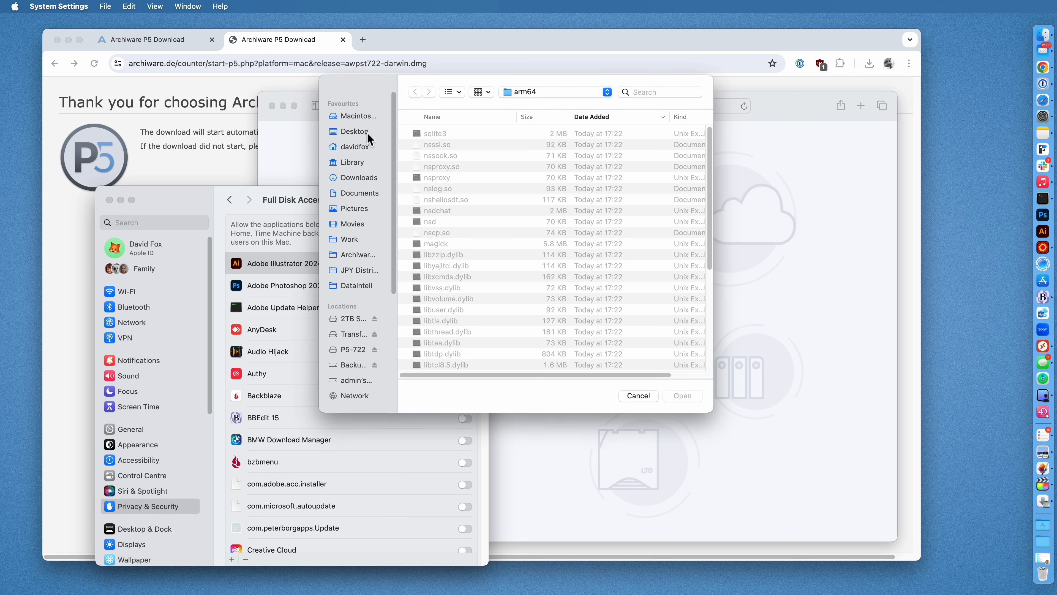
left_click(361, 118)
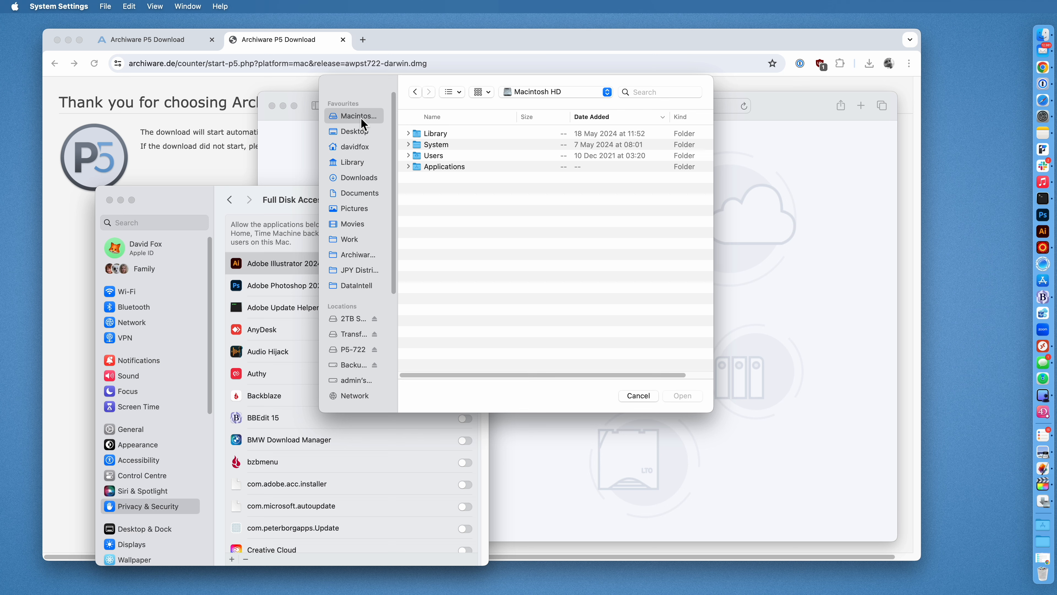
left_click_drag(370, 92, 568, 116)
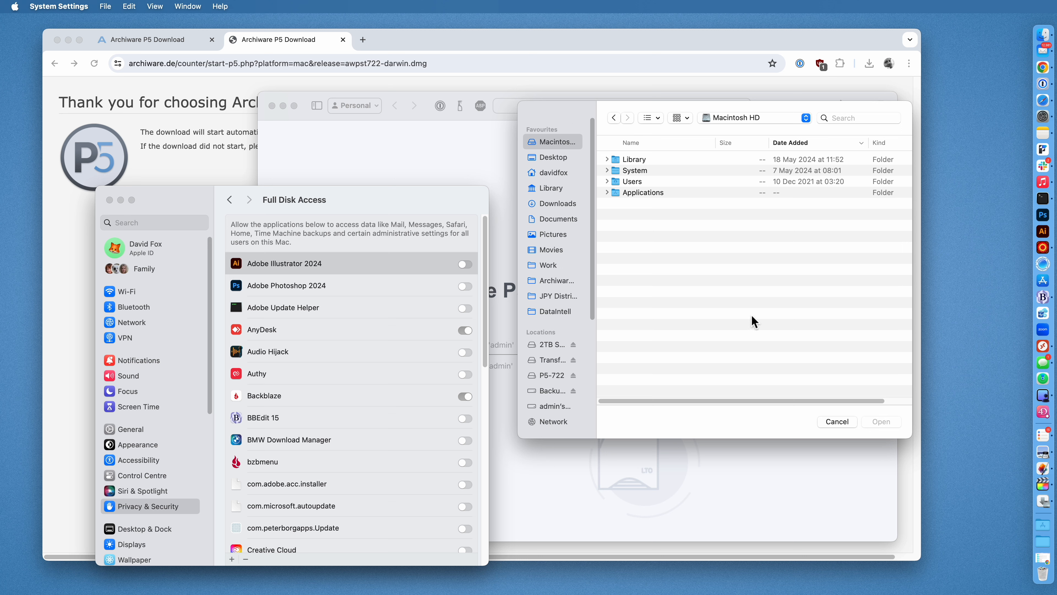
left_click(1032, 41)
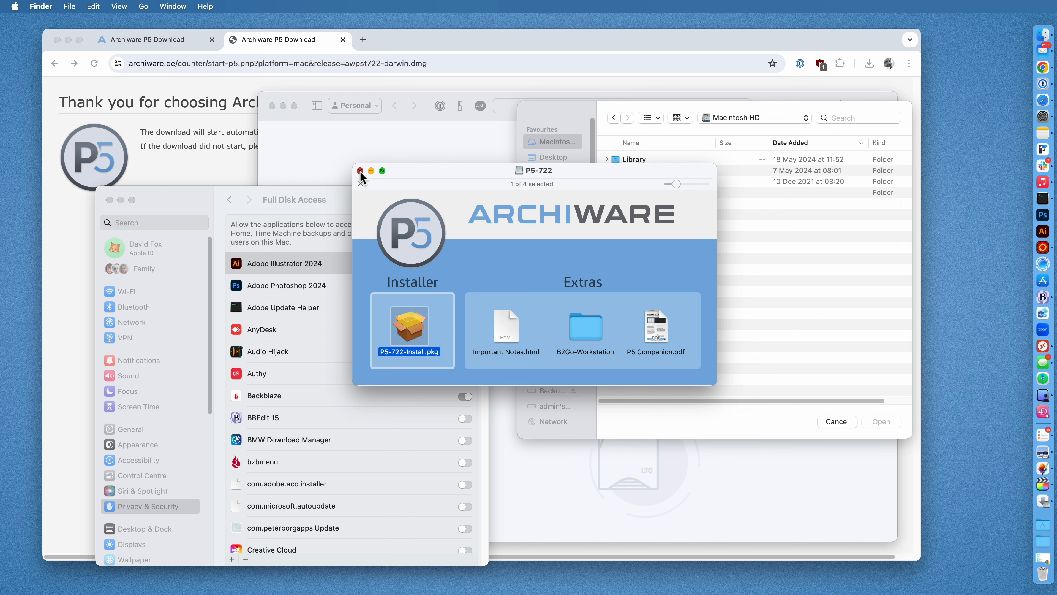
Close the P5-722 disk window and go to the folder /usr/local/aw/bin in Finder.
left_click(360, 171)
left_click(143, 6)
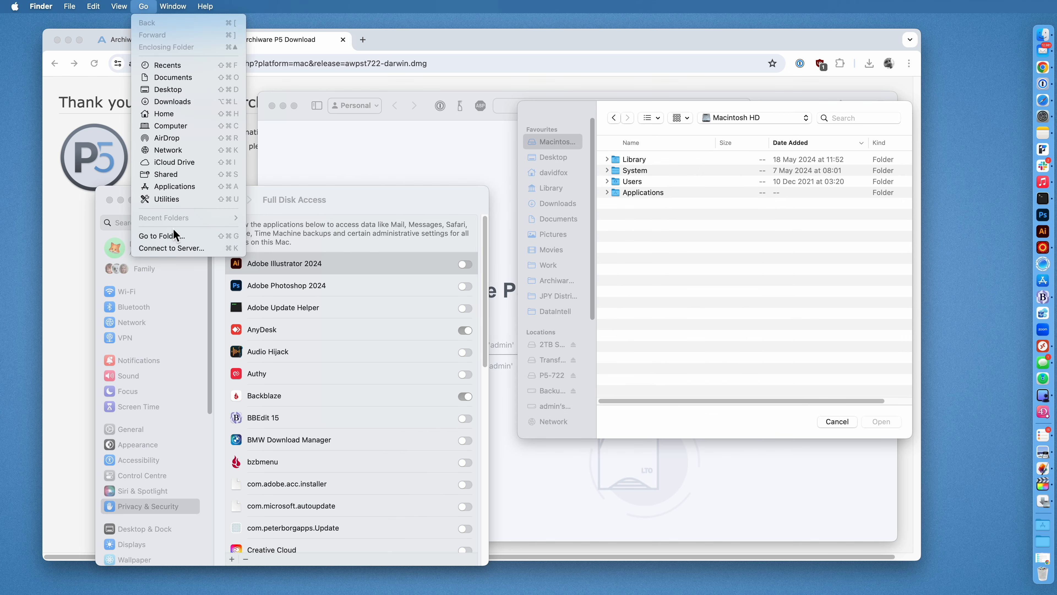
left_click(175, 239)
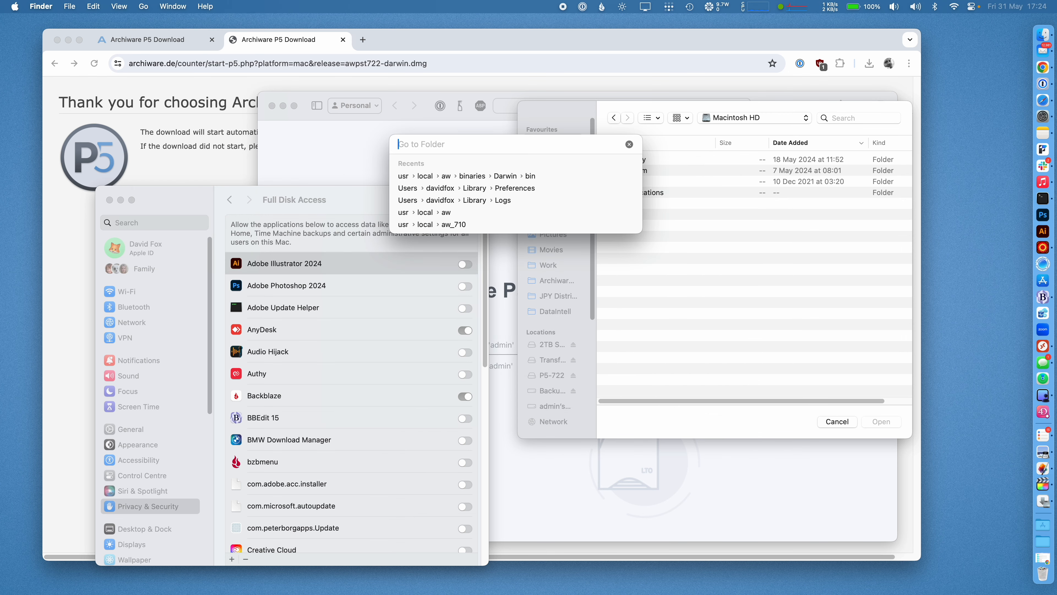
type("/usr")
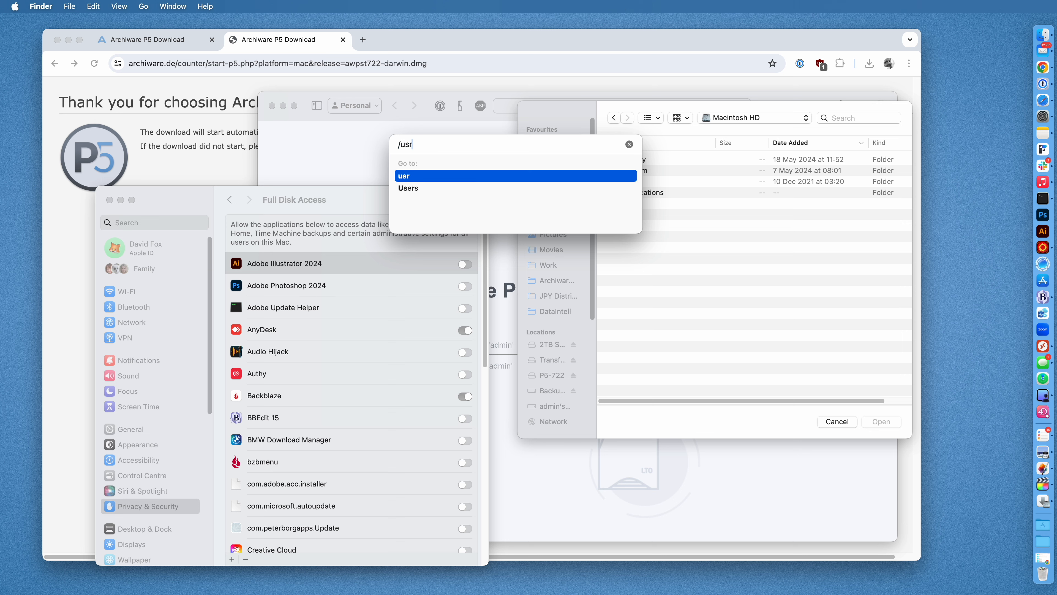
type("/local/")
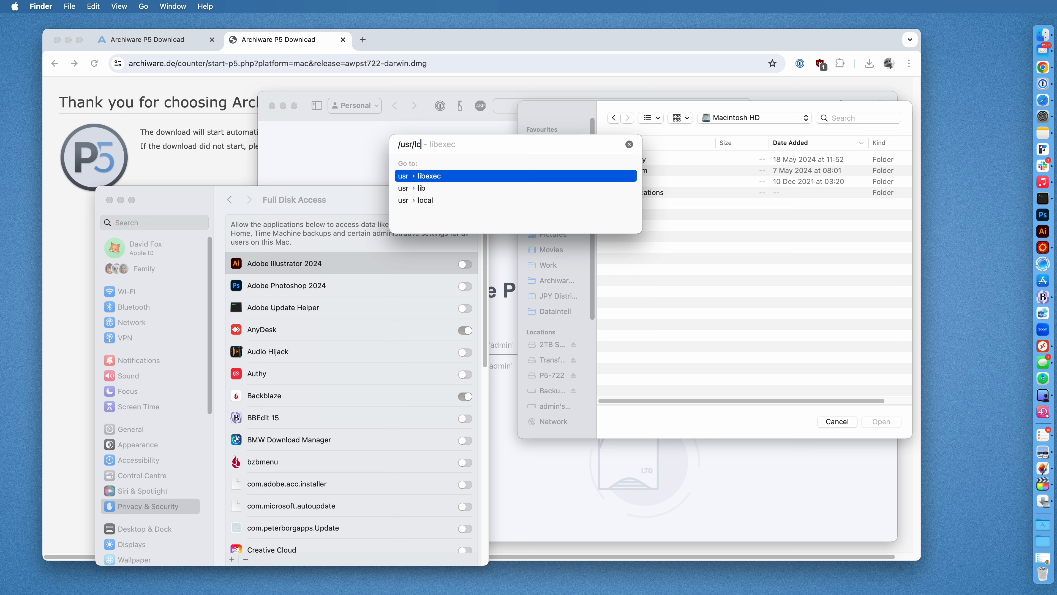
type("aw")
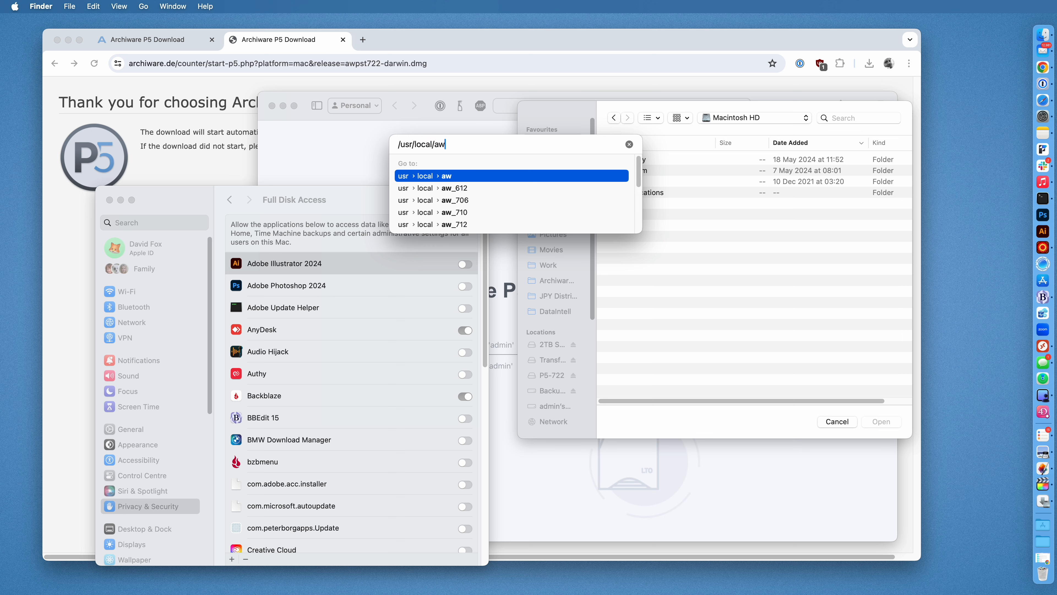
type("/bin")
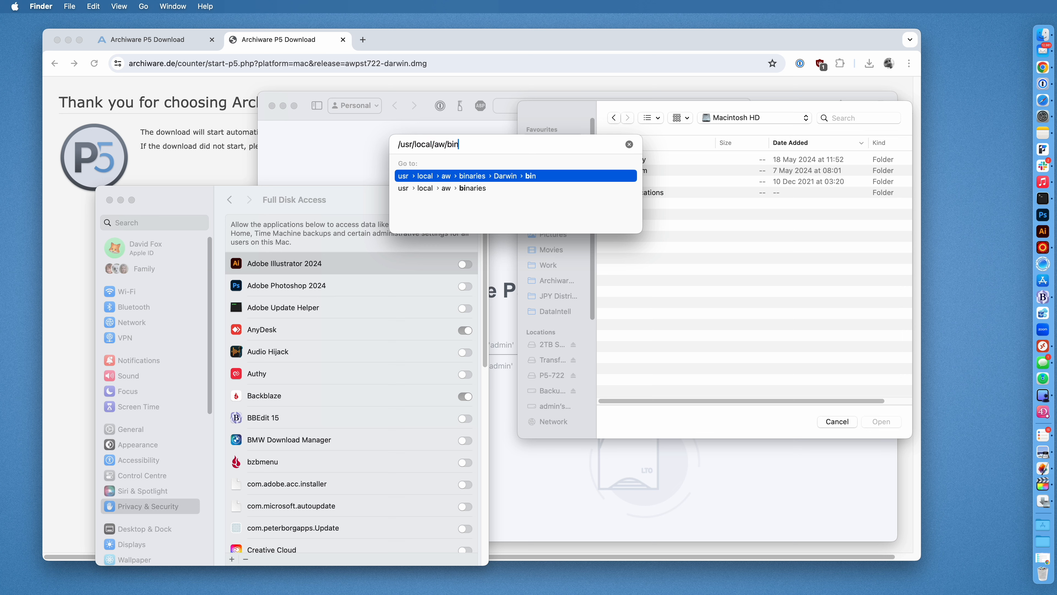
key("Return")
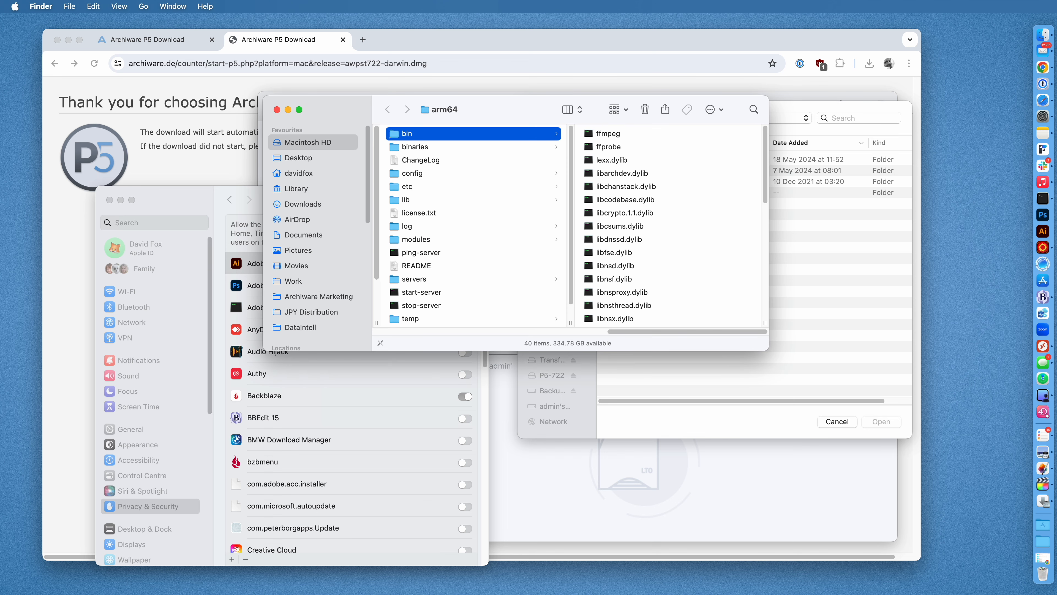
Position the bin folder window beside Full Disk Access and select the nsd executable.
left_click_drag(342, 114, 114, 240)
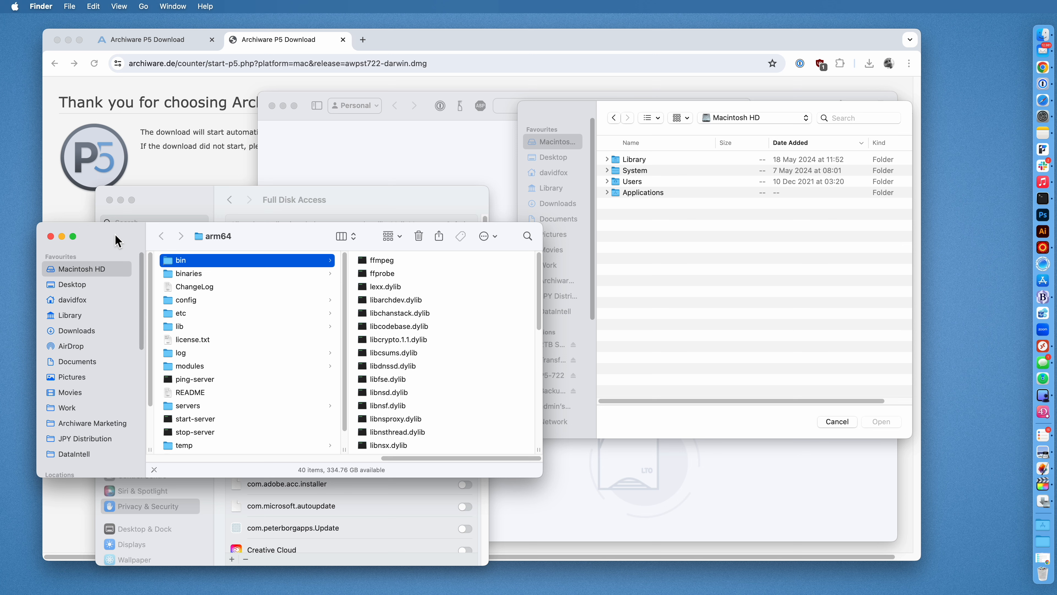
left_click(685, 255)
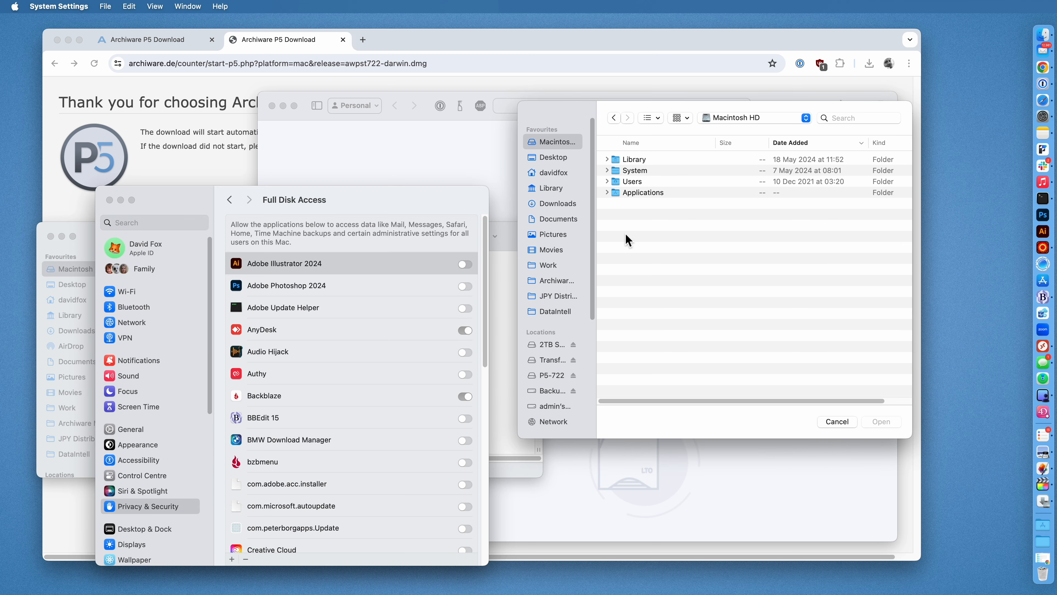
left_click(92, 235)
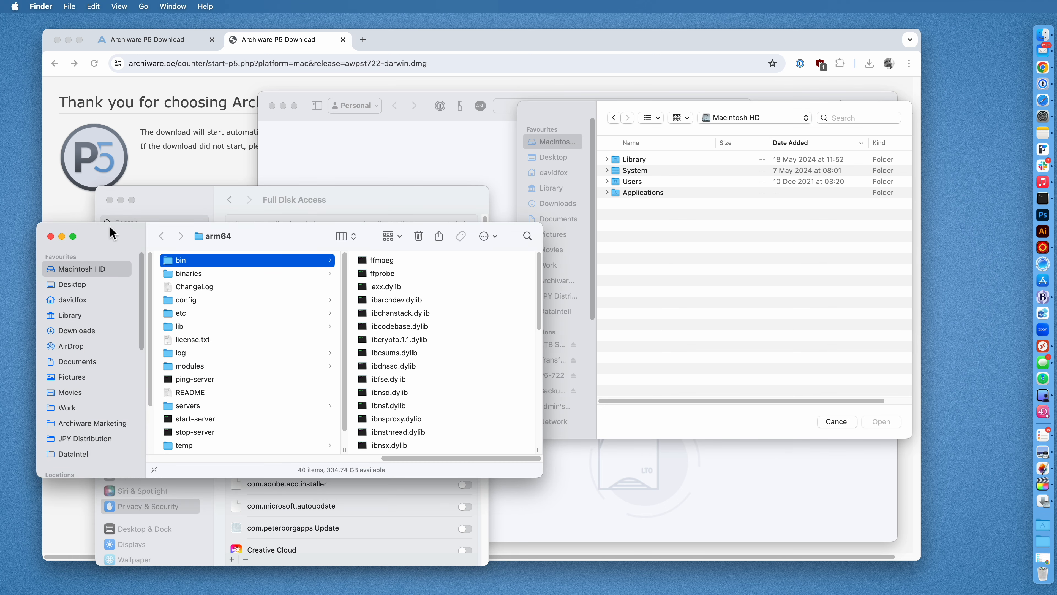
scroll(436, 328, "down", 10)
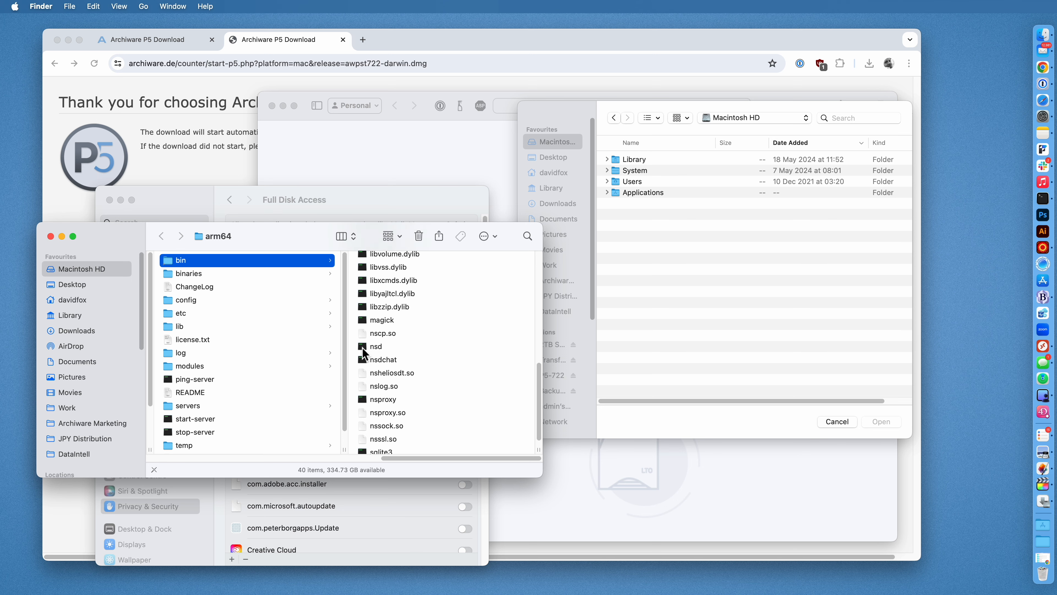
left_click(362, 348)
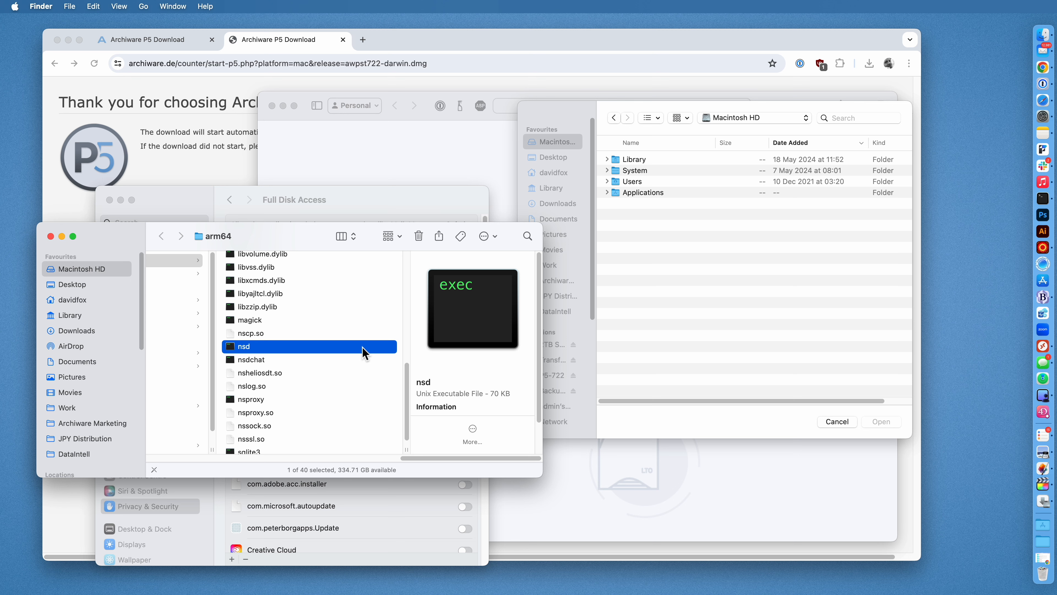
Drag nsd into the file chooser and add it to the Full Disk Access list.
left_click_drag(471, 306, 684, 270)
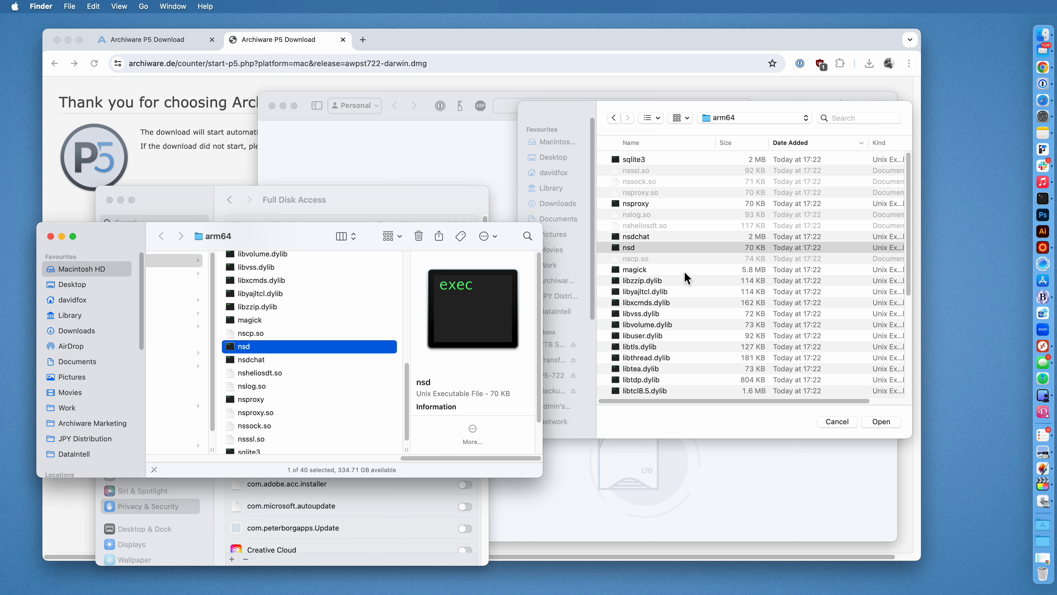
left_click(628, 247)
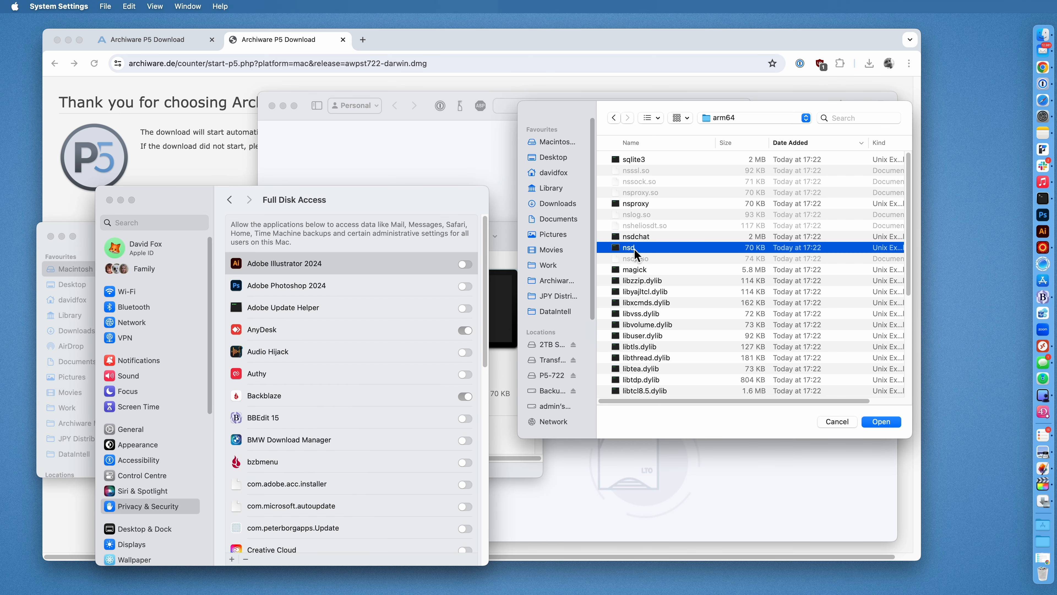
left_click(881, 421)
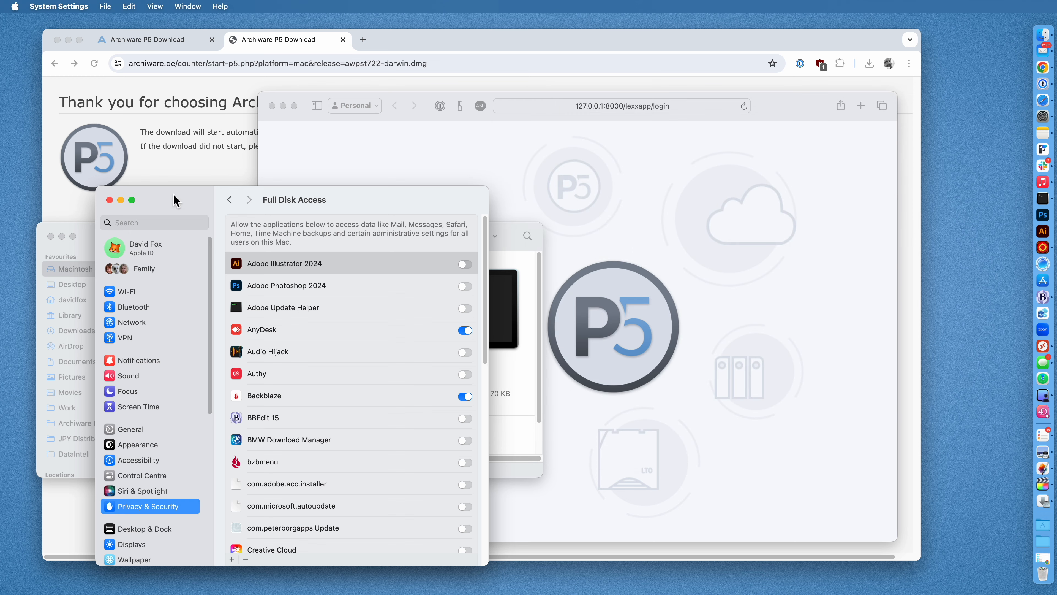
Verify the new nsd entry is switched on, then close System Settings.
left_click_drag(173, 199, 347, 100)
scroll(535, 287, "down", 10)
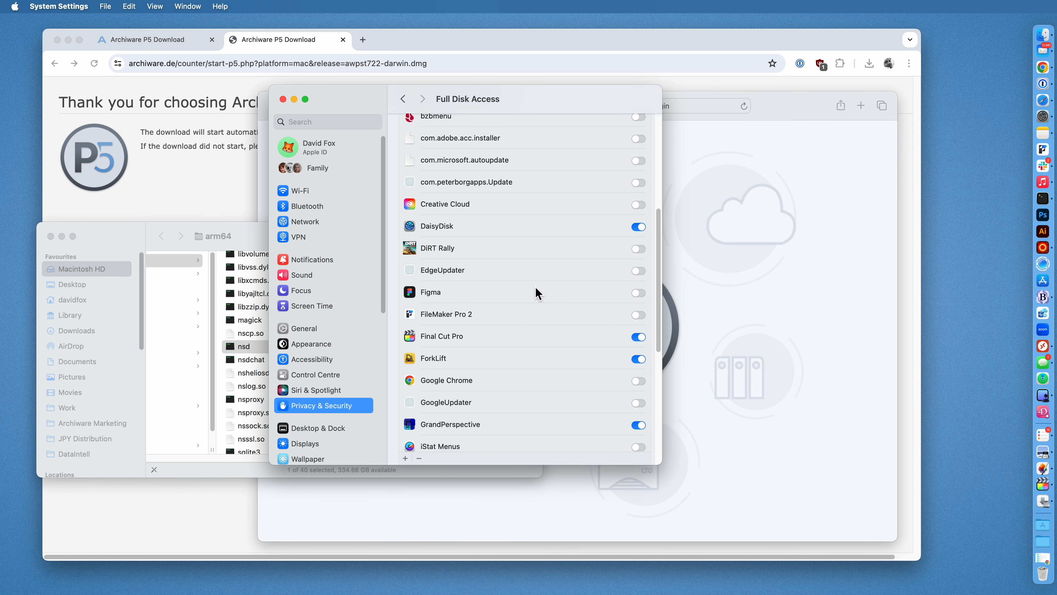
scroll(535, 290, "down", 3)
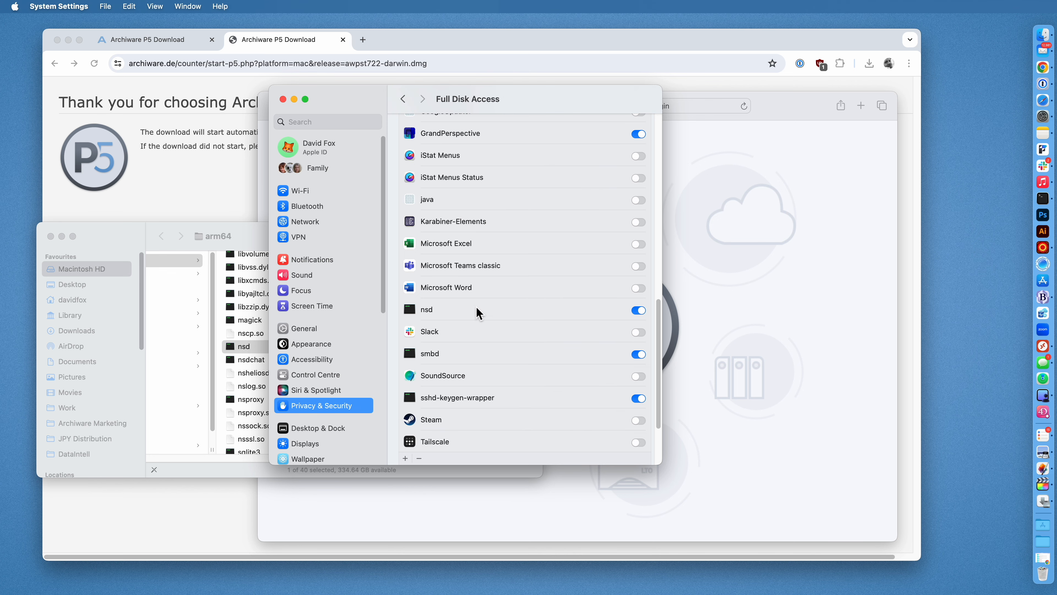
left_click(501, 311)
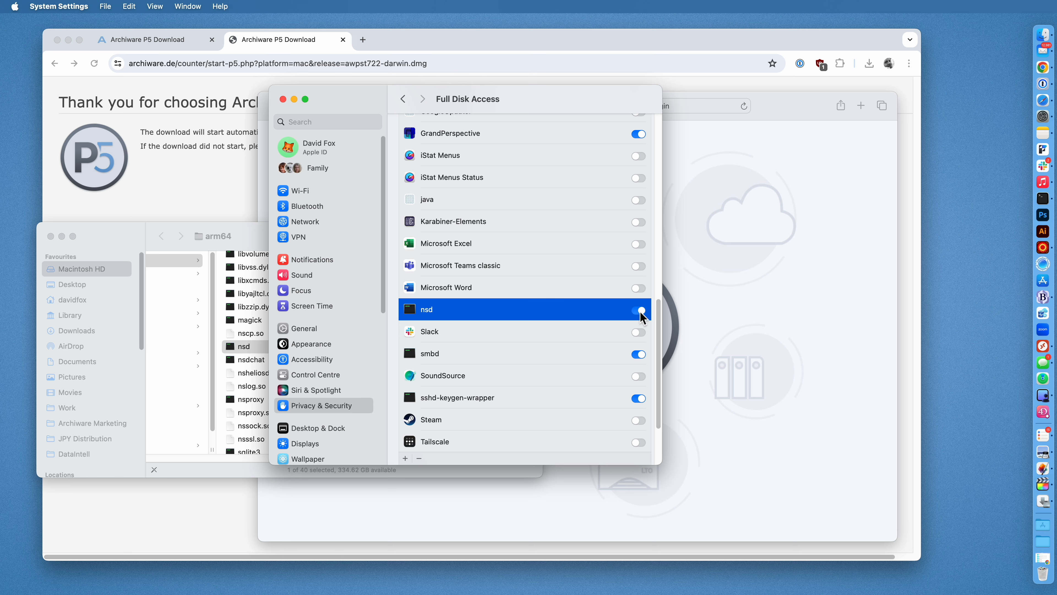
left_click(283, 99)
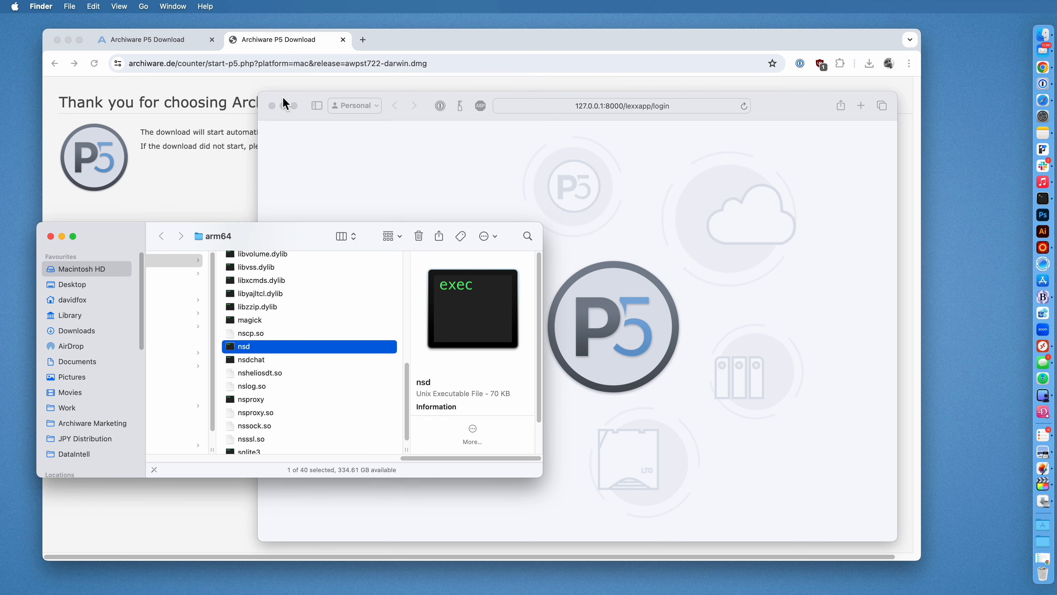
Close the arm64 Finder window and dmg download tab, then start the macOS tgz NEW INSTALL download.
left_click(51, 236)
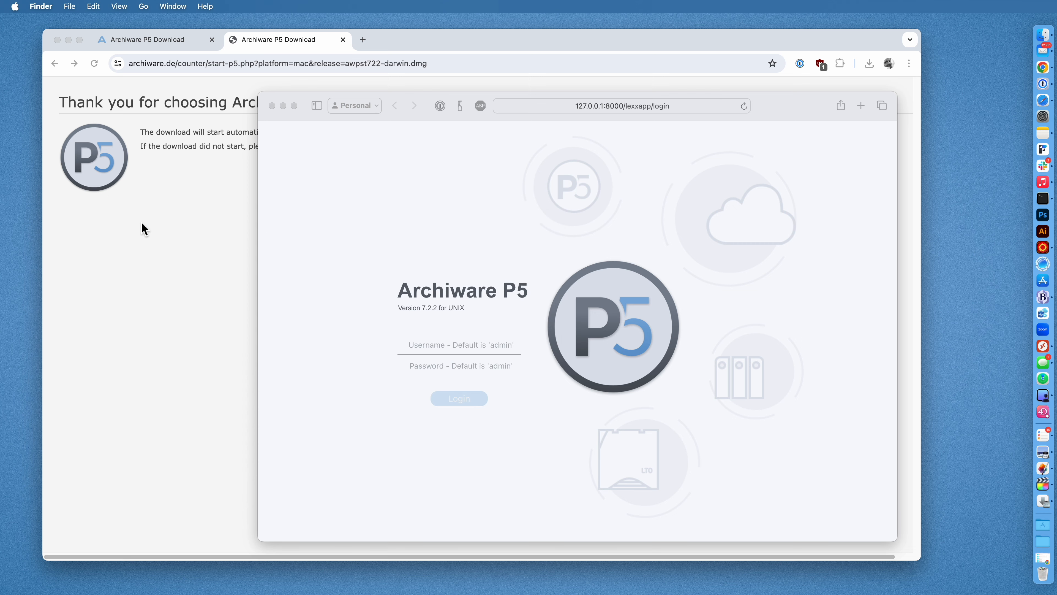
left_click(371, 210)
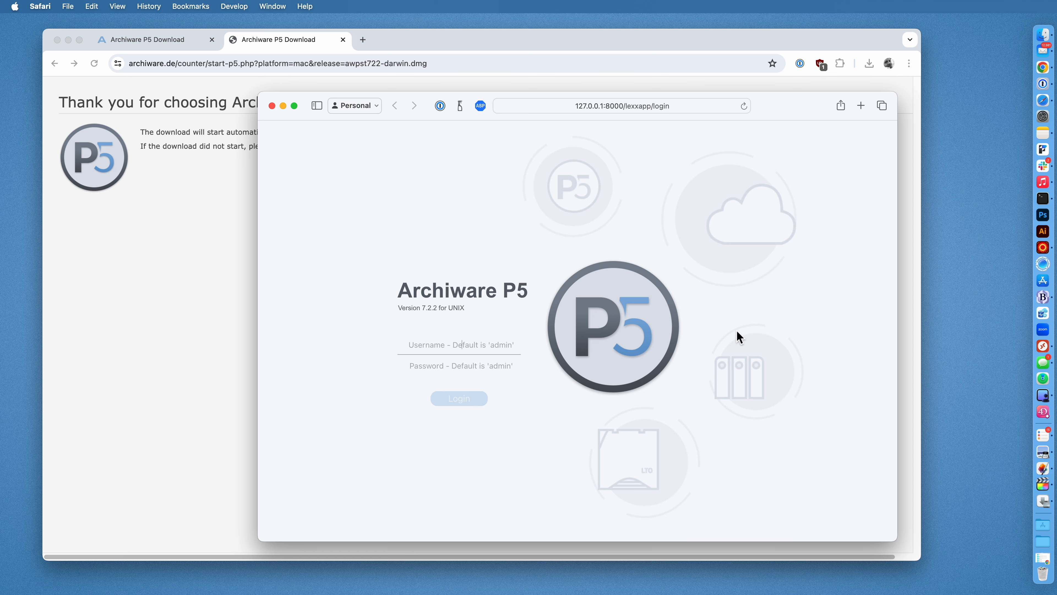
left_click(343, 40)
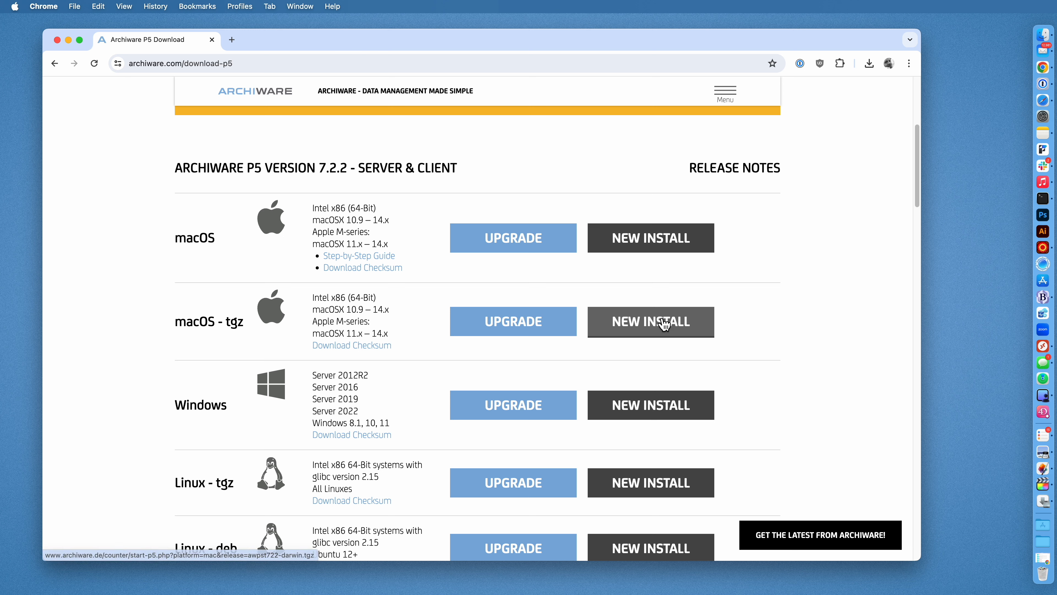
left_click(641, 333)
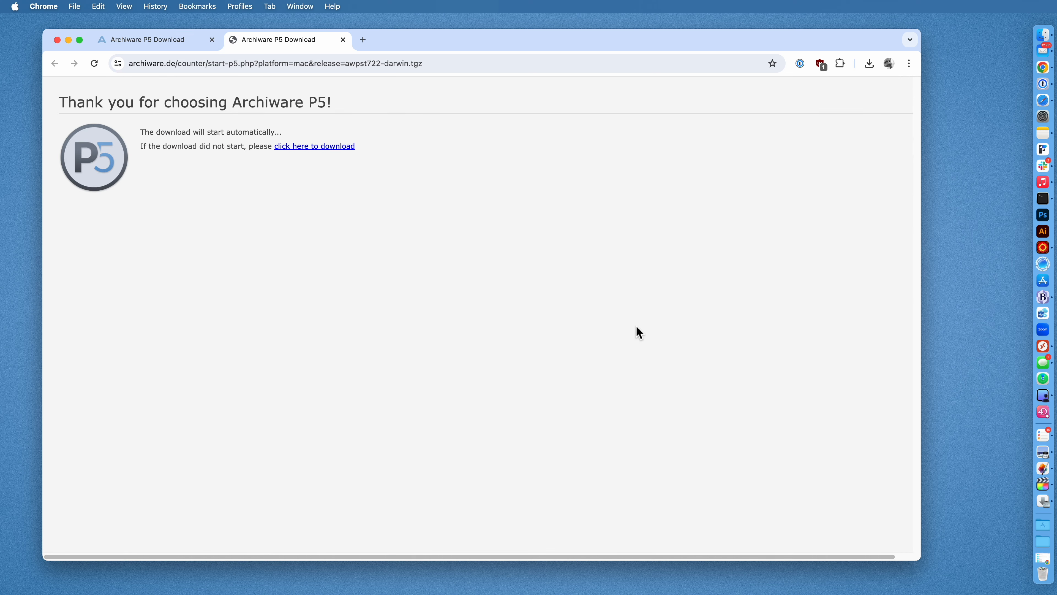
Show awpst722-darwin.tgz from Chrome's download list in Finder's Downloads folder.
left_click(869, 63)
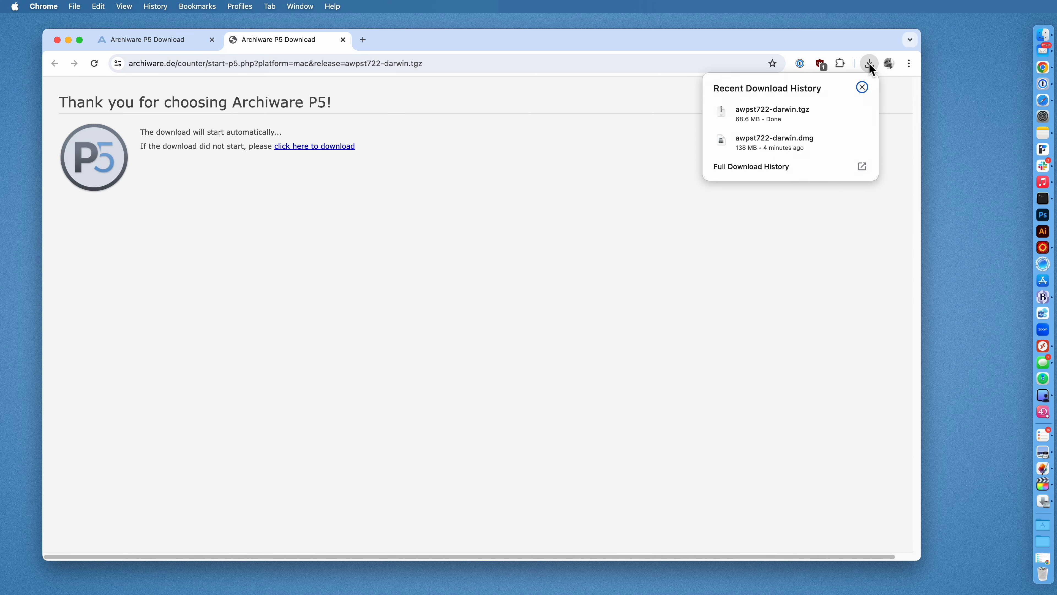
mouse_move(844, 125)
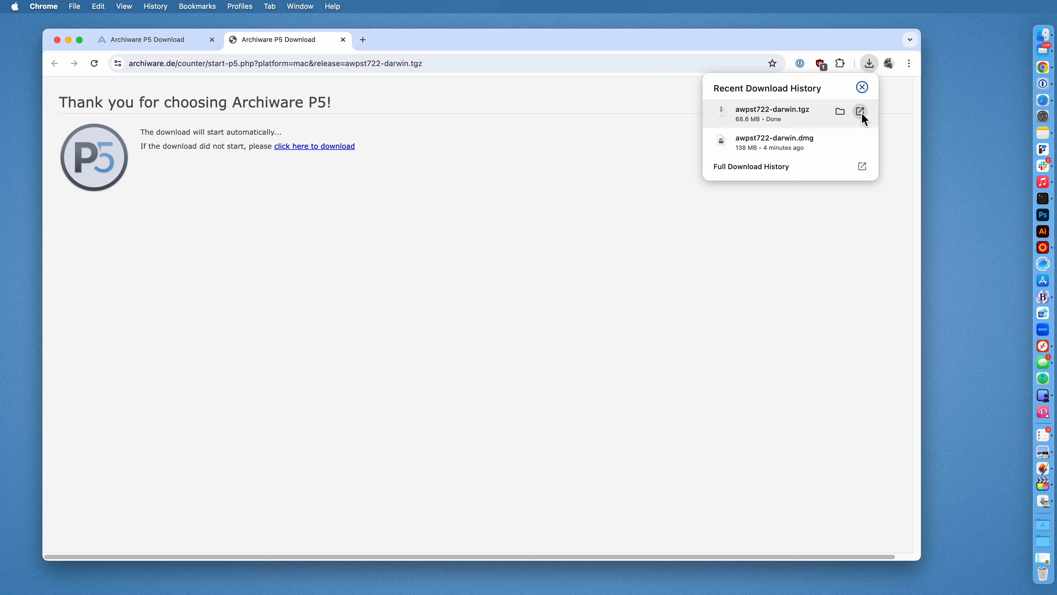
left_click(841, 113)
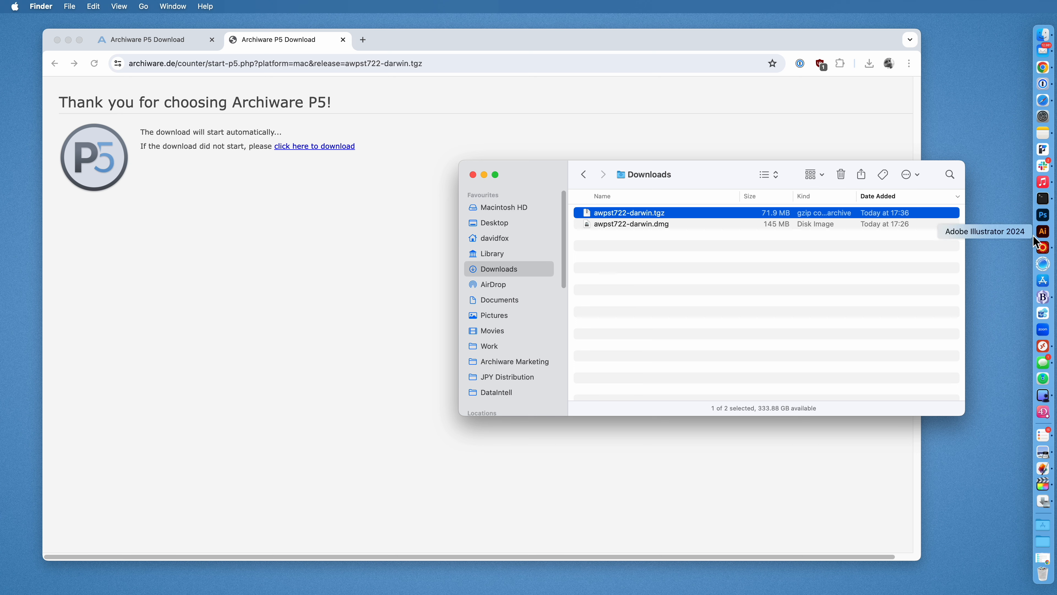
Launch Terminal from the Dock to get a zsh prompt.
left_click(1039, 204)
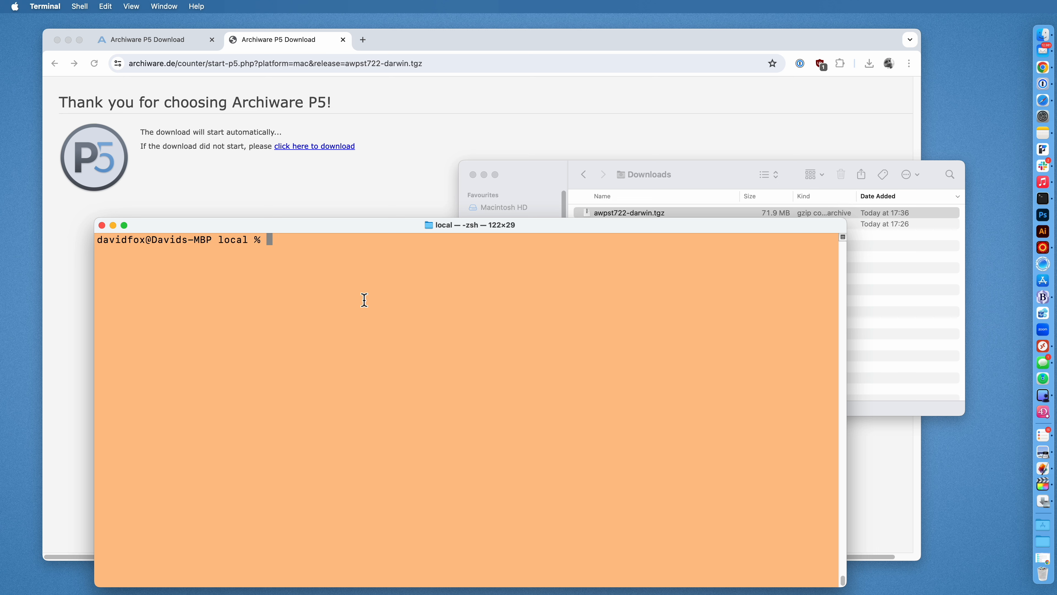
Arrange the Downloads window and start a root shell in Terminal with sudo -s.
left_click(535, 173)
left_click_drag(535, 173, 543, 156)
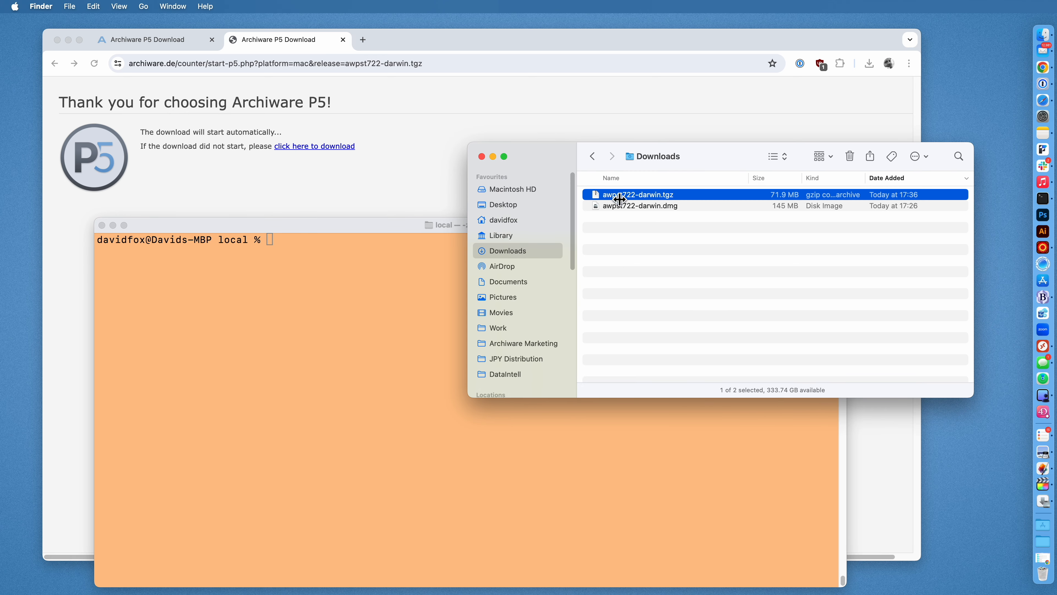
left_click(297, 306)
key("Return")
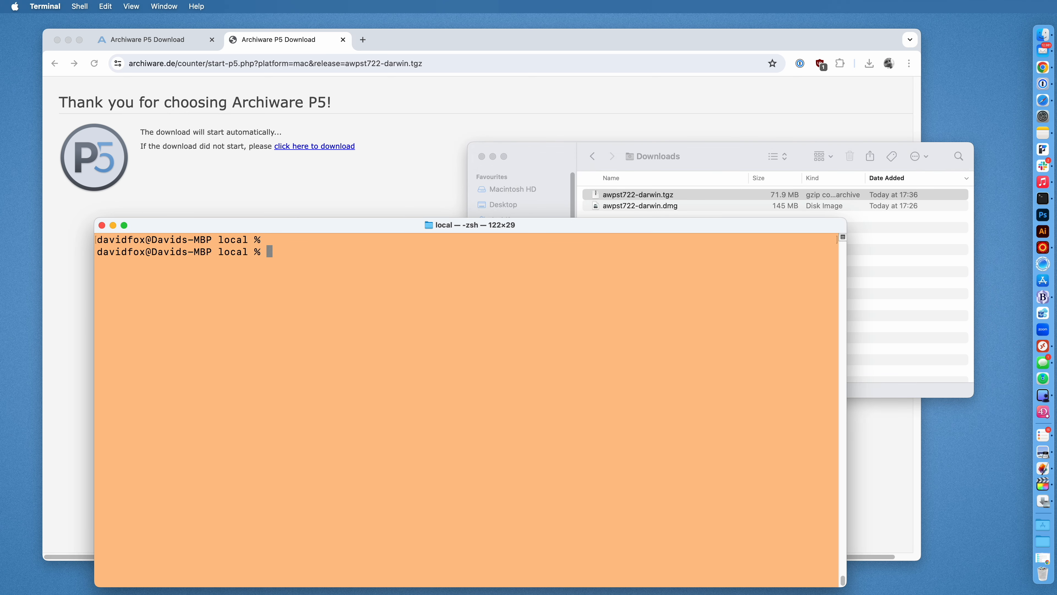
type("sudo -s")
key("Return")
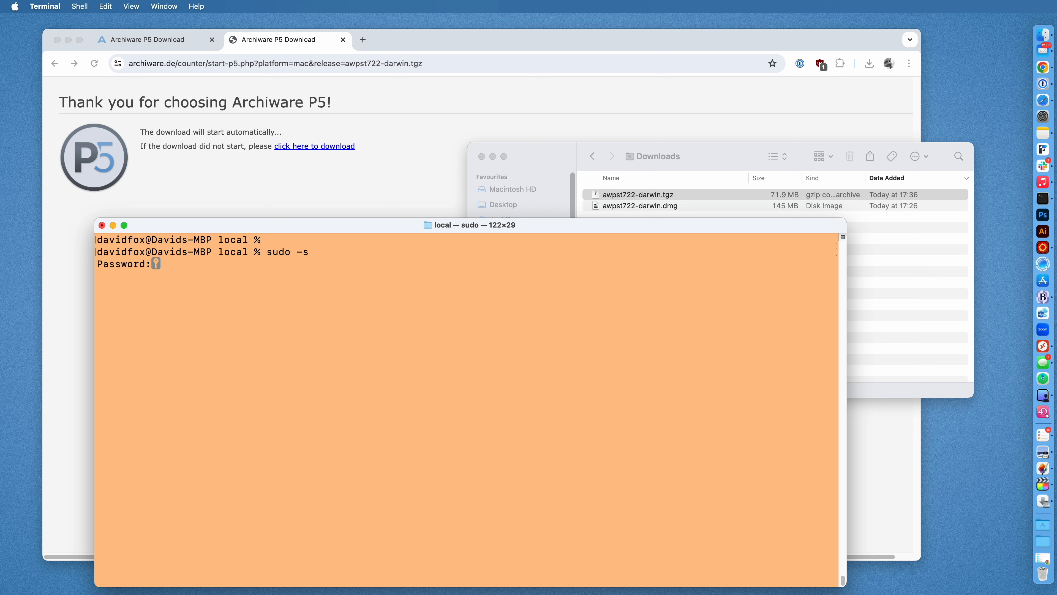
key("Return")
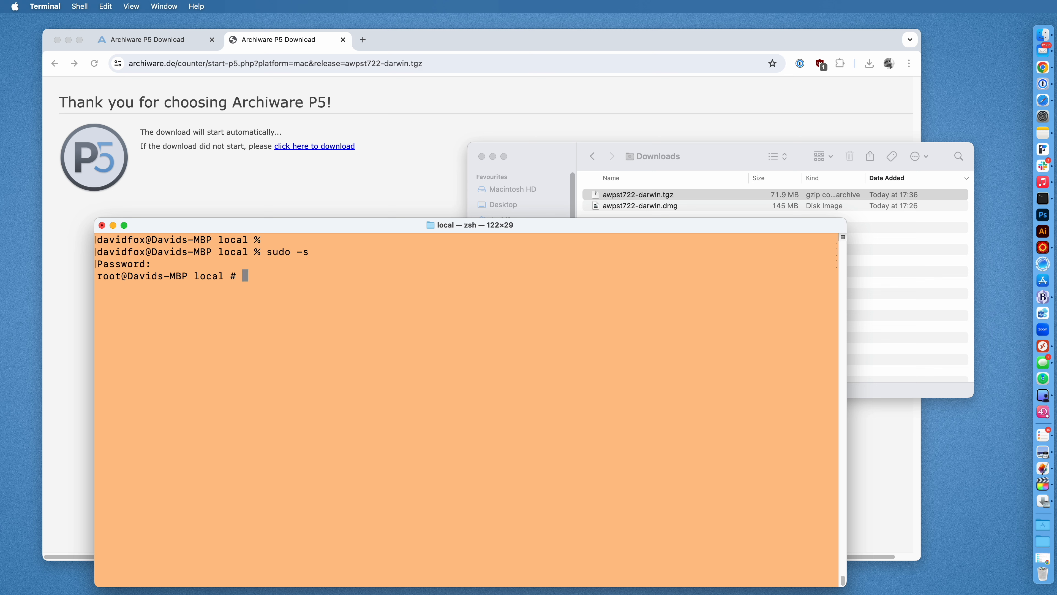
key("Return")
Create the aw folder in /usr/local, change into it and confirm the path with pwd.
type("pwd")
key("Return")
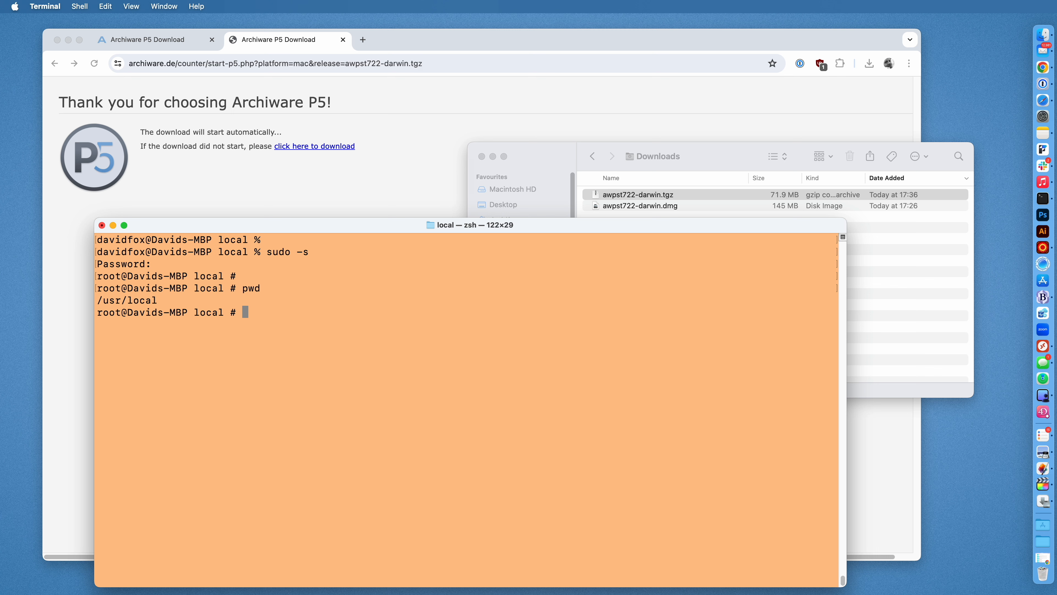
type("mkdir aw")
key("Return")
type("cd aw")
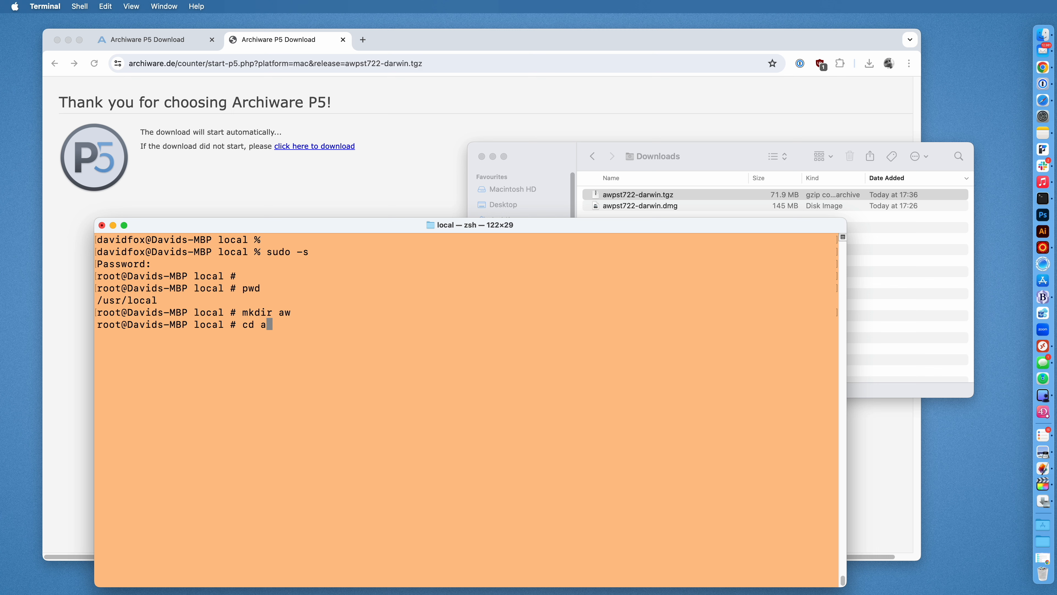
key("Return")
type("pwd")
key("Return")
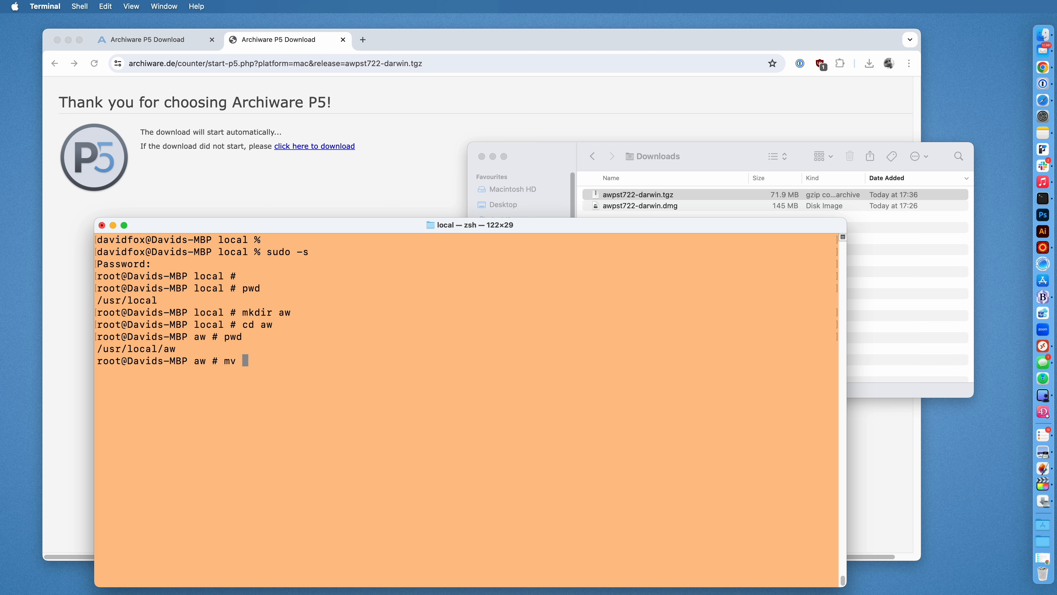
Move awpst722-darwin.tgz from Downloads into /usr/local/aw with mv.
left_click_drag(595, 199, 400, 288)
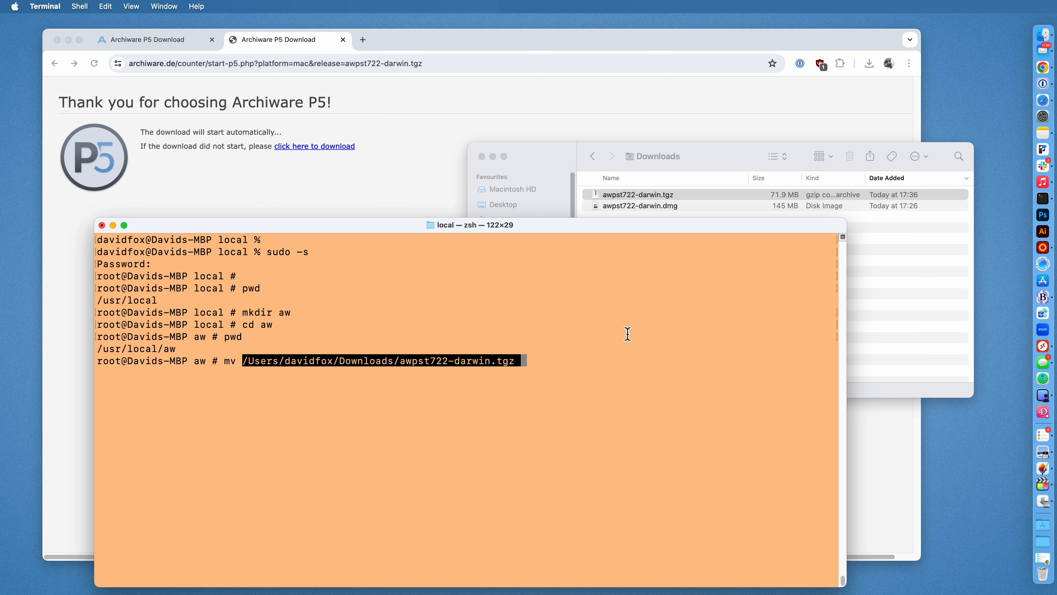
type(".")
key("Return")
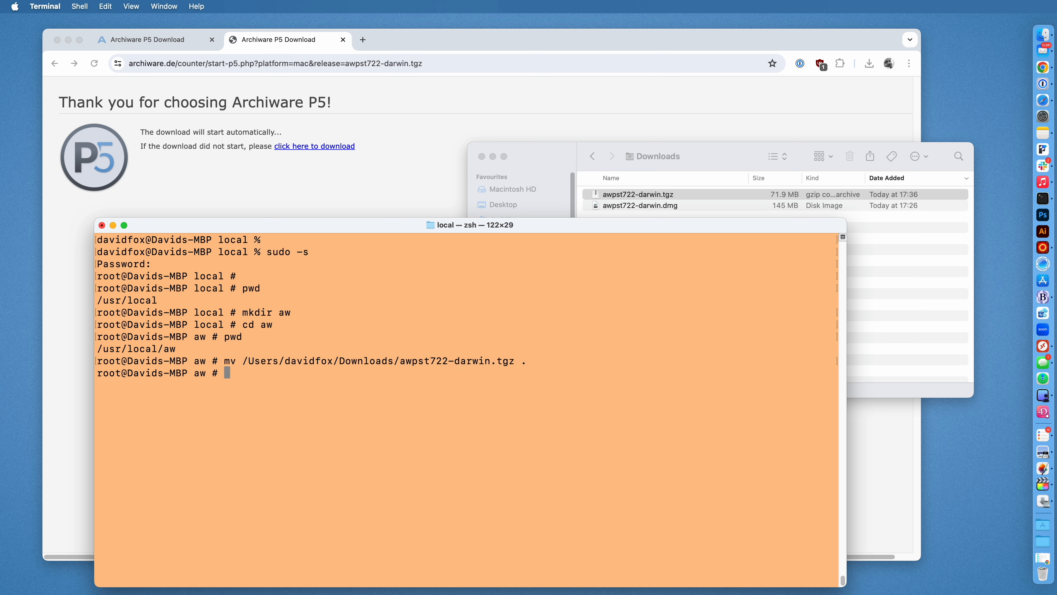
List the folder with ls -l and ls -l@, selecting the com.apple.quarantine attribute.
type("ls -l")
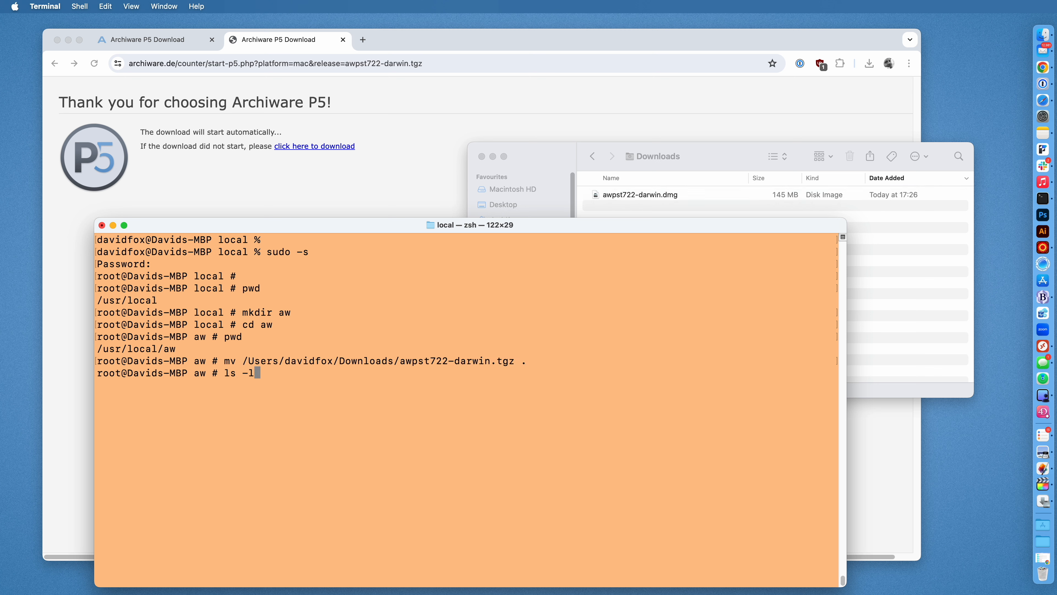
key("Return")
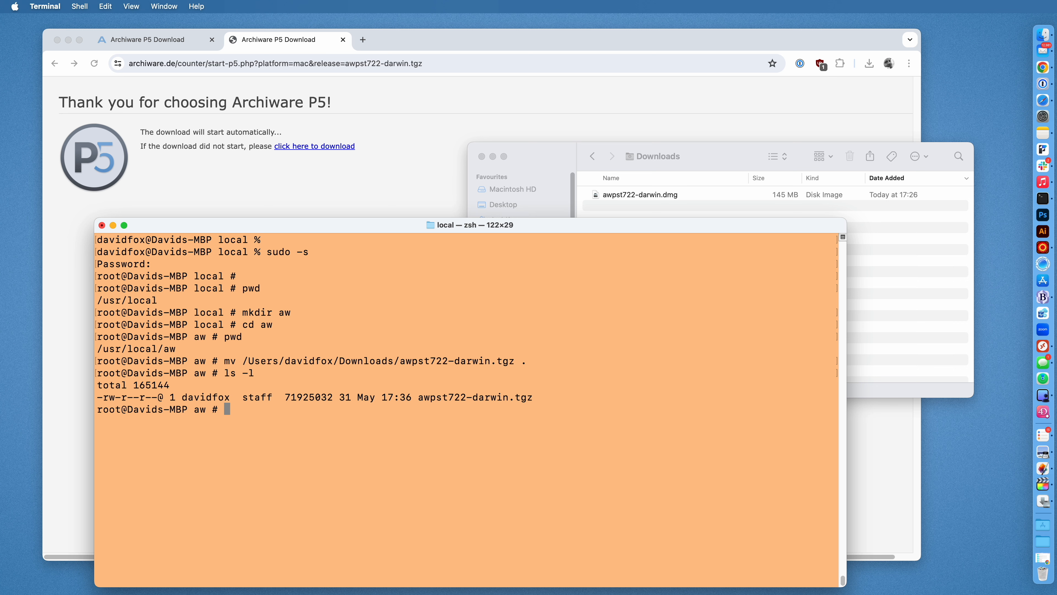
type("ls -l@")
key("Return")
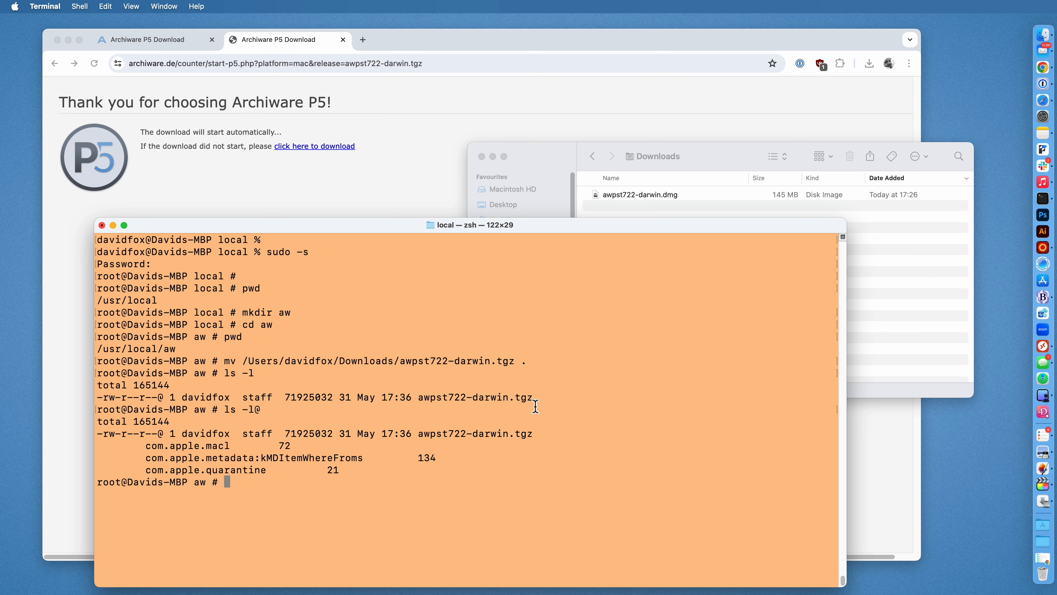
double_click(150, 471)
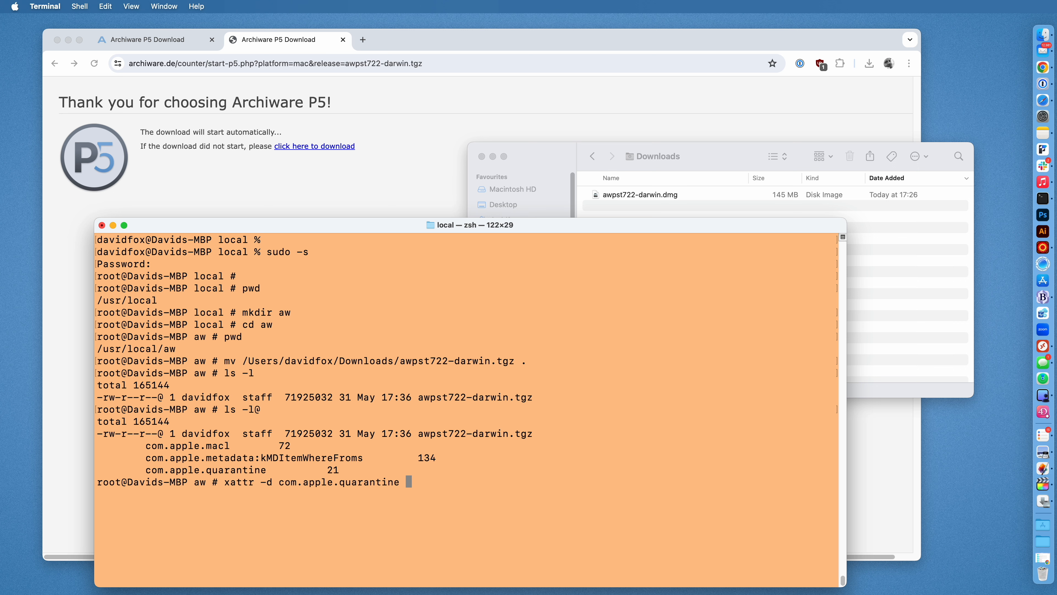
Remove com.apple.quarantine from awpst722-darwin.tgz with xattr and confirm with ls -l@.
type("awp")
key("Tab")
key("Return")
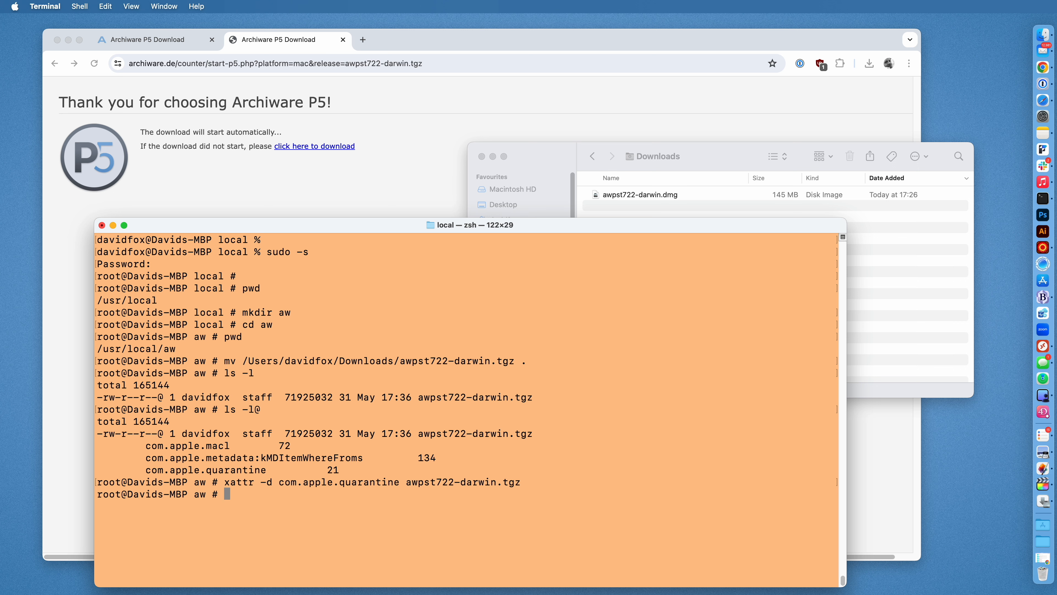
key("Up")
key("Up")
key("Return")
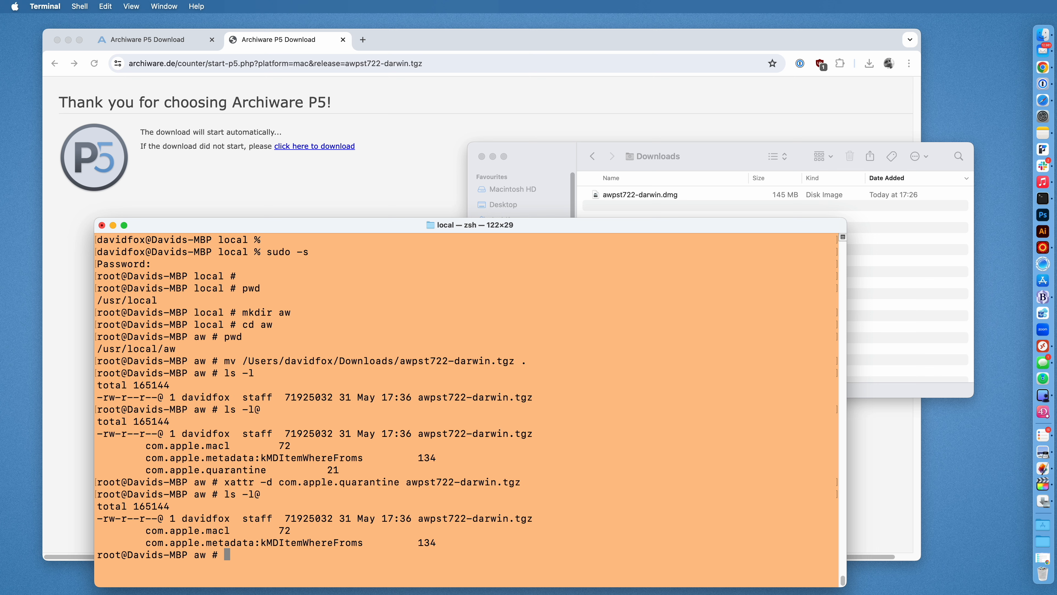
left_click_drag(146, 469, 266, 470)
left_click(317, 467)
Extract awpst722-darwin.tgz with tar zxf and list the contents with ls -al.
type("tar ")
type("zx")
type("f ")
type("a")
key("Tab")
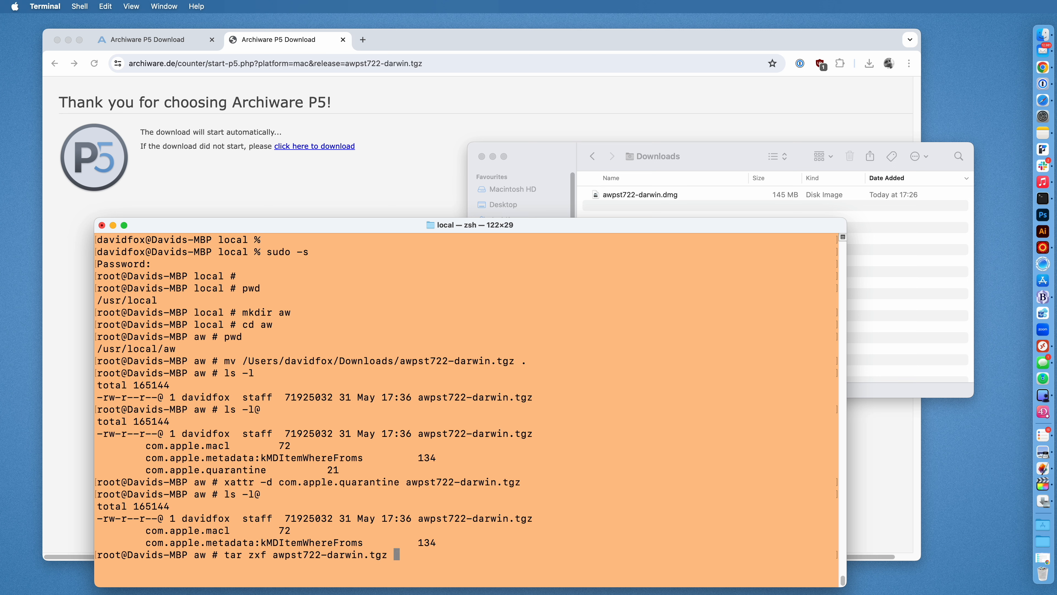
key("Return")
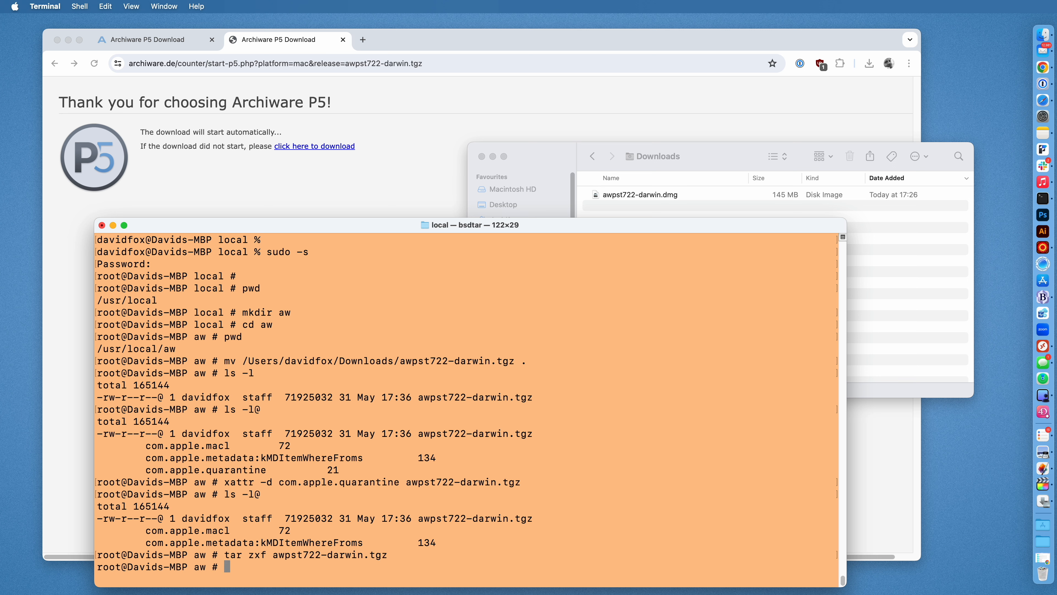
type("ls a-")
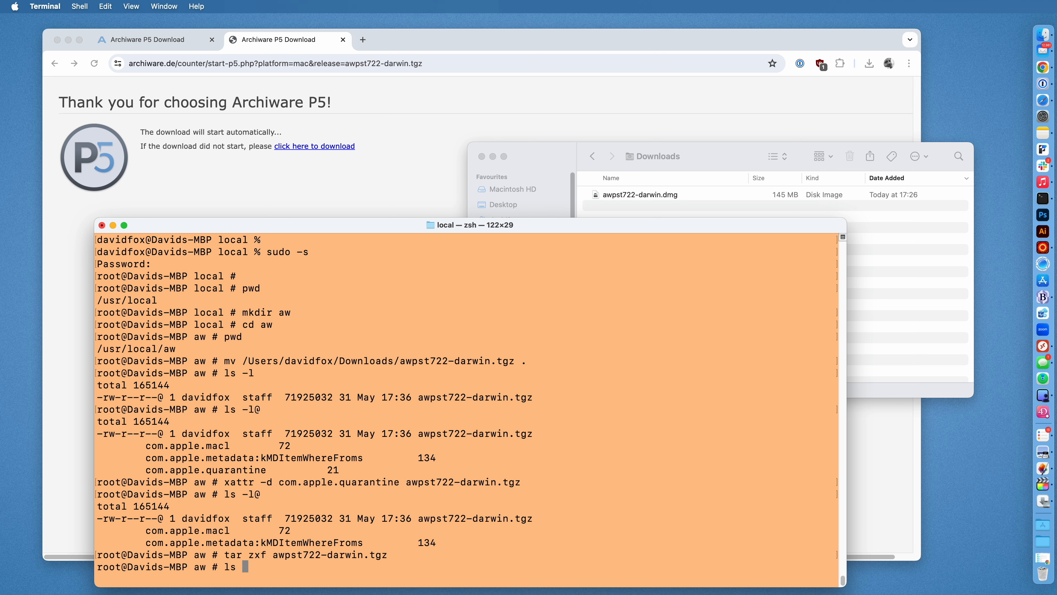
key("BackSpace")
key("BackSpace")
type("-al")
key("Return")
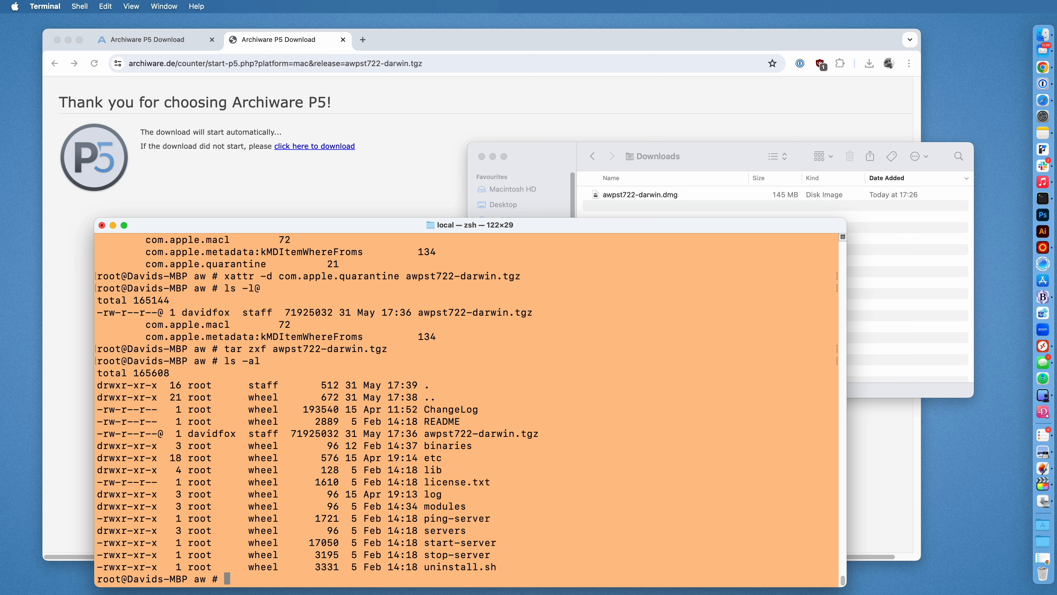
Launch the P5 server with ./start-server.
type("./sta")
key("Tab")
key("Return")
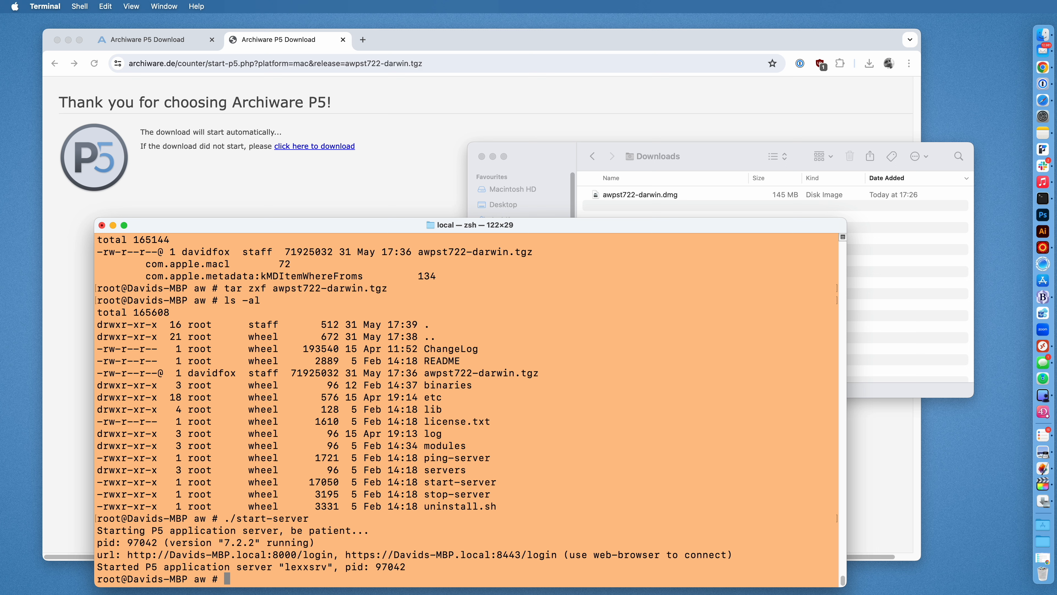
Once the server reports started, switch to Safari's P5 7.2.2 login page at 127.0.0.1:8000.
left_click(1038, 103)
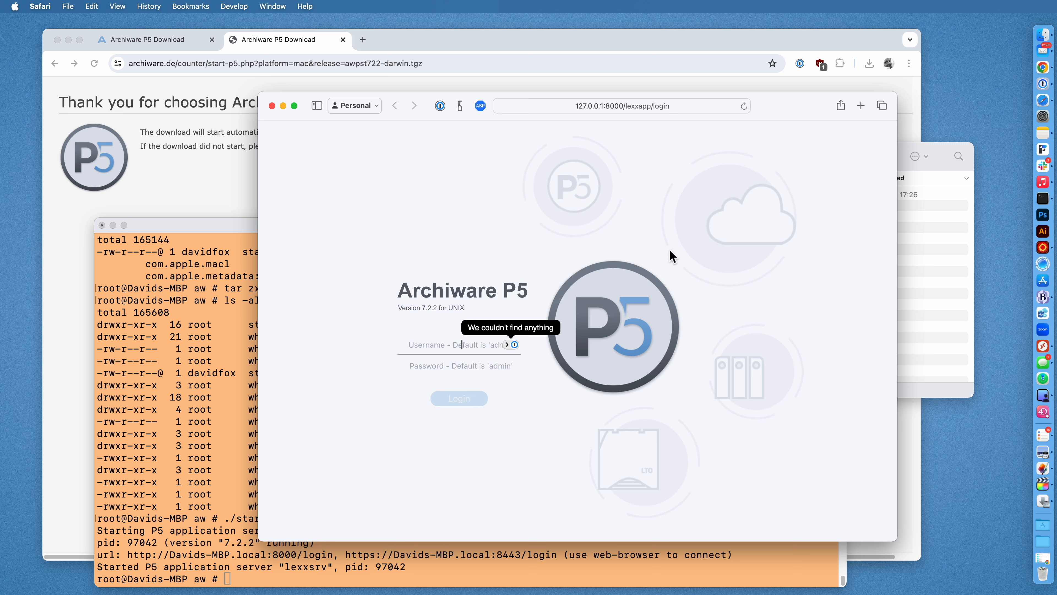
left_click(164, 228)
left_click(296, 184)
left_click(195, 263)
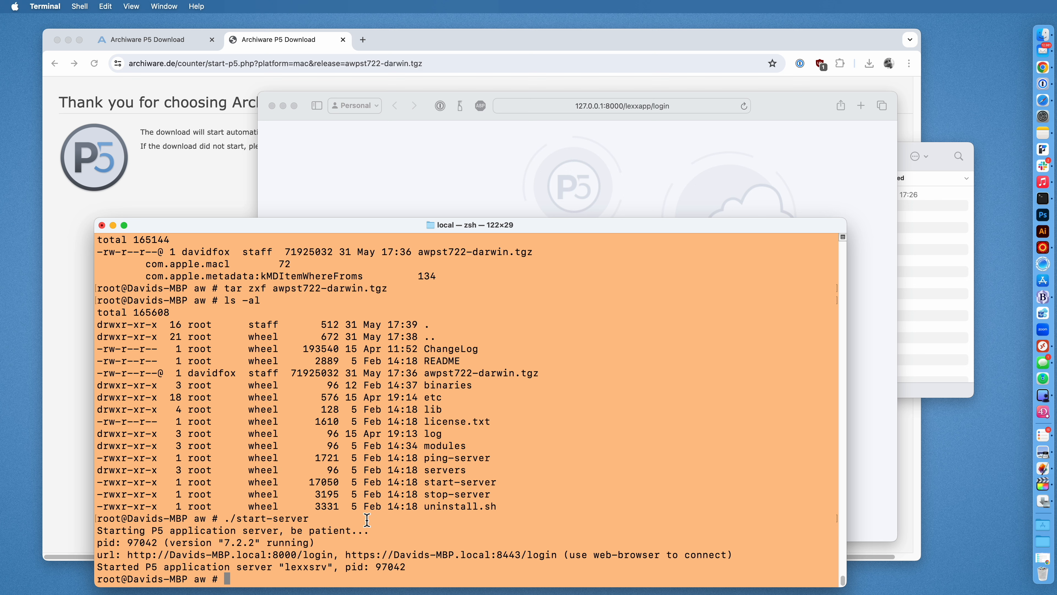
left_click_drag(430, 483, 503, 498)
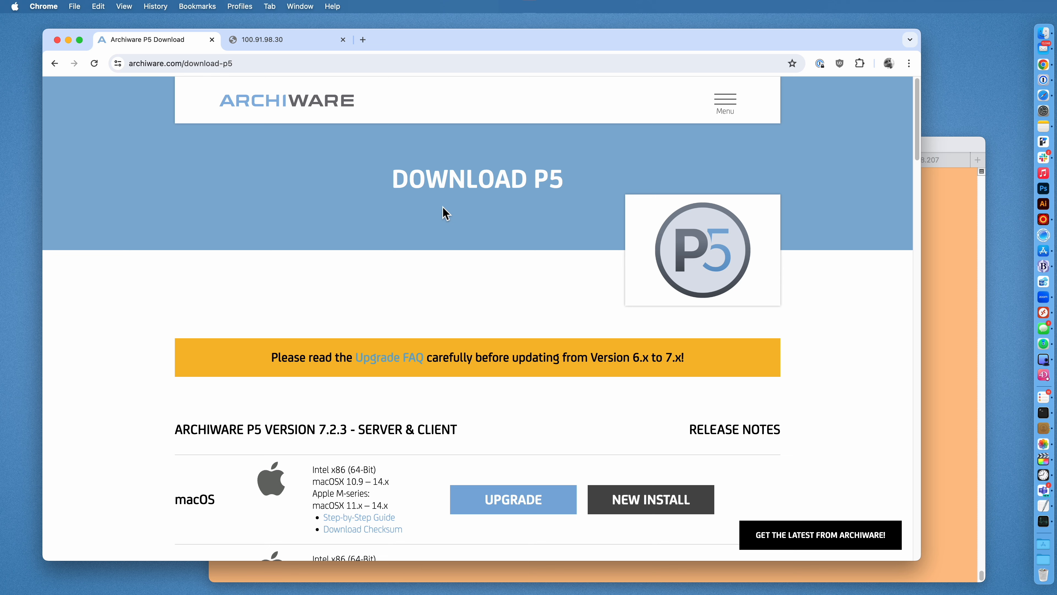
Glance over the P5 7.2.3 download page, then bring the root SSH session to the front.
scroll(443, 213, "down", 6)
scroll(444, 210, "up", 6)
left_click(939, 146)
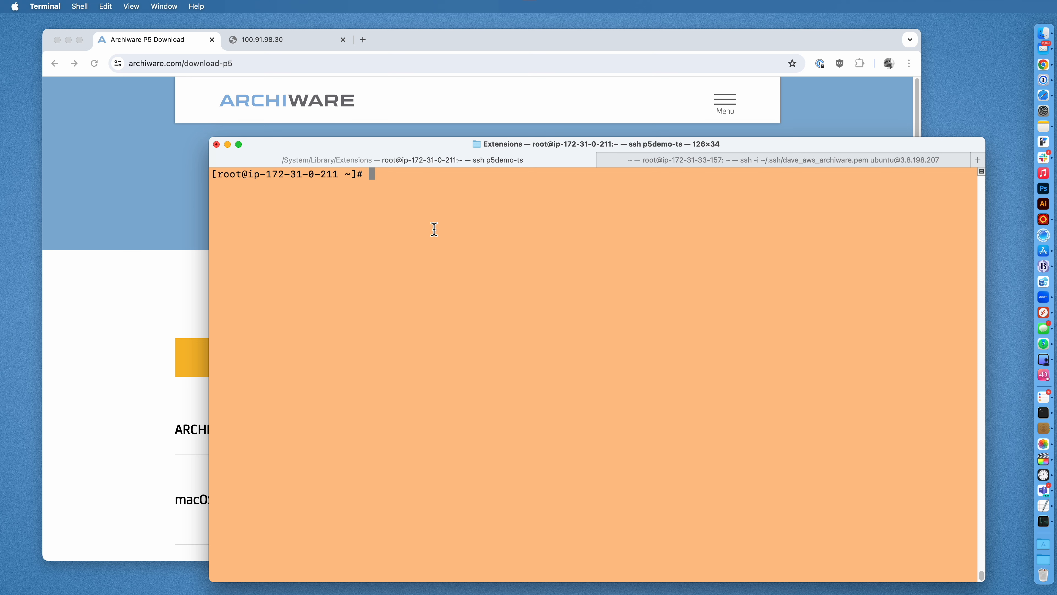
Check the second SSH session, then show the Linux tgz, deb and rpm rows in Chrome.
left_click(712, 164)
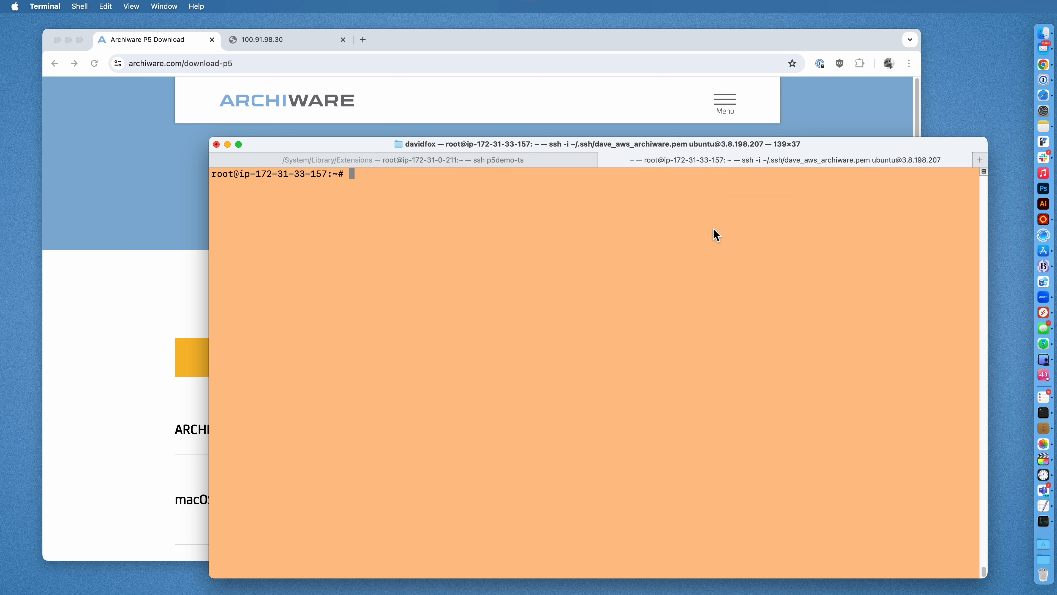
left_click(121, 180)
scroll(120, 180, "down", 10)
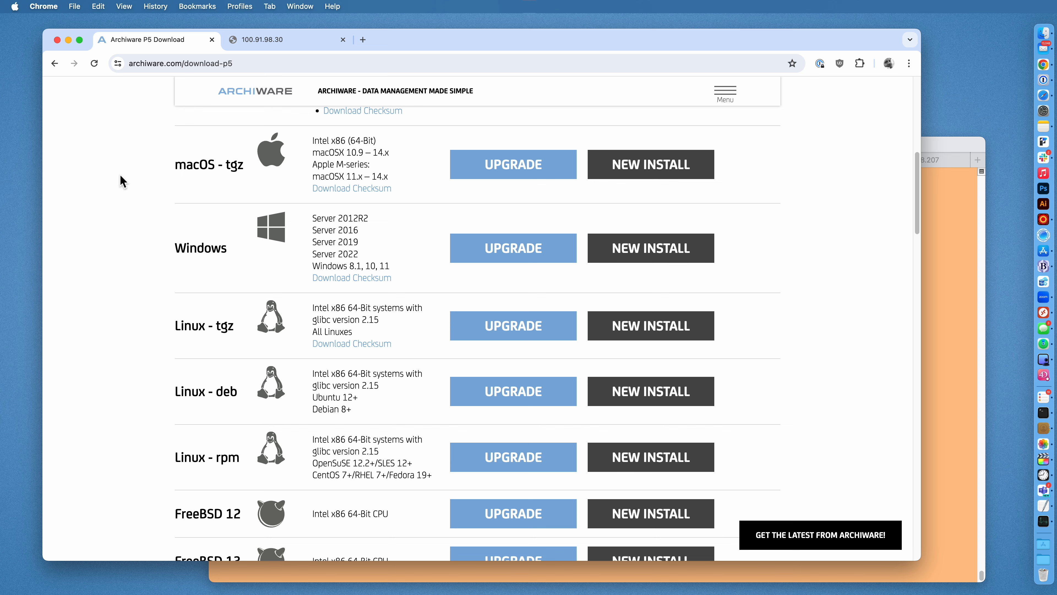
Start the Linux tgz new-install download and copy the awpst723-linux.tgz link address.
scroll(120, 176, "down", 3)
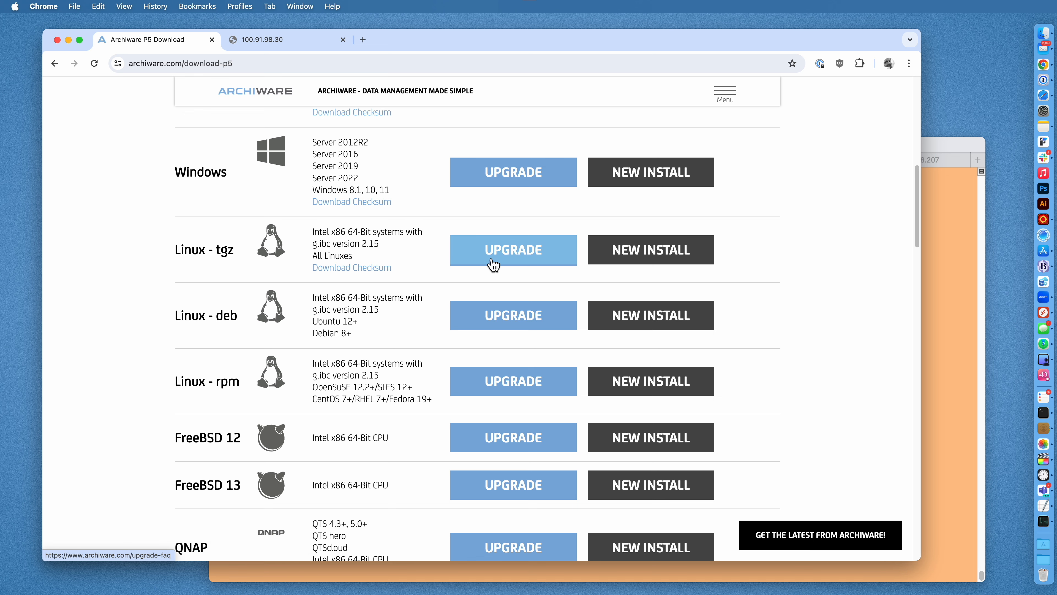
left_click(656, 252)
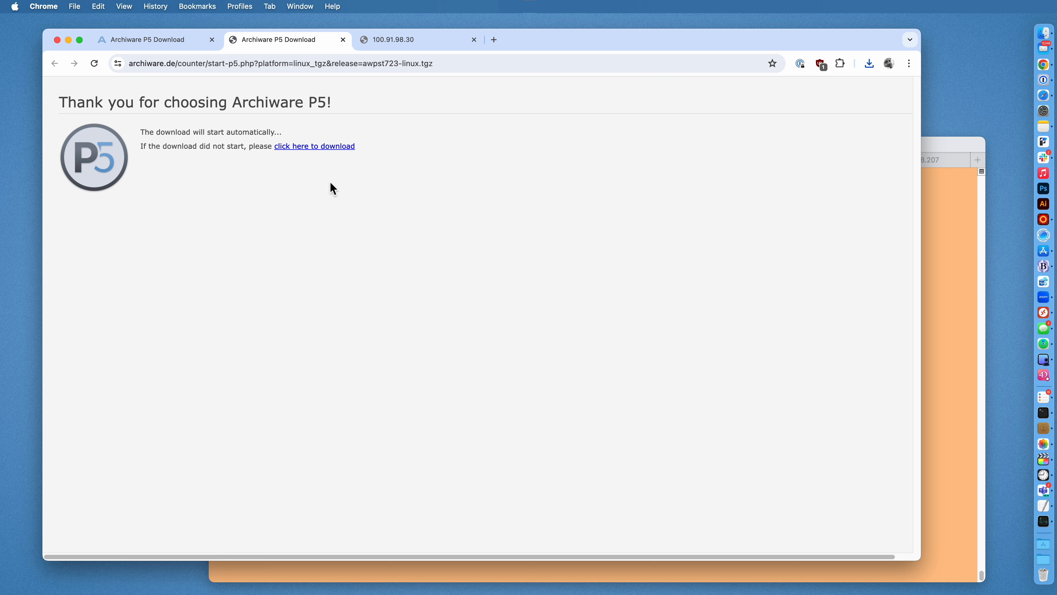
right_click(314, 147)
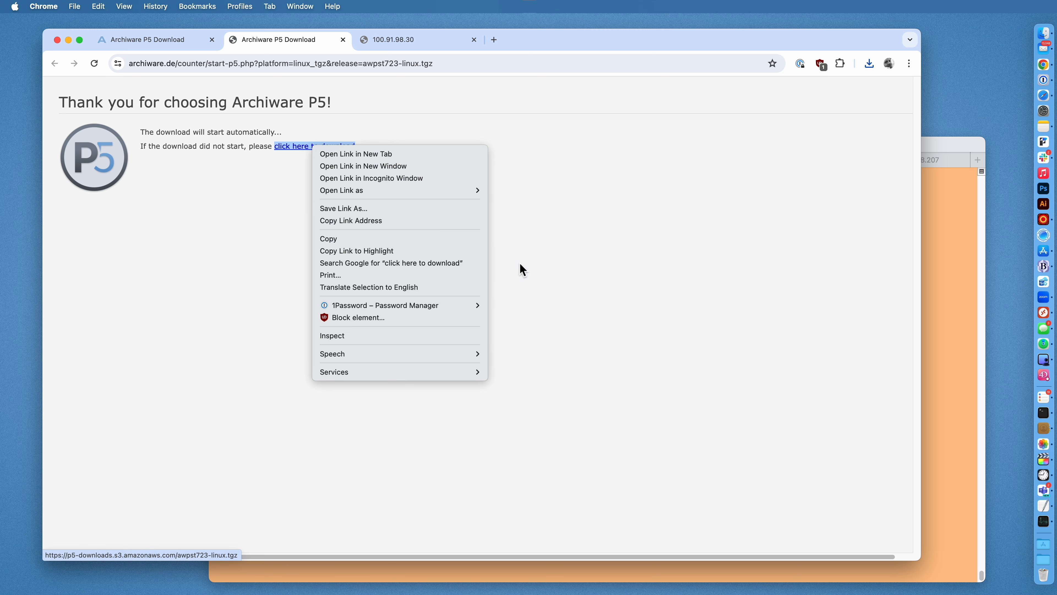
left_click(420, 220)
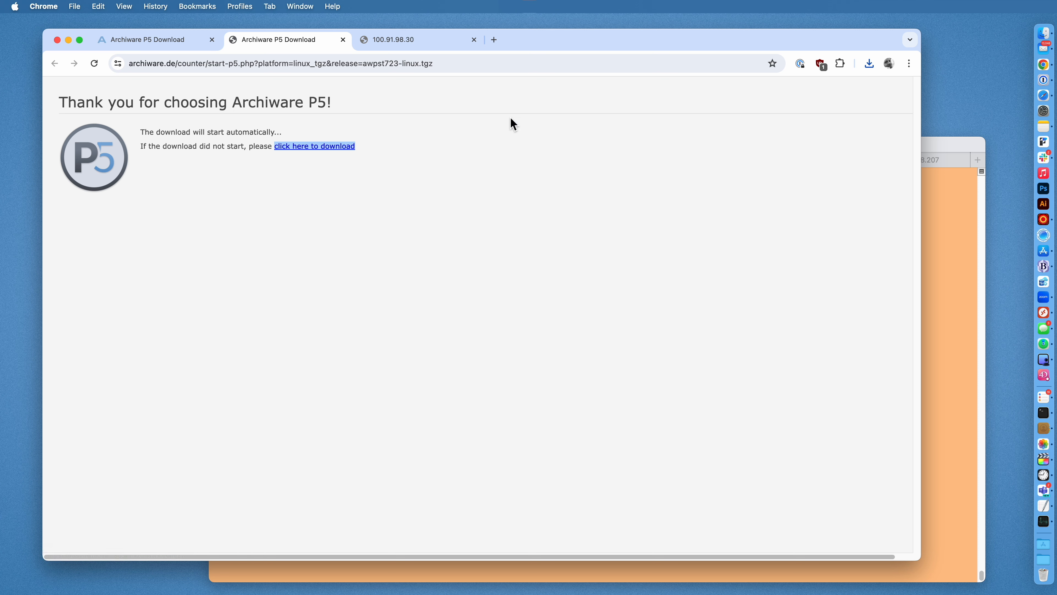
In the server's root SSH session, enter wget followed by the pasted download URL.
left_click(942, 152)
left_click(97, 379)
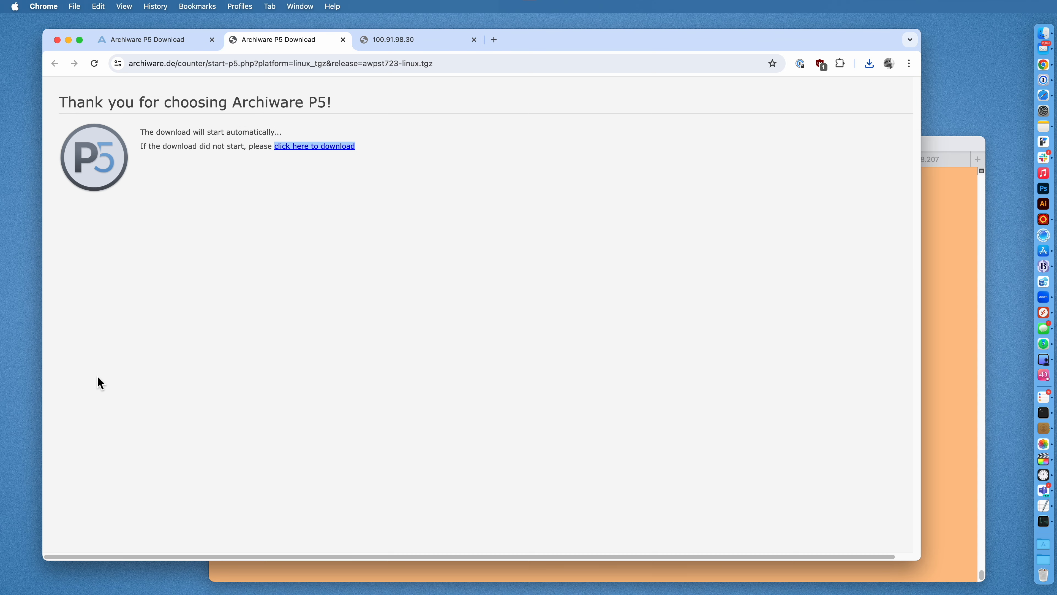
left_click(944, 232)
key("Return")
key("Return")
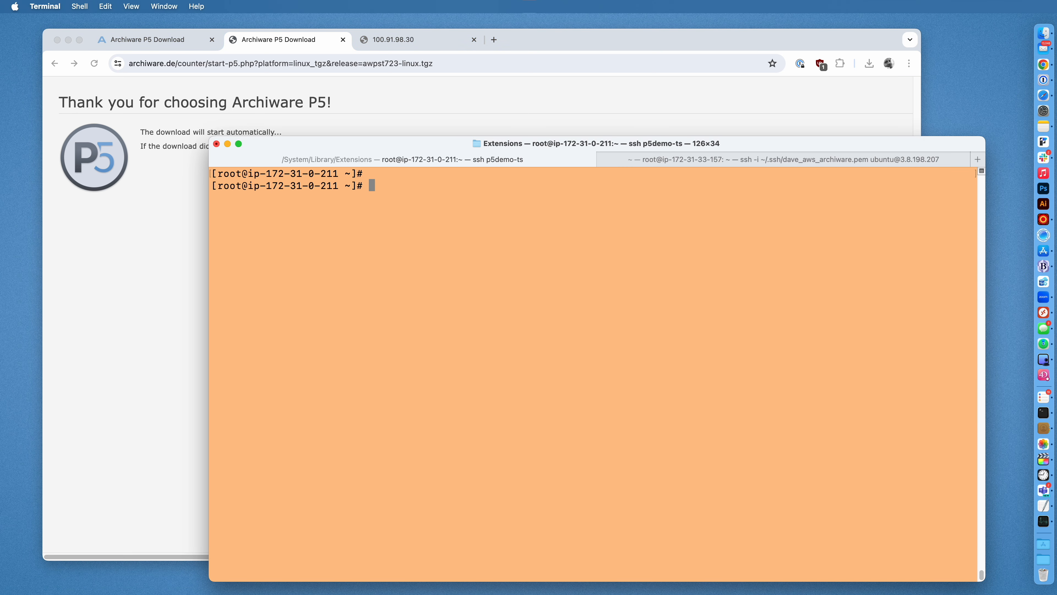
type("wget")
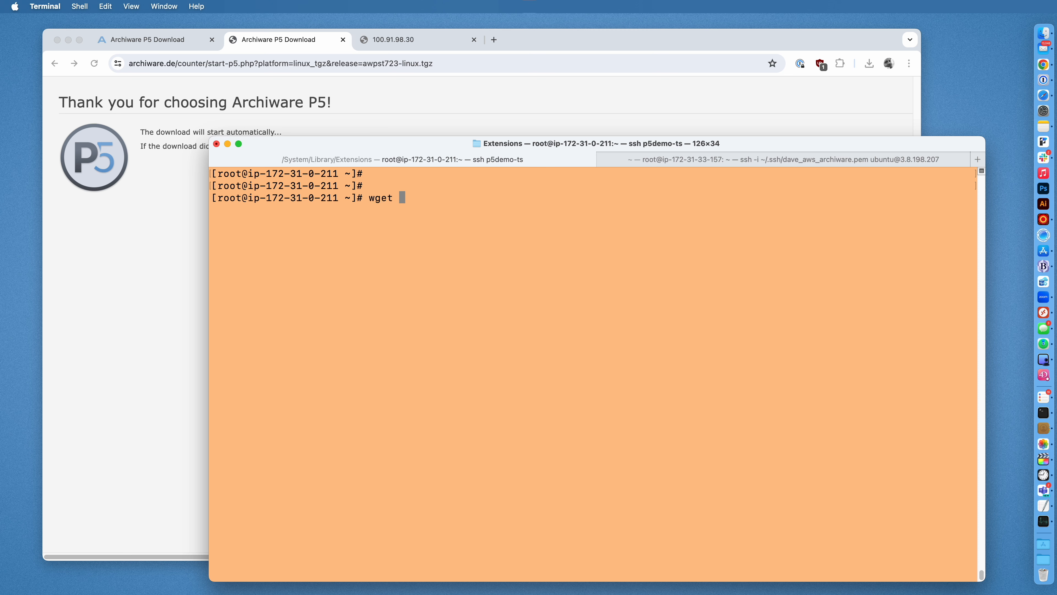
key("super+v")
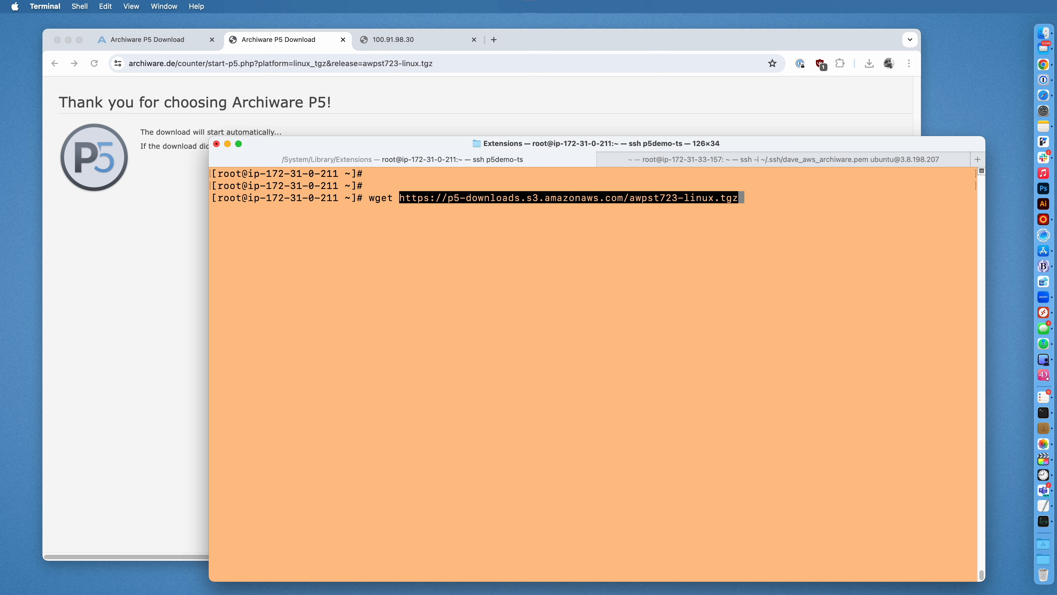
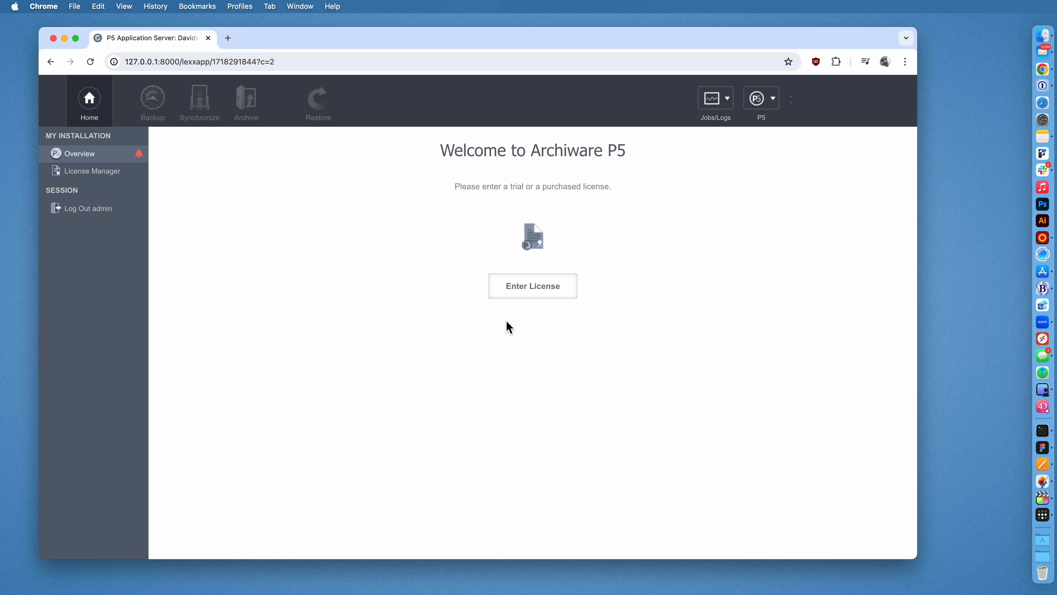
Open License Manager and bring up the centred P5 Trial License window showing the host-id.
left_click(537, 296)
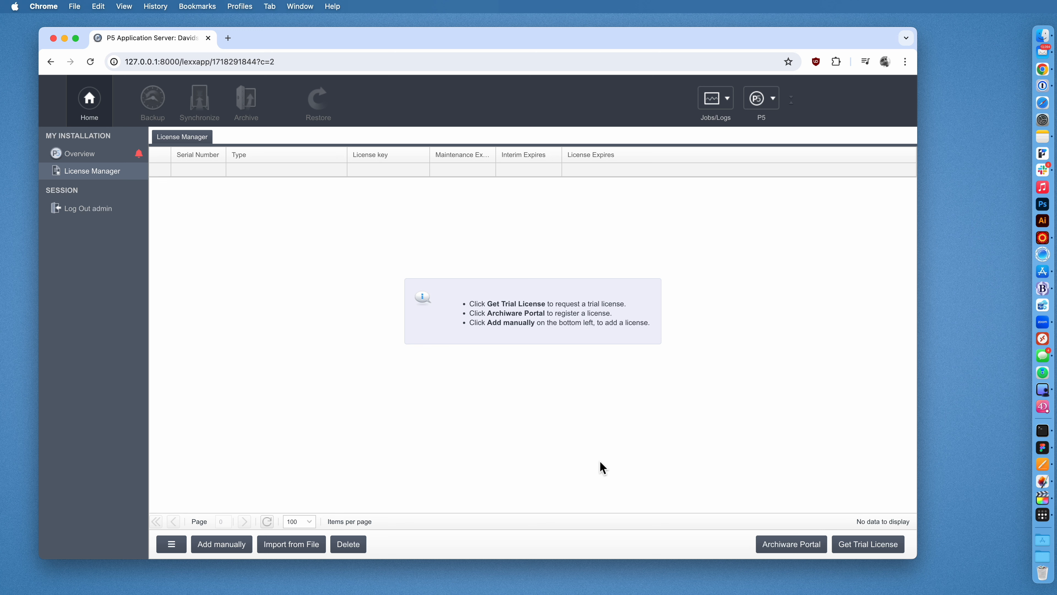
left_click(875, 545)
left_click_drag(82, 26, 359, 187)
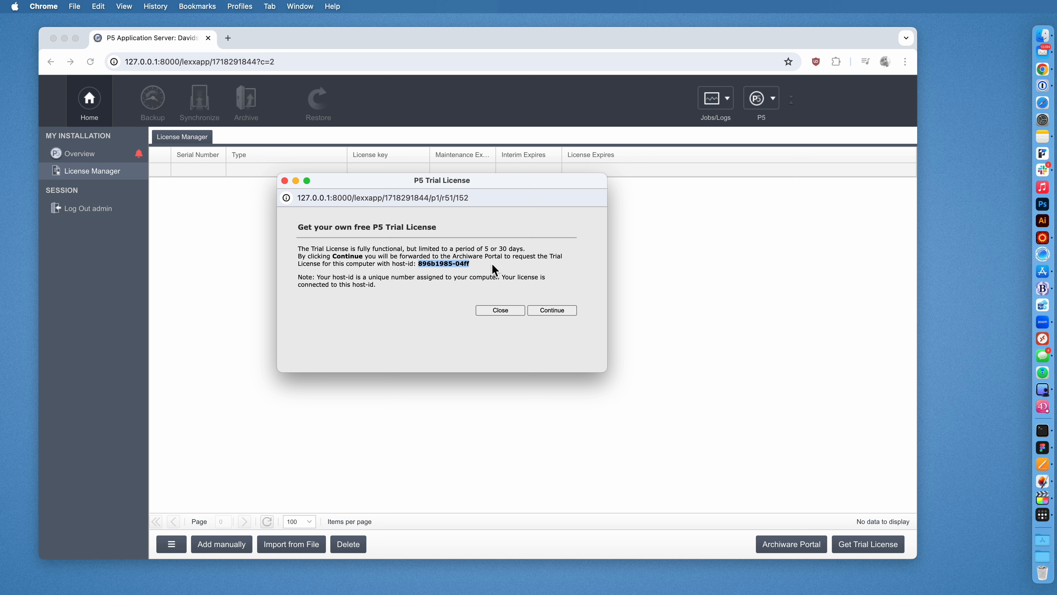
In the portal, settle on the 5-day trial option and request the trial key.
left_click(558, 315)
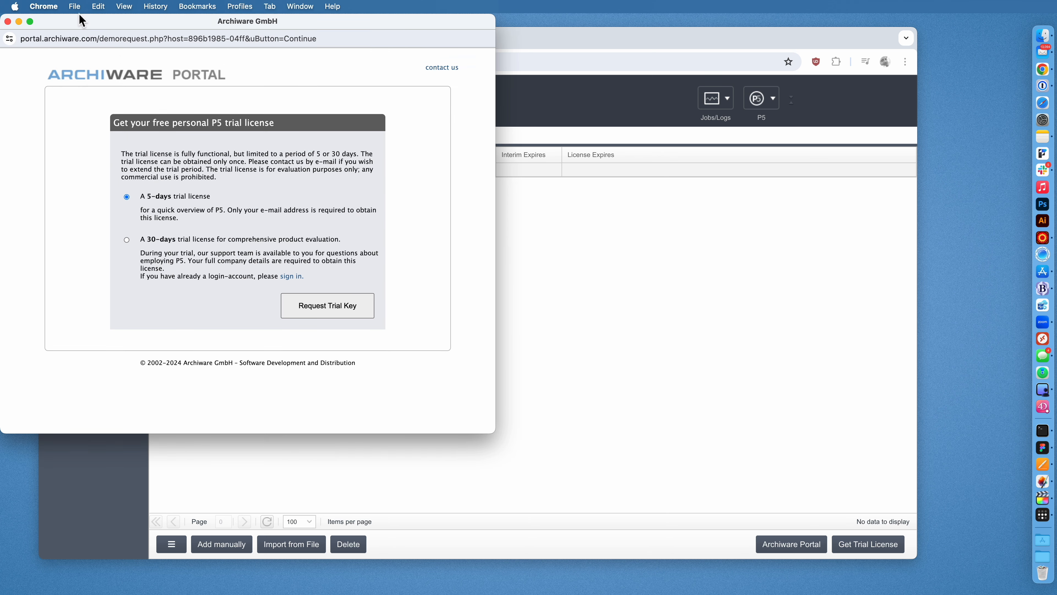
left_click_drag(79, 25, 319, 66)
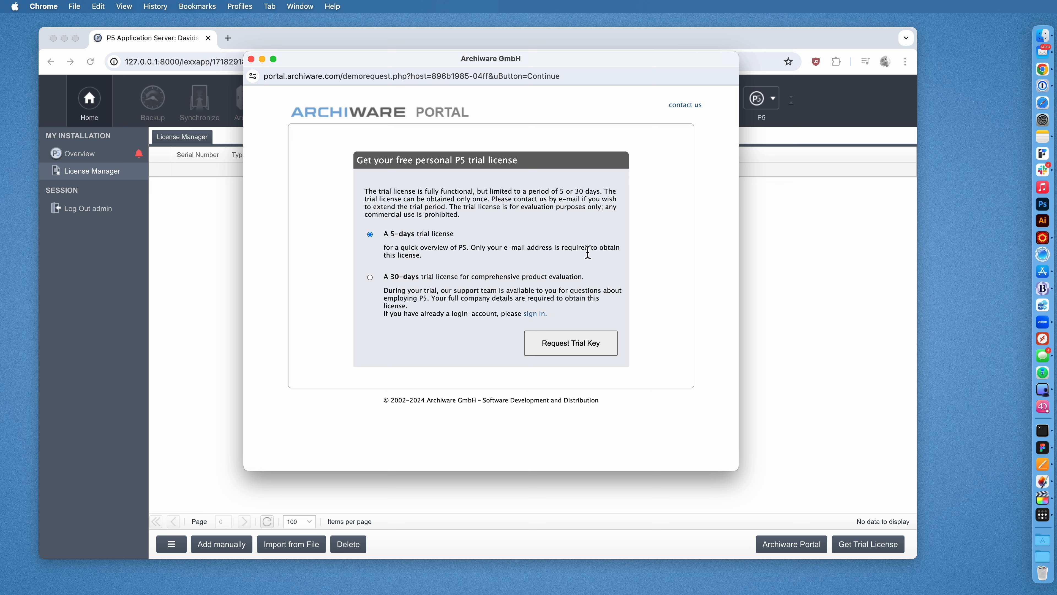
left_click(370, 277)
left_click_drag(432, 298, 406, 307)
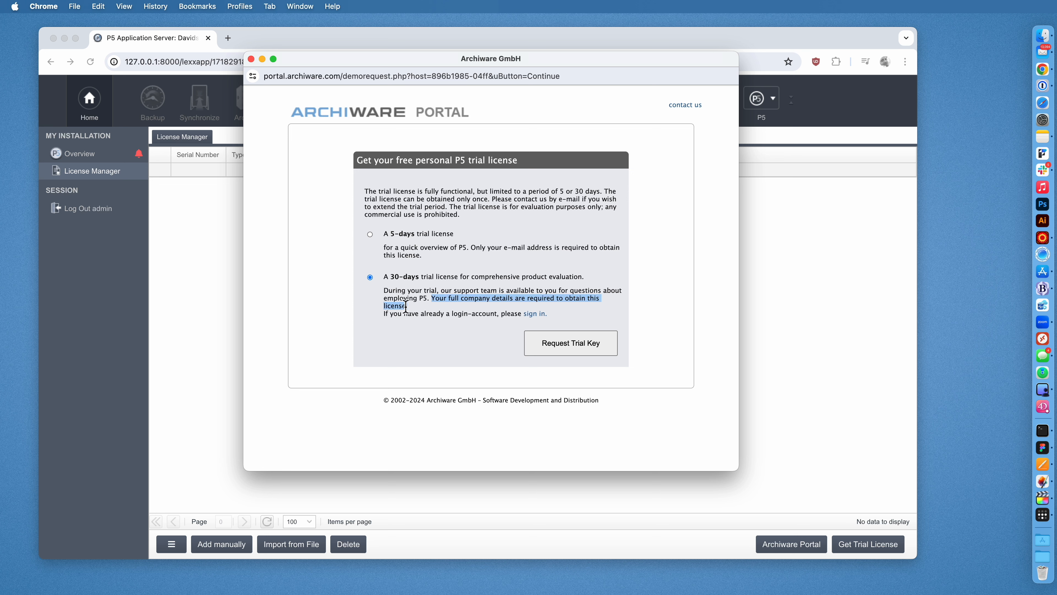
left_click(461, 296)
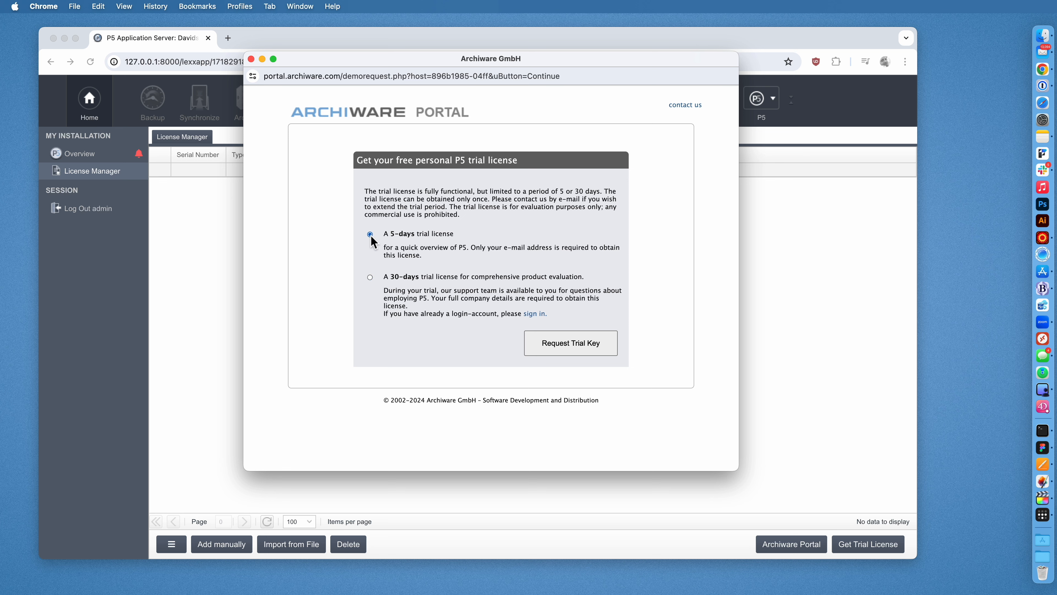
left_click(570, 346)
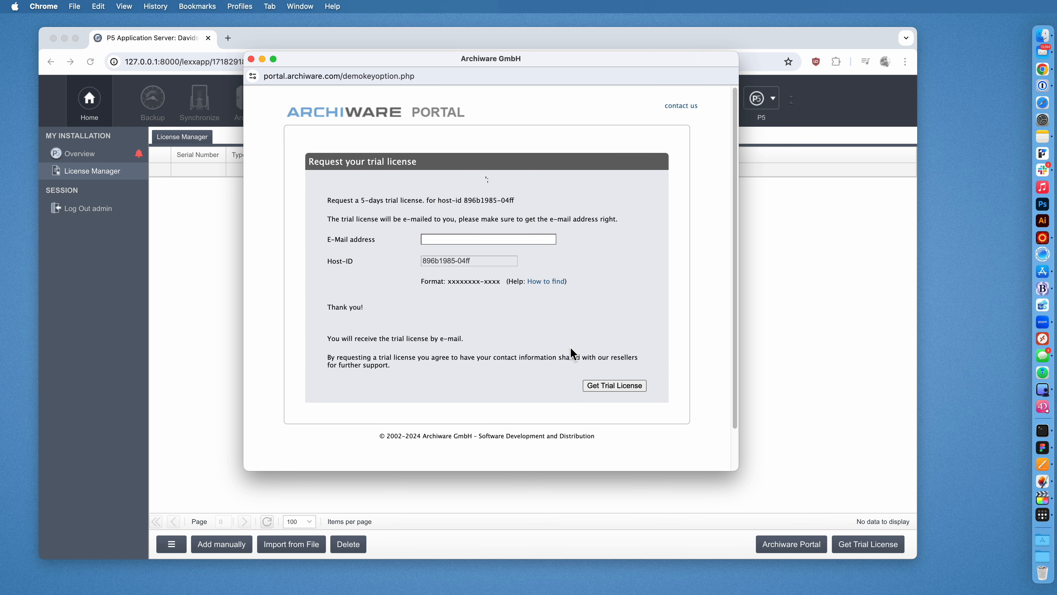
Enter the account e-mail address and submit the trial license request.
left_click(461, 238)
left_click(549, 301)
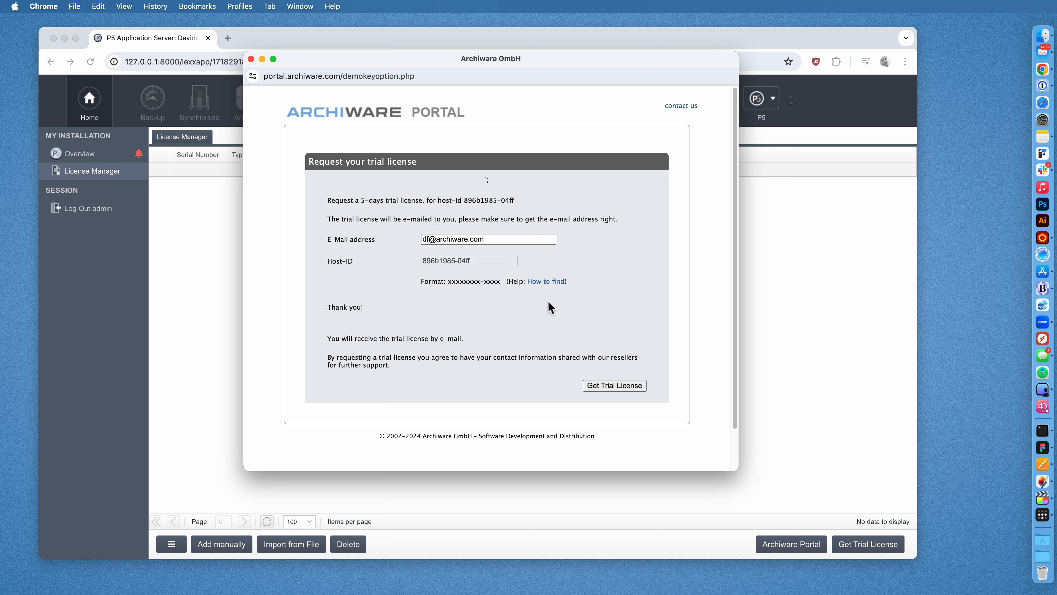
left_click(609, 385)
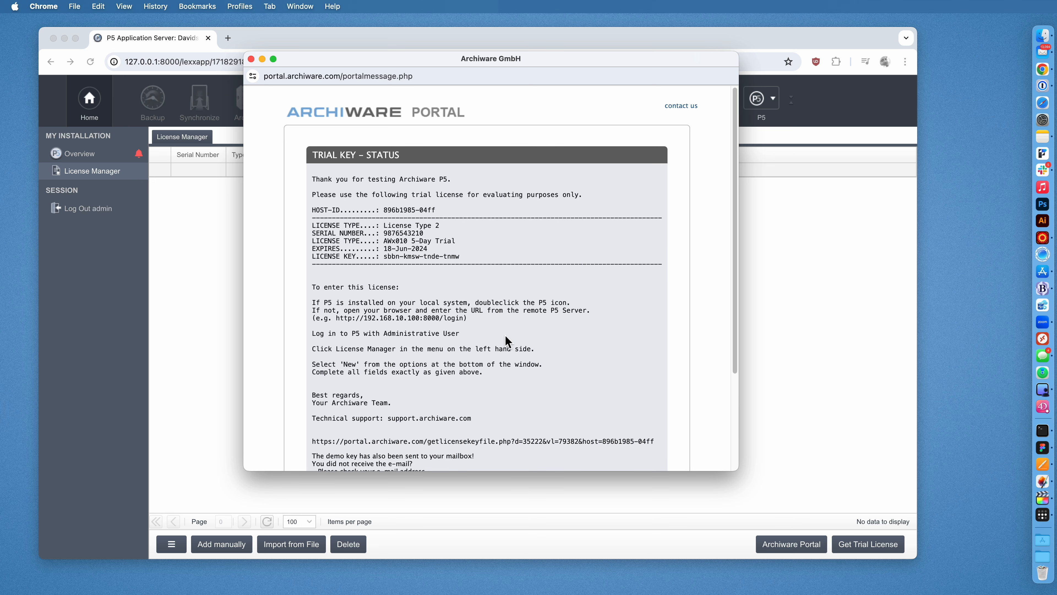
Review the AWx010 5-Day Trial's host-id, 18-Jun-2024 expiry and license key.
scroll(505, 336, "down", 1)
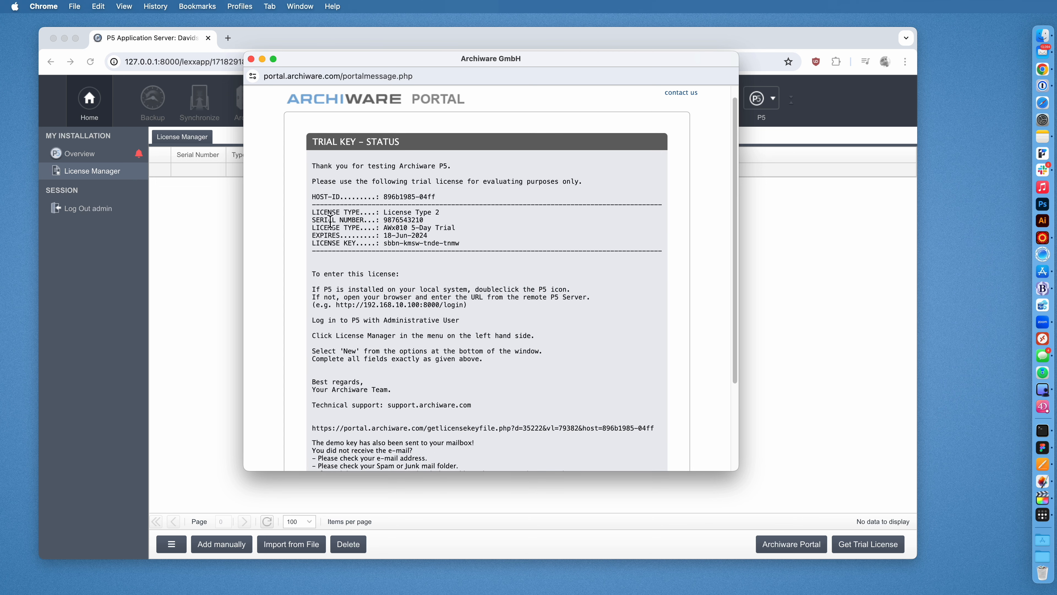
left_click_drag(312, 195, 314, 207)
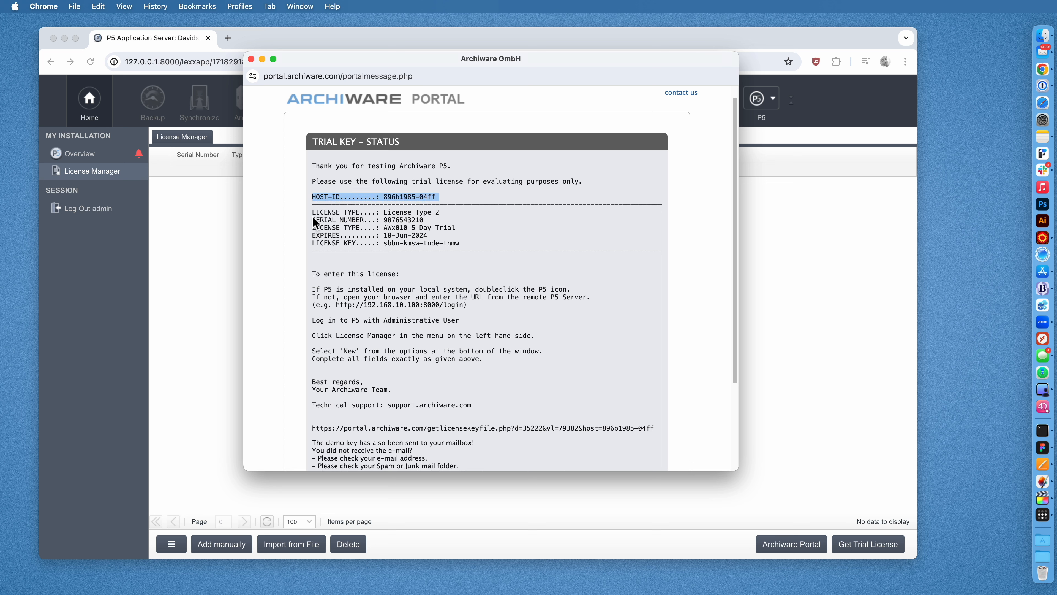
left_click(313, 232)
left_click_drag(313, 228, 456, 239)
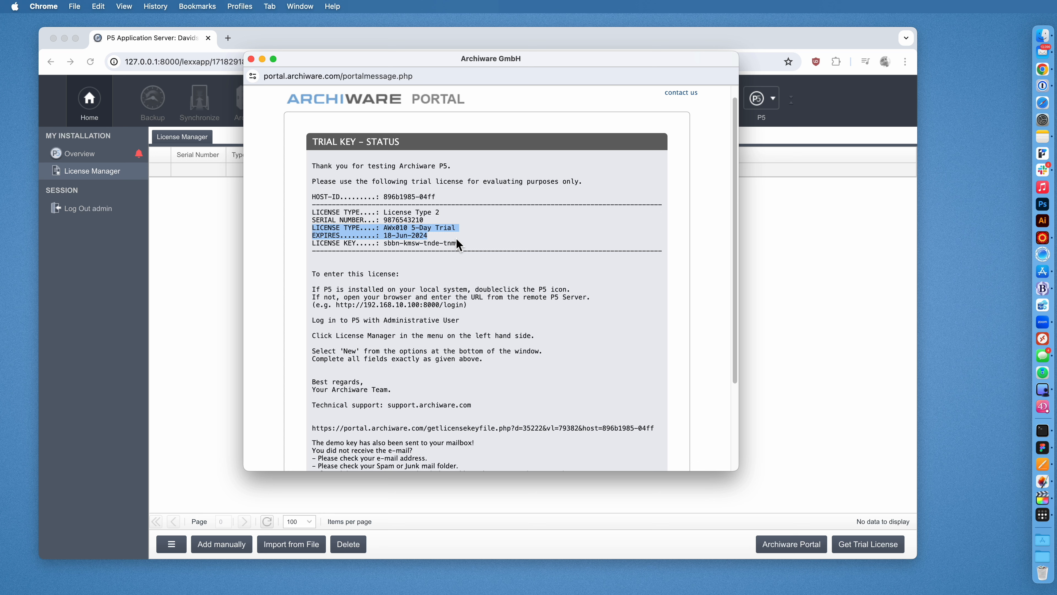
left_click_drag(383, 243, 465, 246)
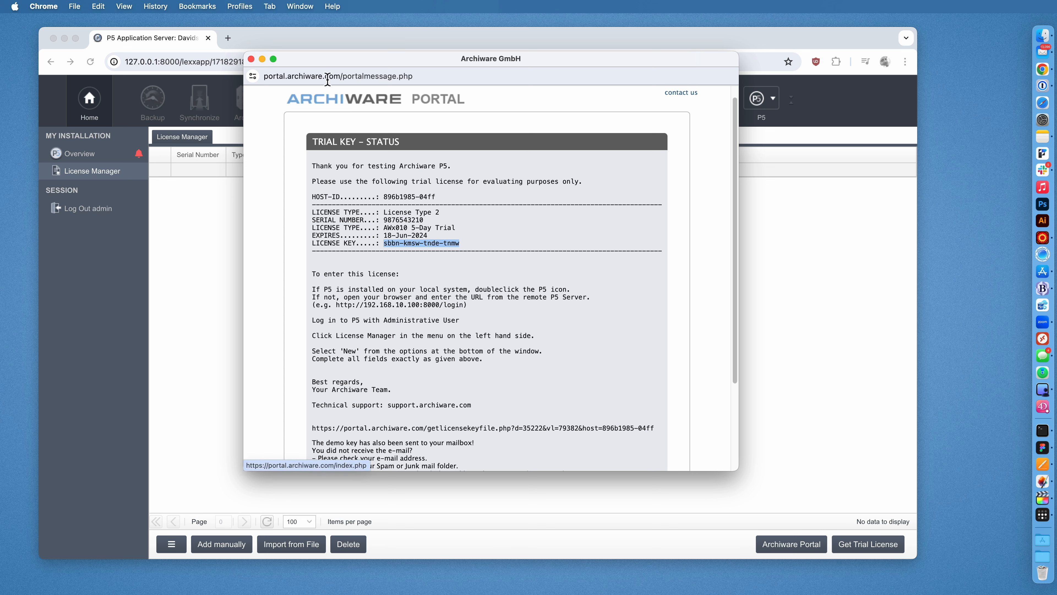
left_click_drag(308, 58, 568, 103)
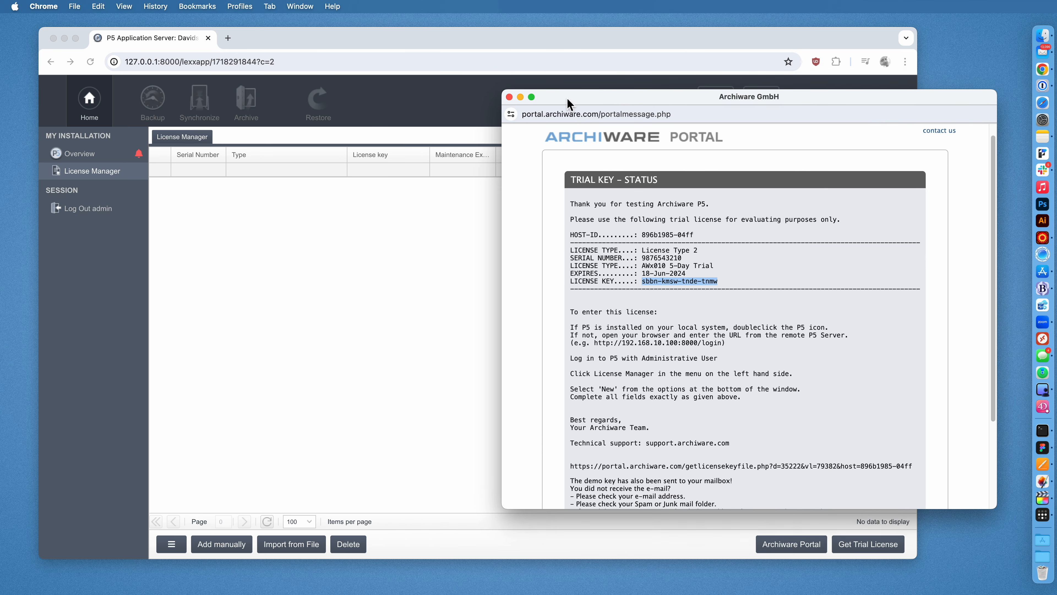
Start adding a license by hand and pick the AWx010 - 5-Day Trial product.
left_click(459, 223)
left_click(229, 543)
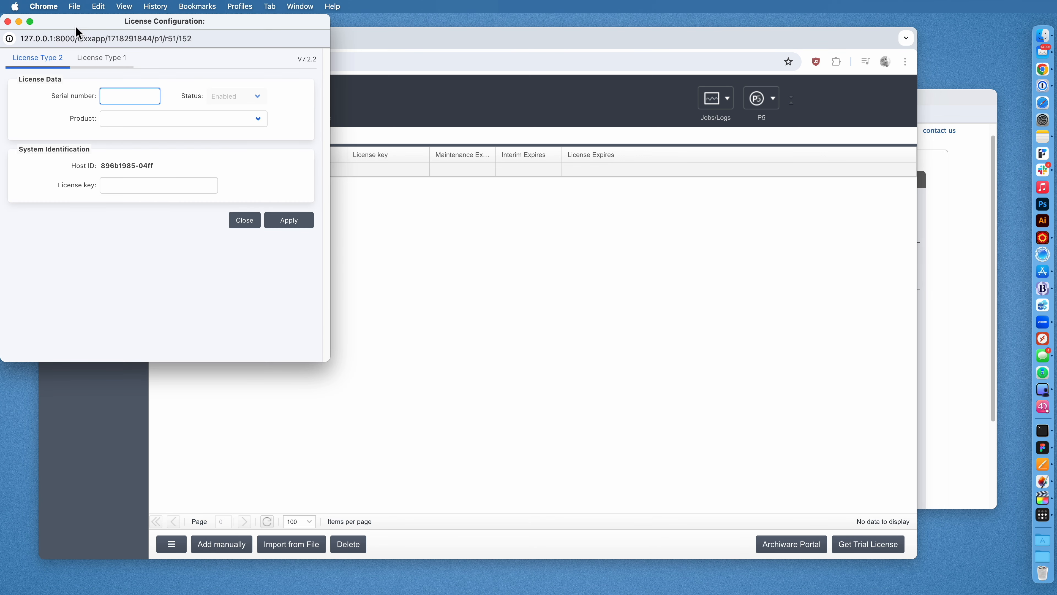
left_click_drag(76, 31, 304, 74)
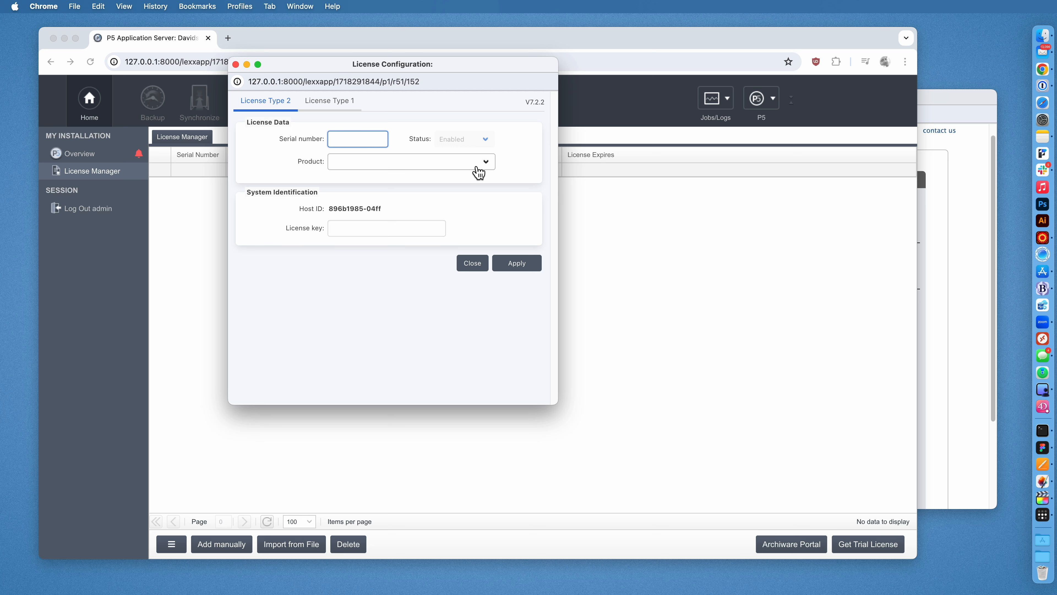
left_click(478, 172)
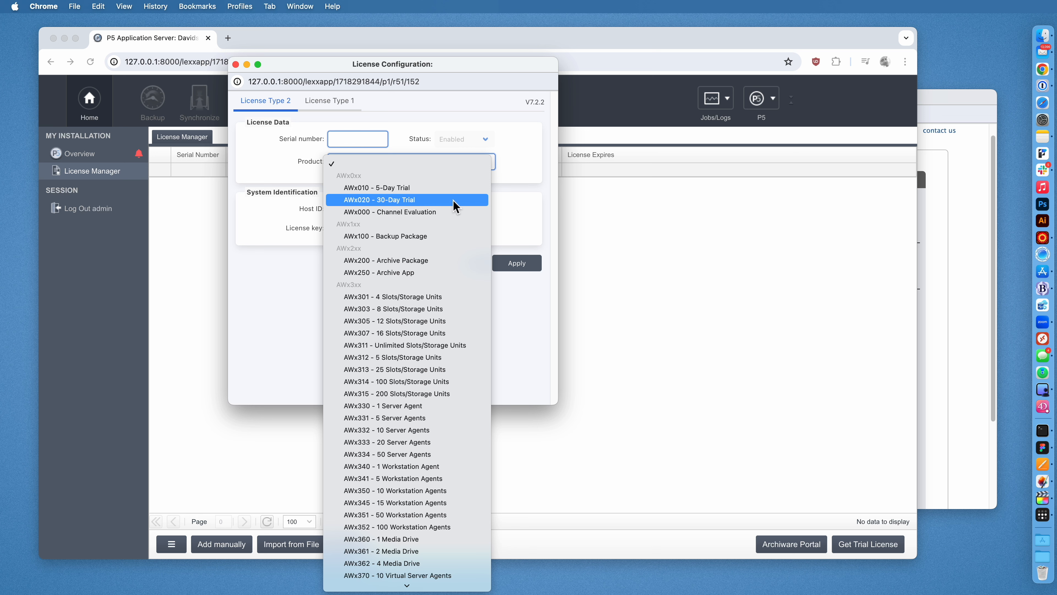
left_click(449, 189)
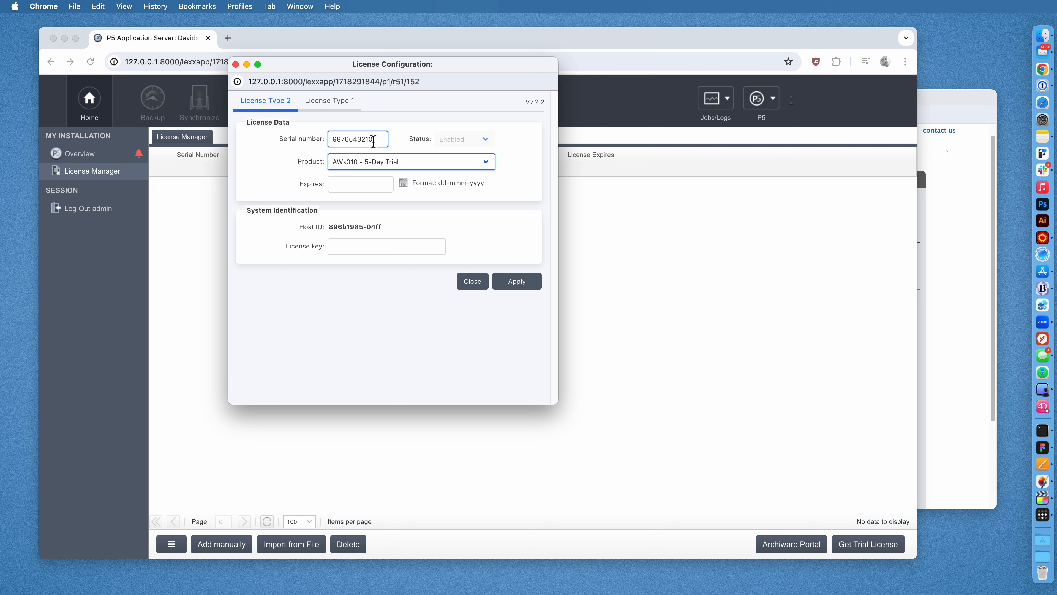
Select the trial serial number in the portal message and return to the license form.
left_click(932, 98)
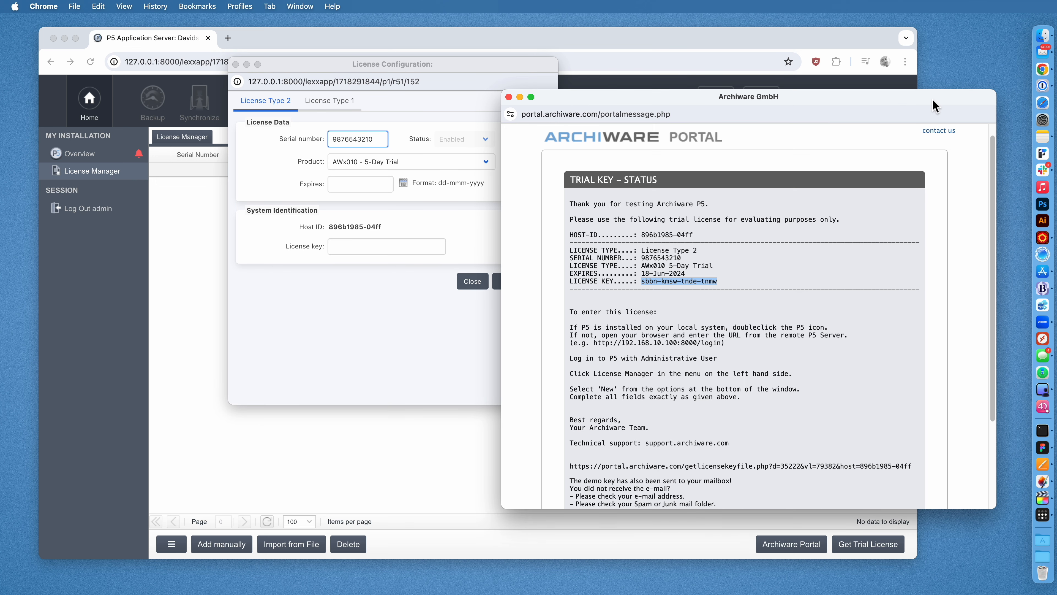
double_click(654, 258)
key("super+c")
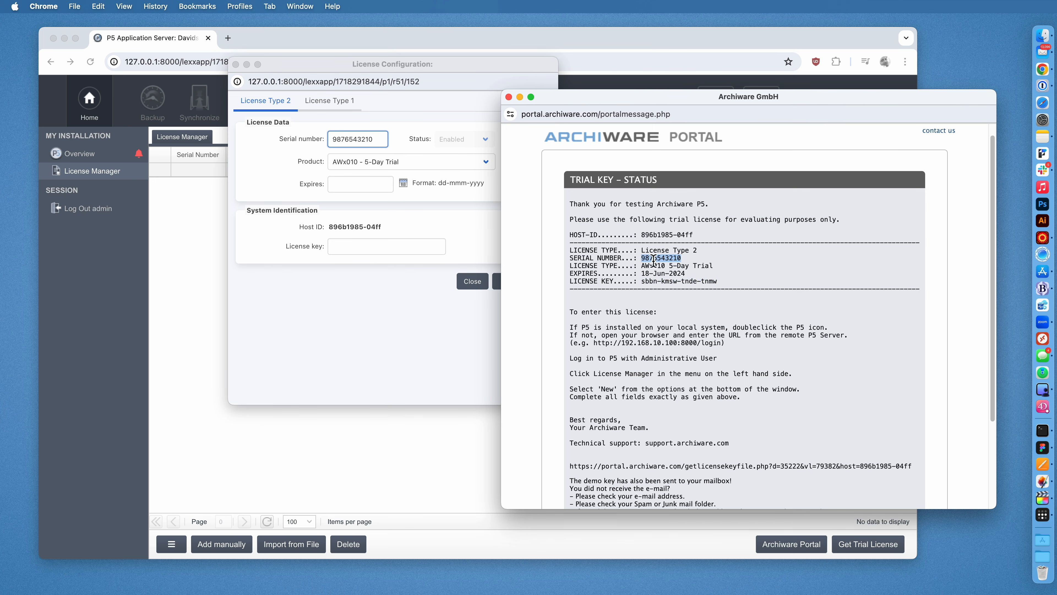
left_click(274, 173)
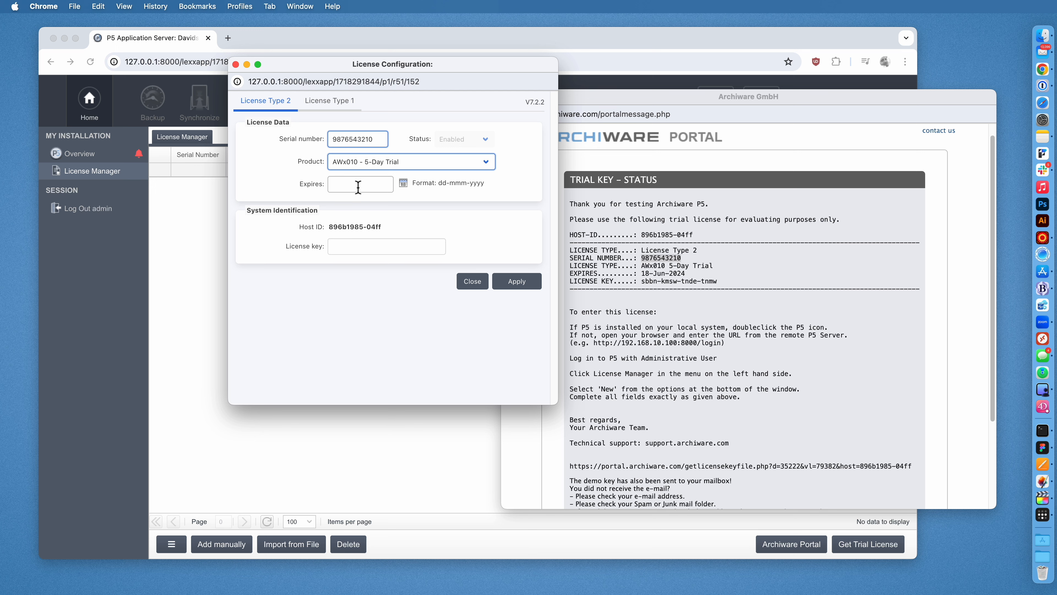
left_click(366, 246)
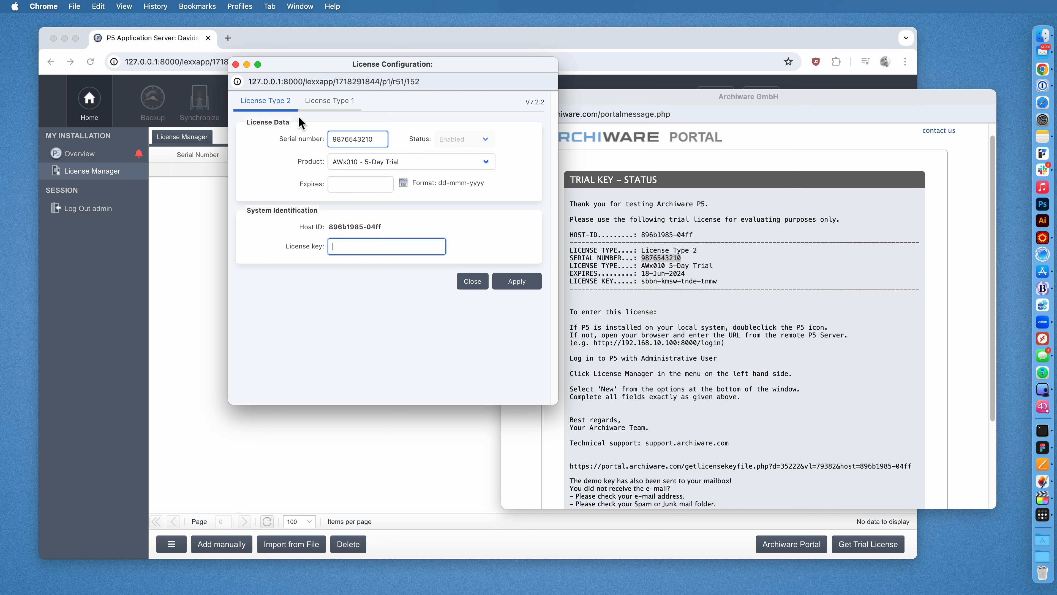
Switch the product between AWx100 - Backup Package and AWx010 - 5-Day Trial, checking the expiry picker.
left_click(364, 166)
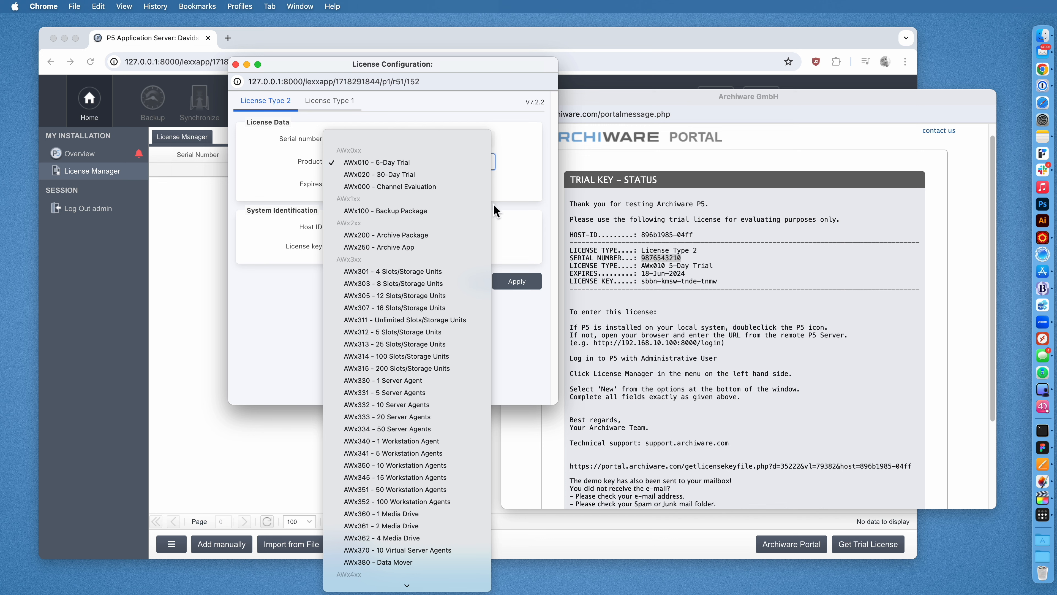
left_click(439, 211)
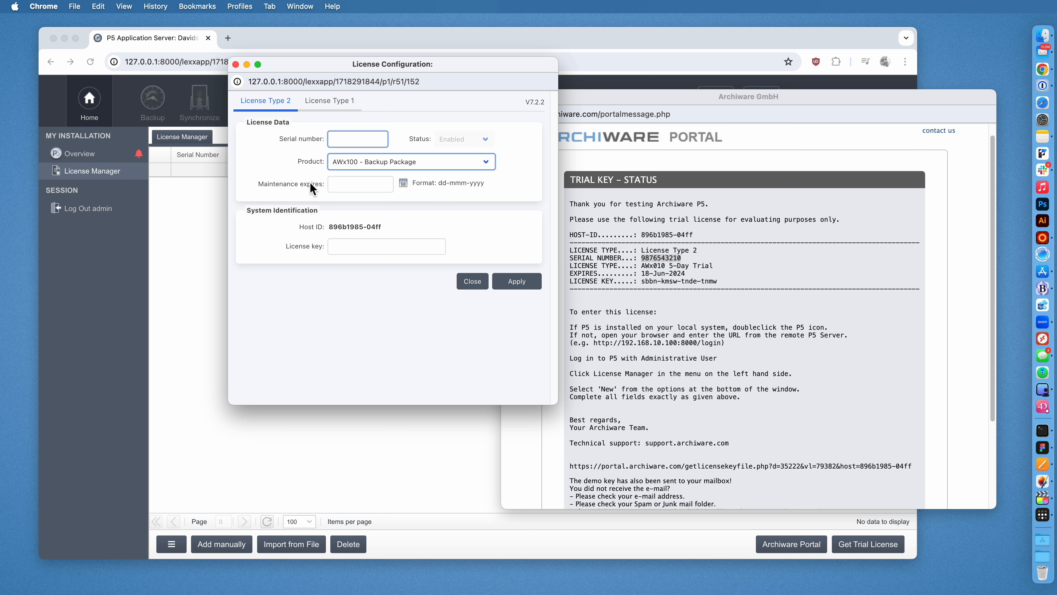
left_click(347, 185)
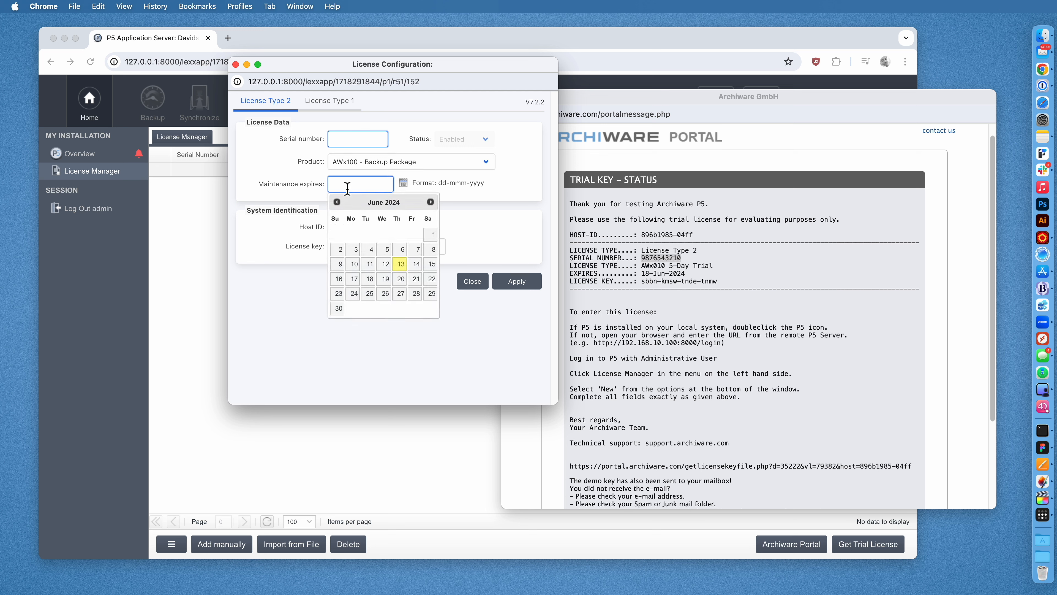
left_click(291, 182)
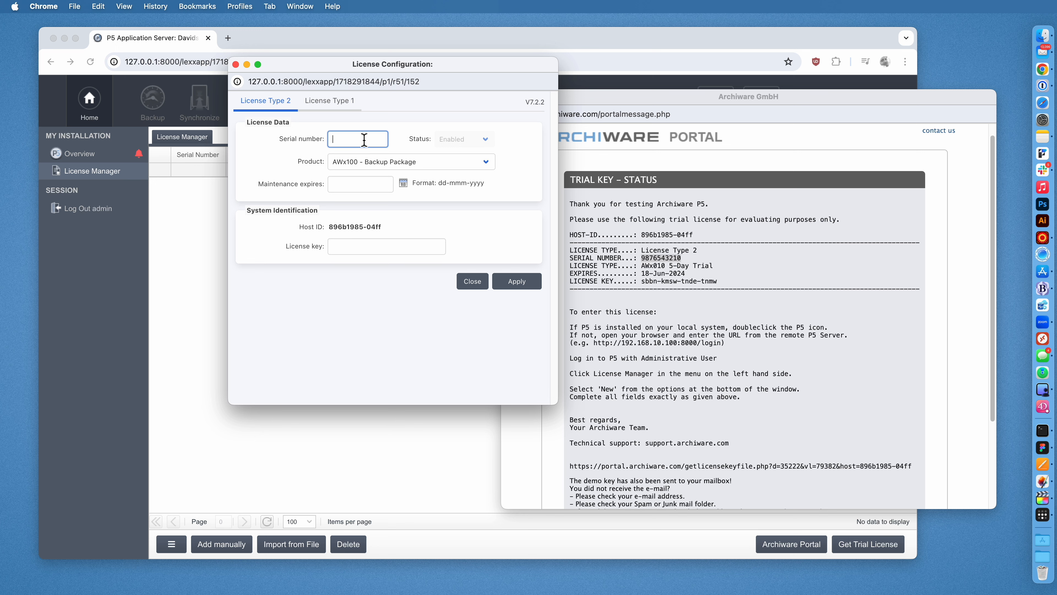
left_click(362, 246)
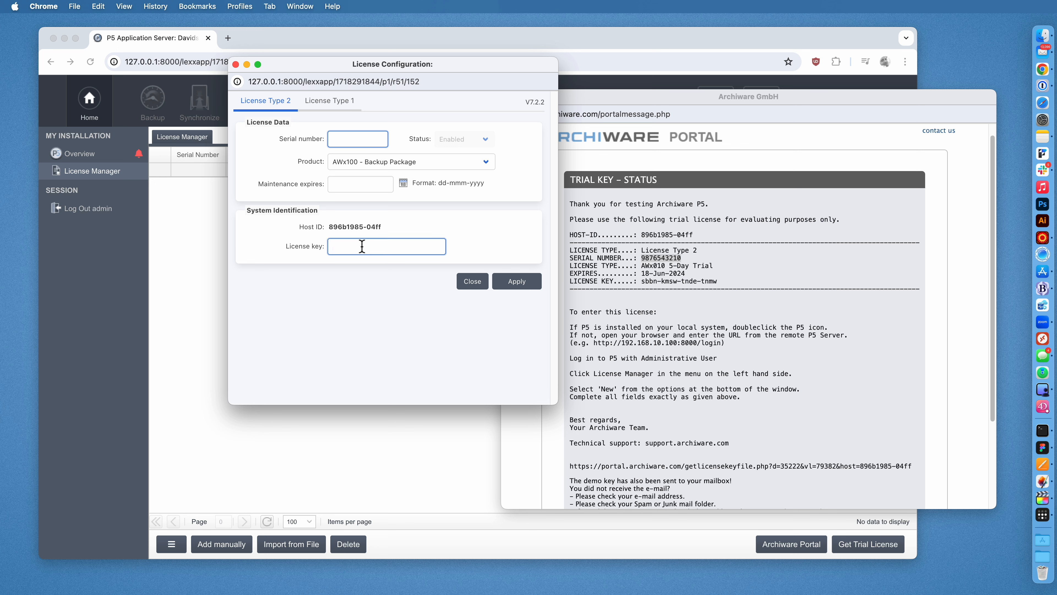
left_click(372, 161)
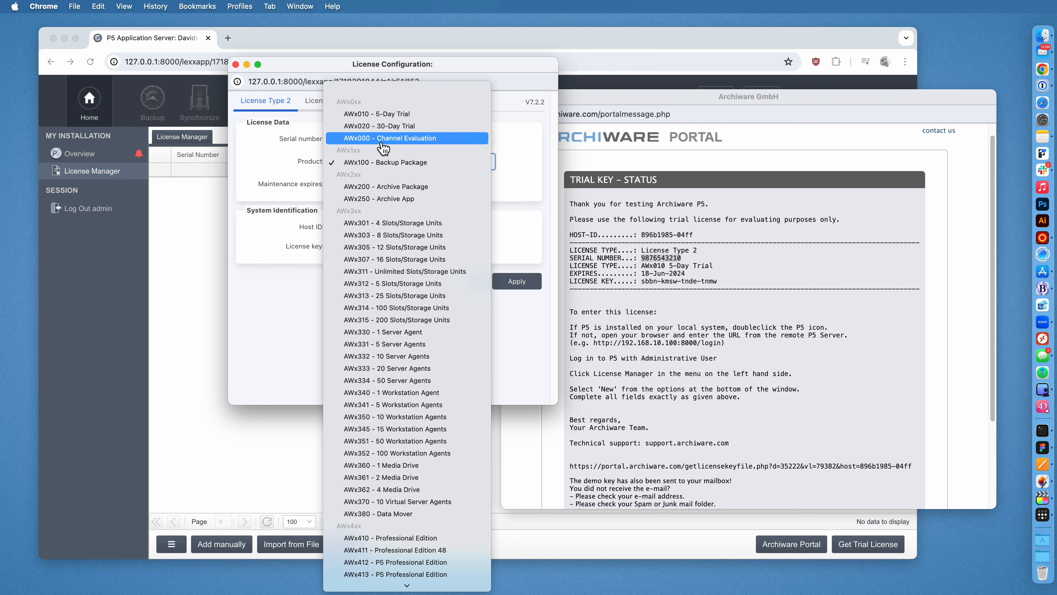
left_click(370, 117)
left_click(366, 183)
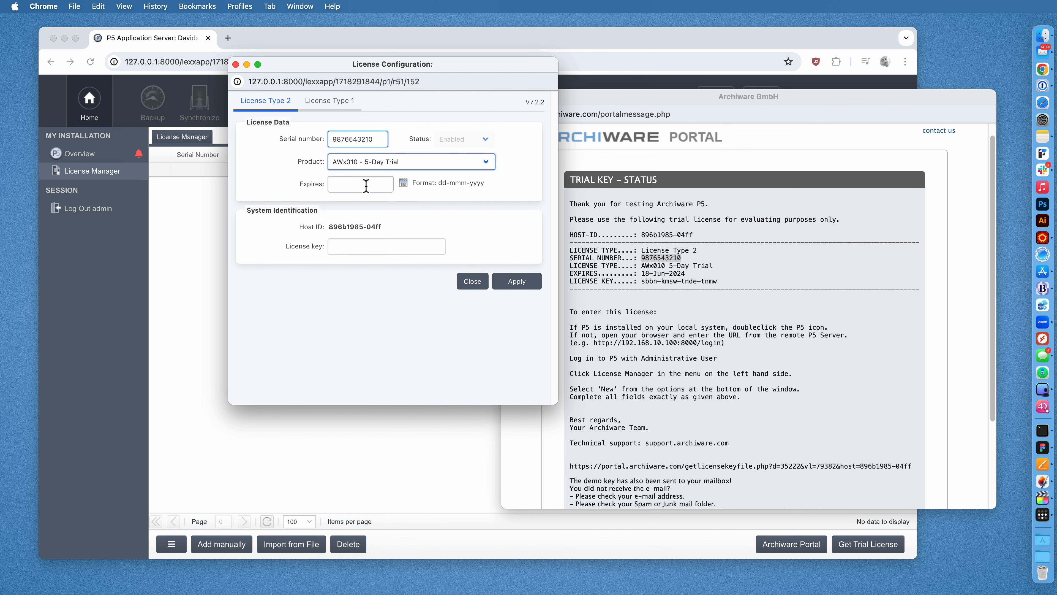
left_click(404, 162)
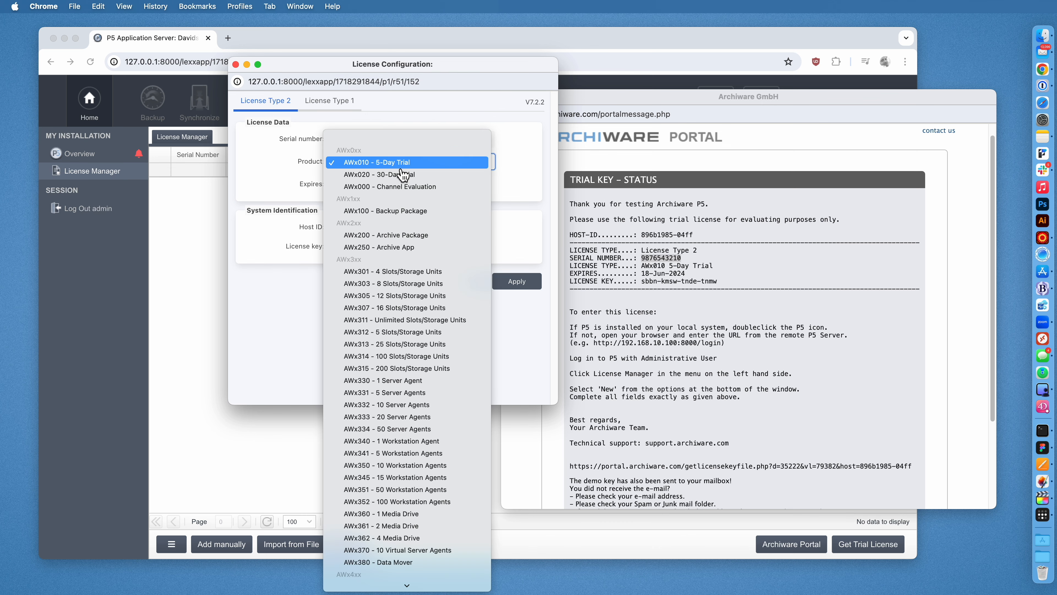
left_click(402, 213)
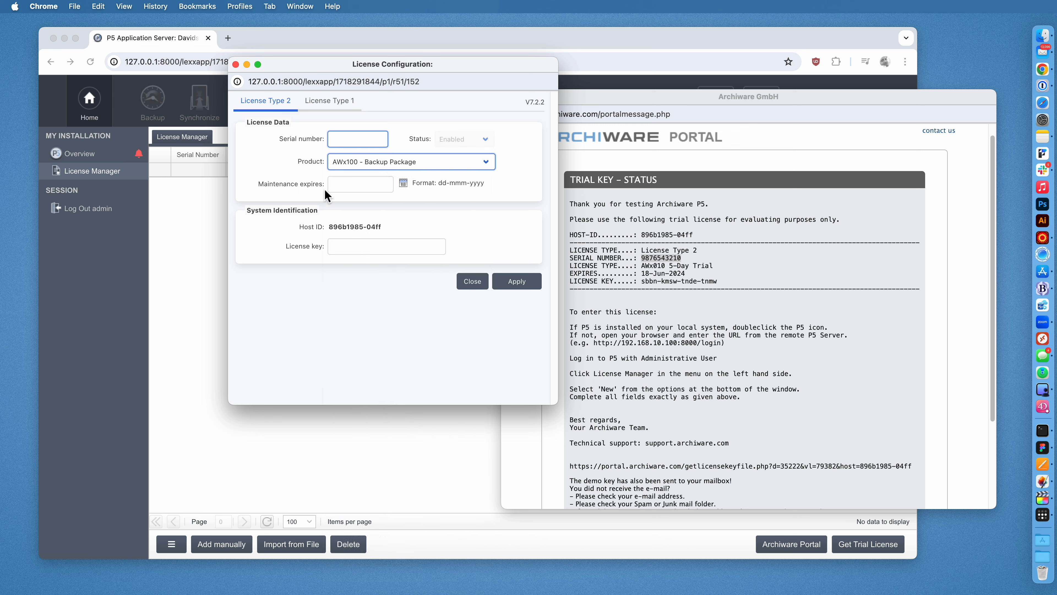
left_click(365, 184)
left_click(278, 189)
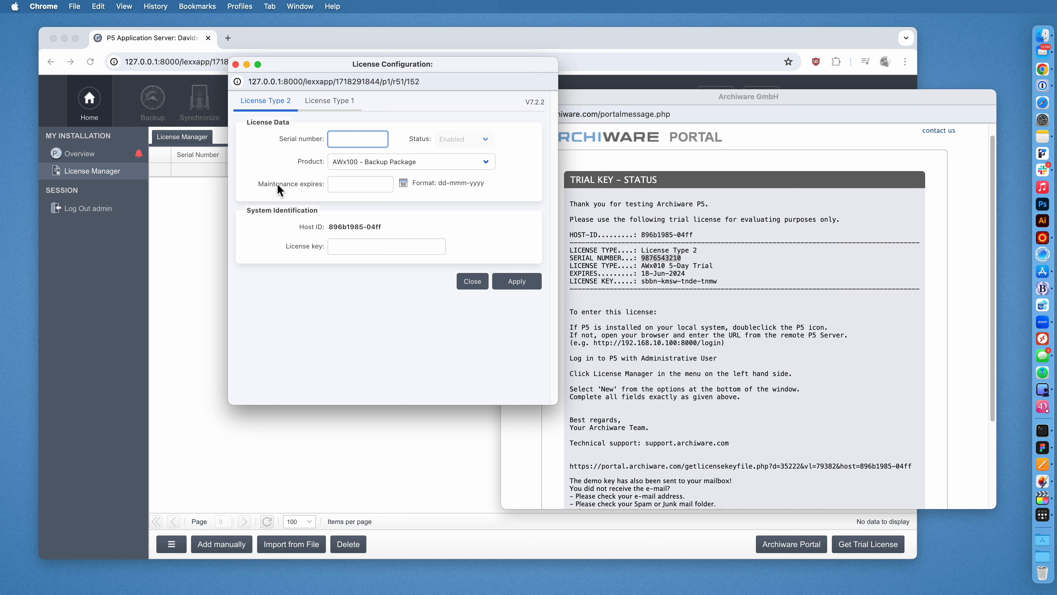
Paste the serial, choose AWx010 - 5-Day Trial and set the expiry to 18-Jun-2024.
key("super+v")
left_click(366, 166)
left_click(361, 123)
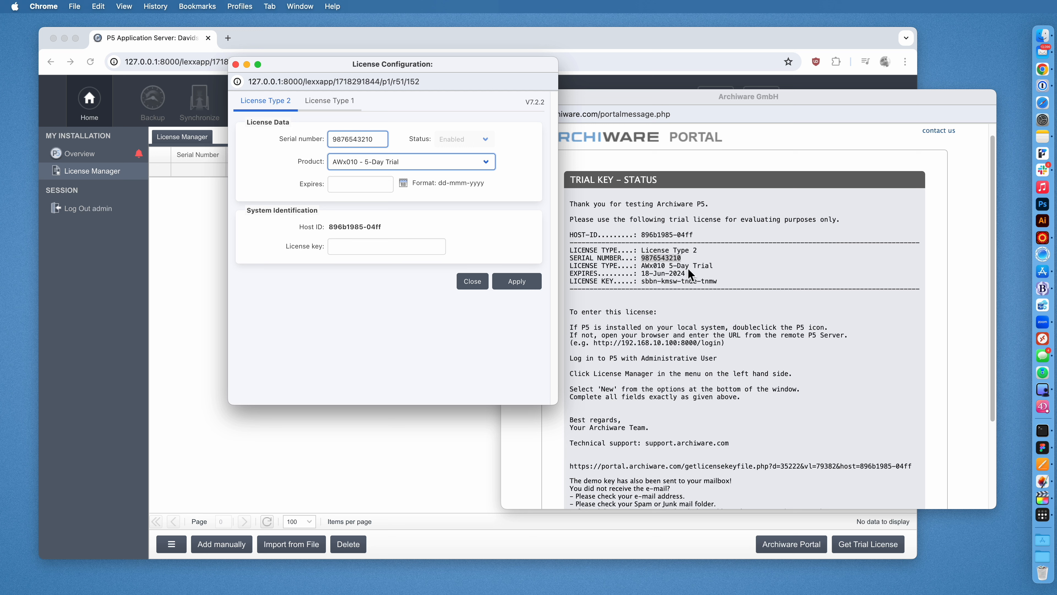
left_click(402, 181)
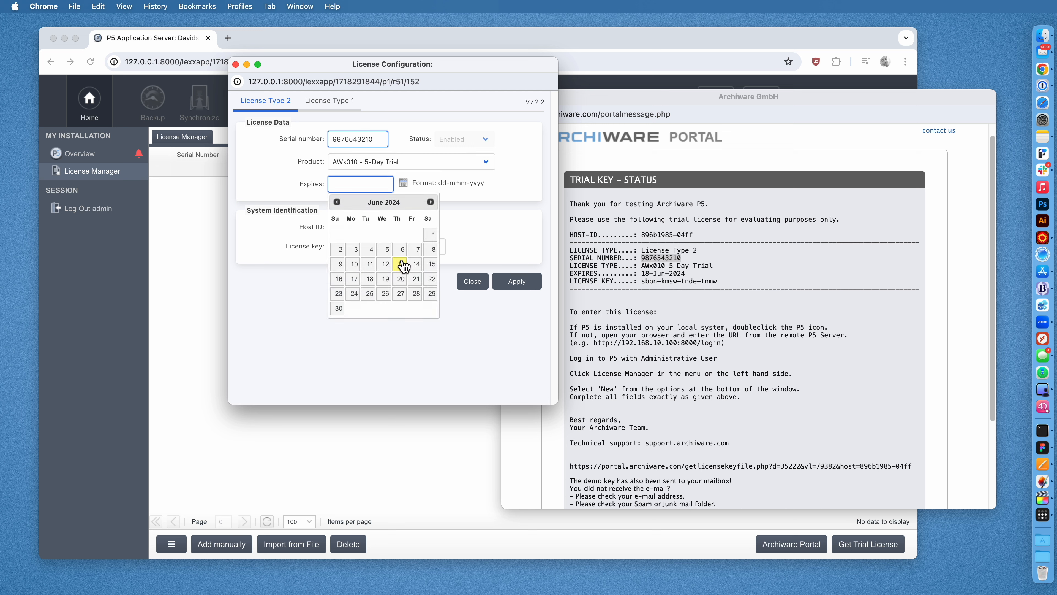
left_click(370, 280)
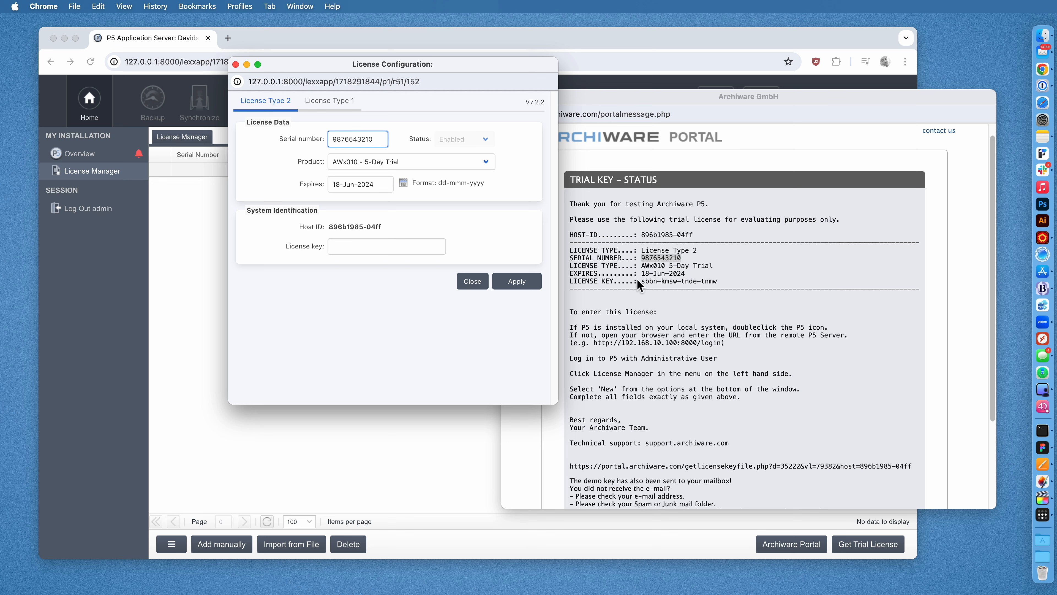
Copy the license key from the portal message into the License key field.
left_click(660, 276)
left_click_drag(641, 281, 707, 286)
key("super+c")
left_click(395, 252)
left_click(395, 249)
key("super+v")
Apply the trial license, close License Configuration and close the portal window.
left_click(511, 286)
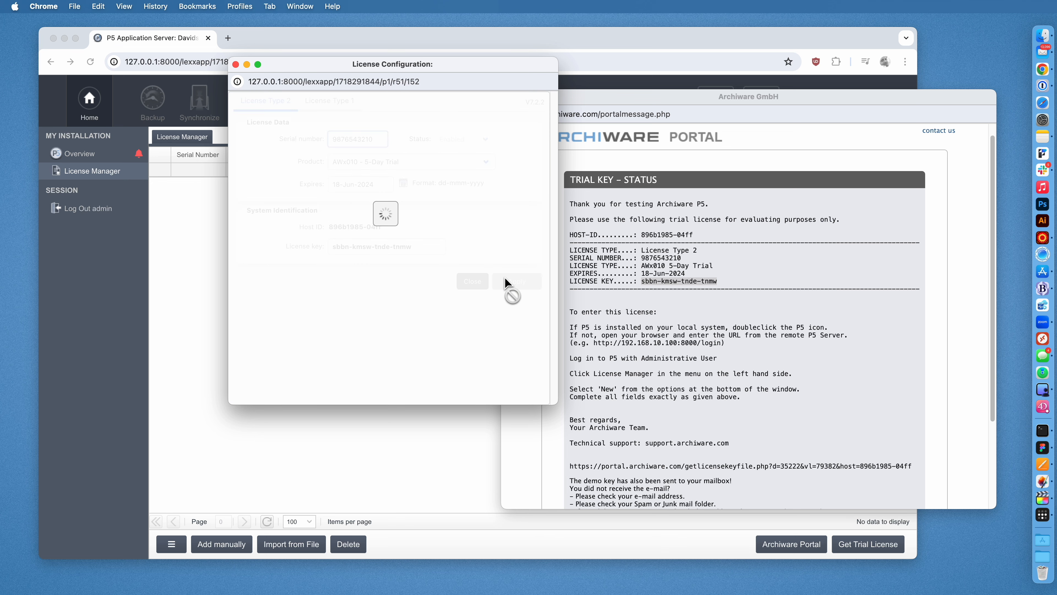
left_click(471, 286)
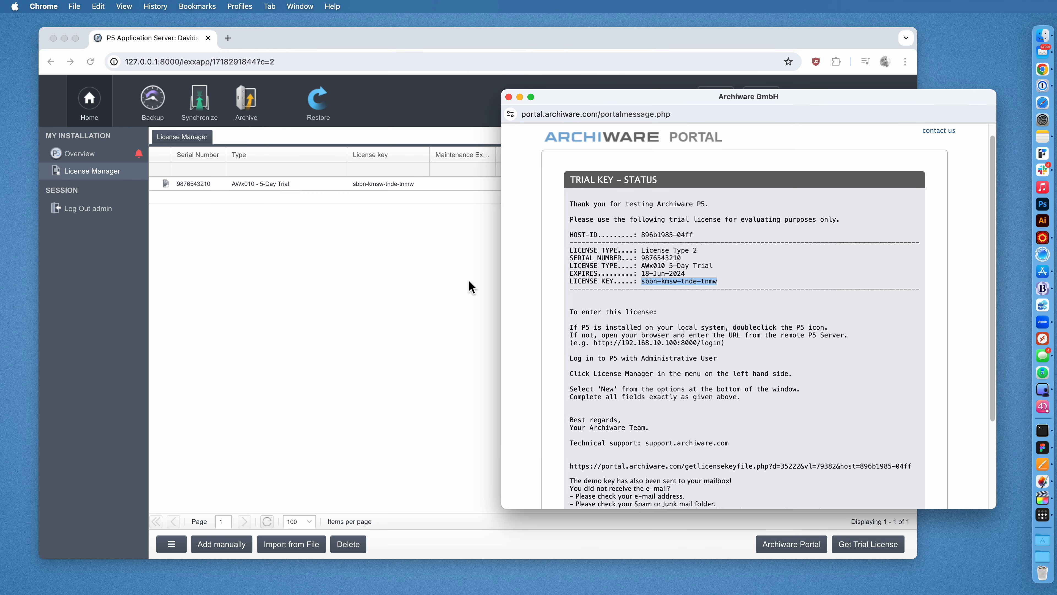
left_click(509, 97)
left_click(286, 185)
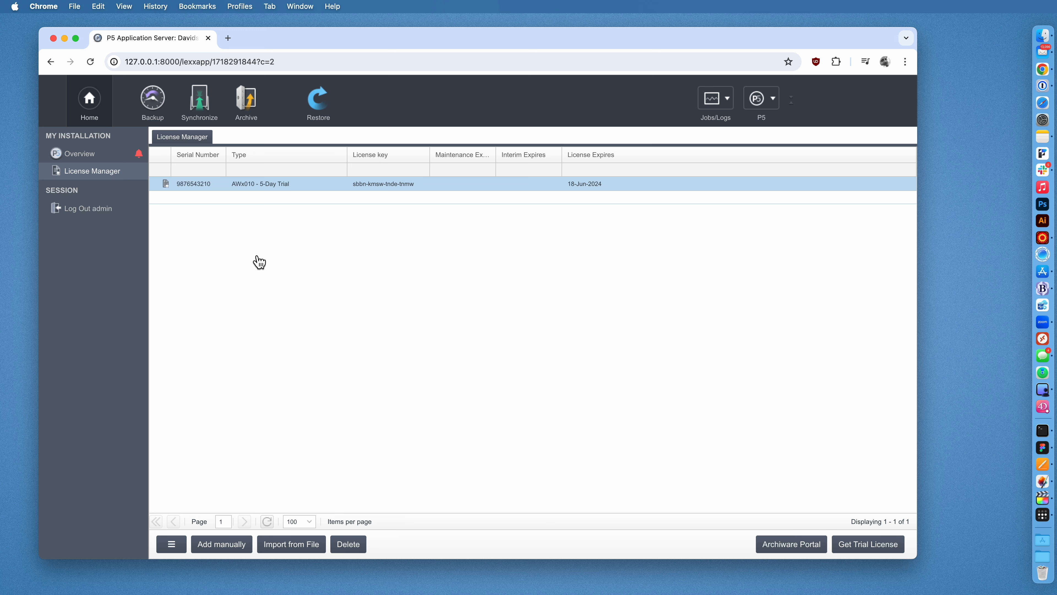
left_click(150, 104)
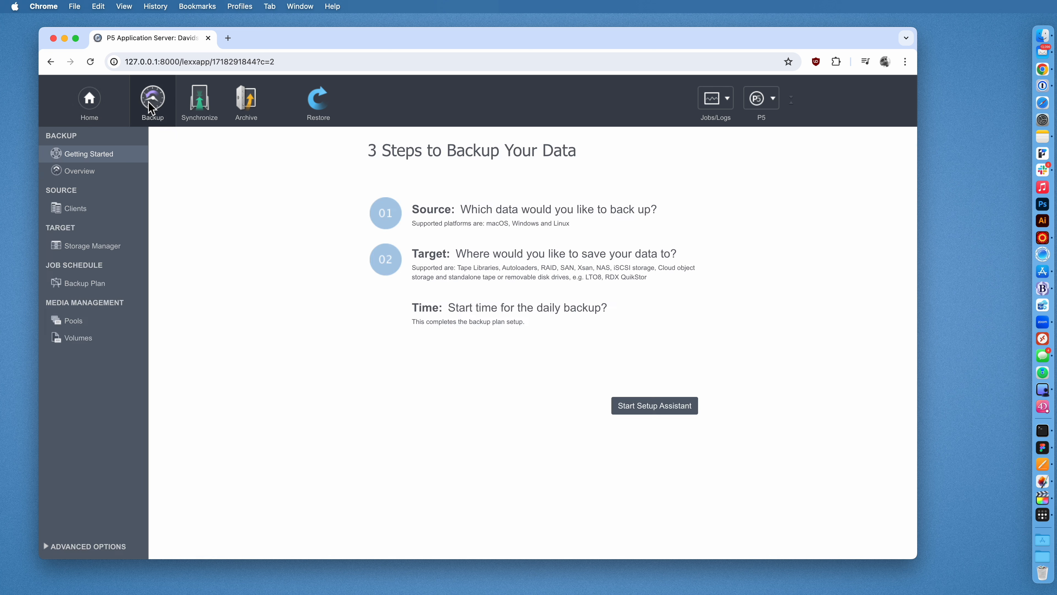
left_click(244, 103)
left_click(210, 107)
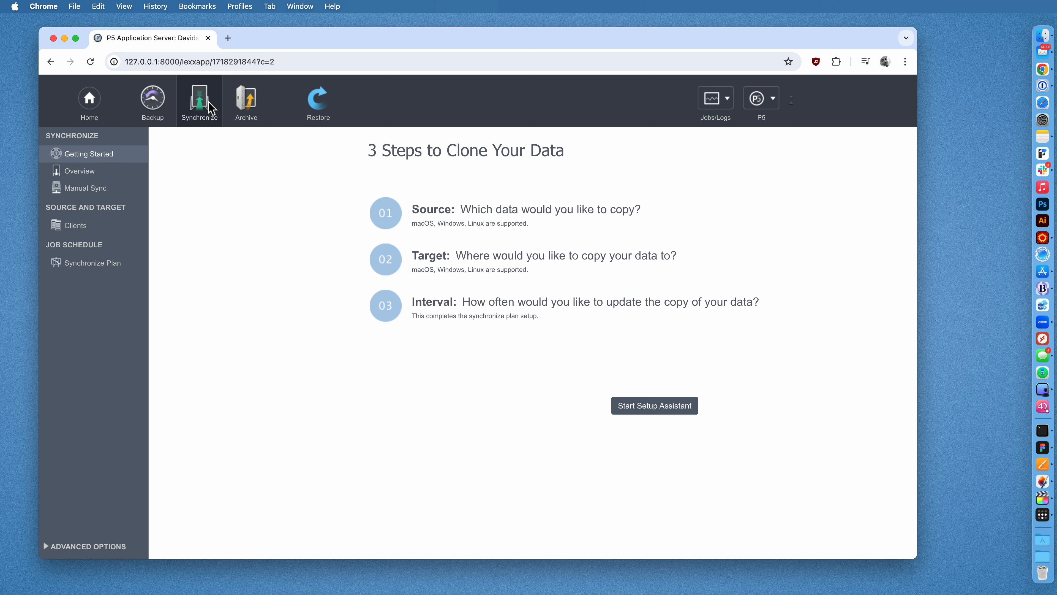
left_click(145, 96)
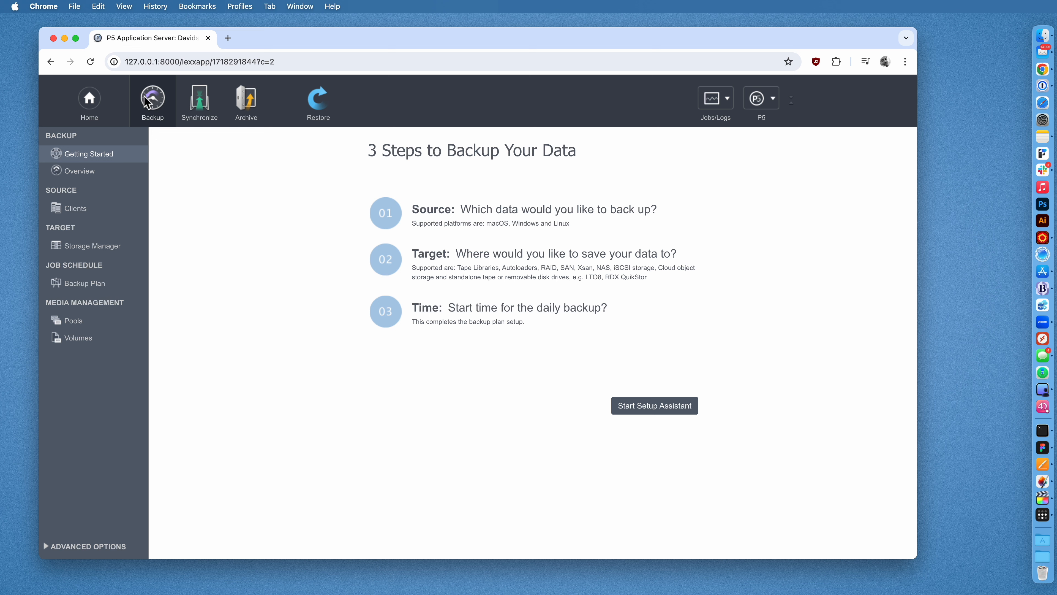
left_click(246, 109)
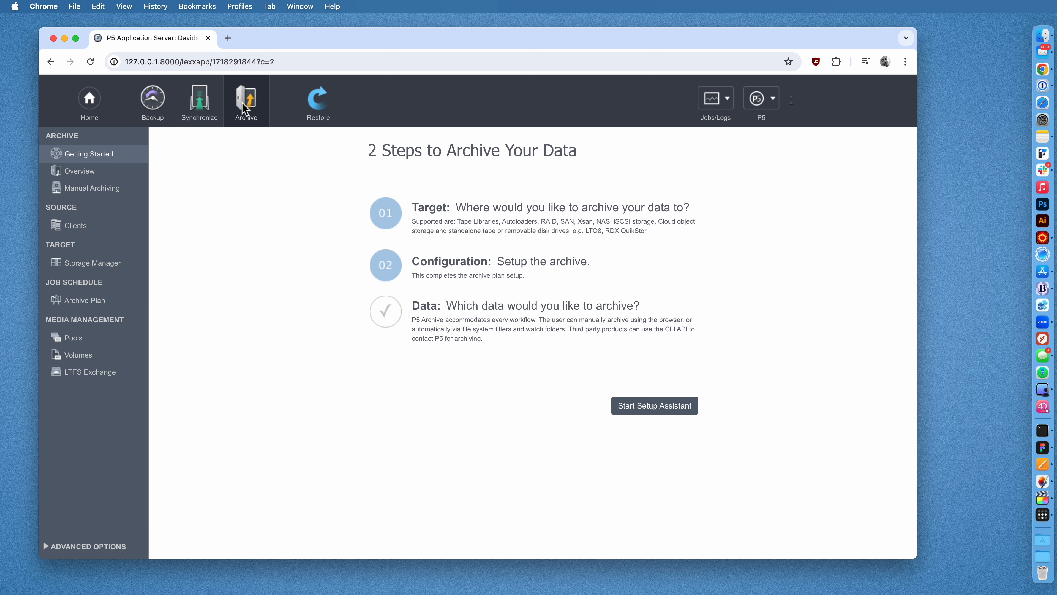
left_click(91, 100)
left_click(105, 176)
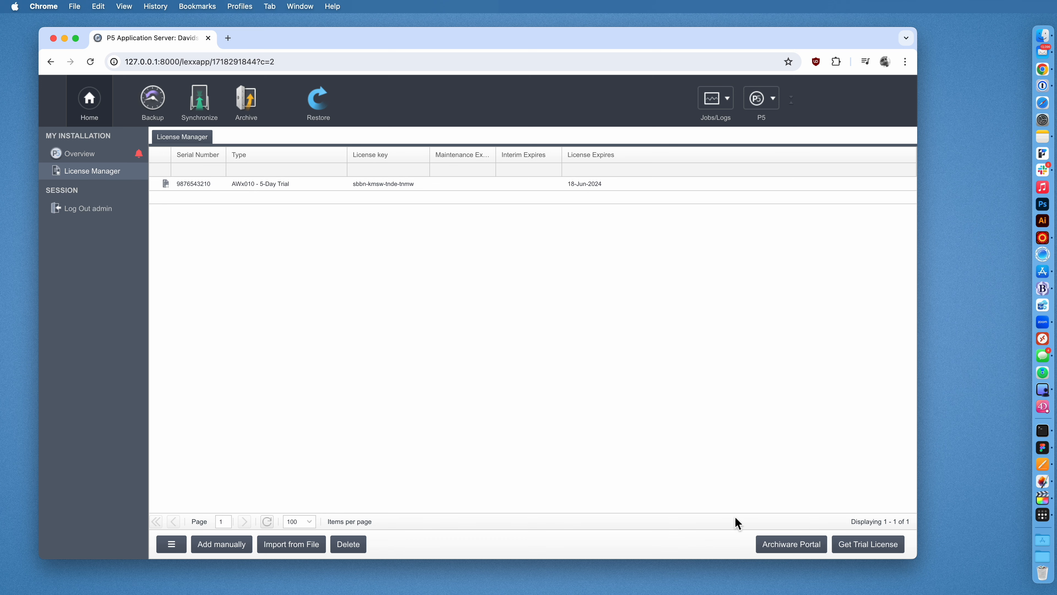
Start another trial key request through the Archiware Portal and move its window aside.
left_click(866, 546)
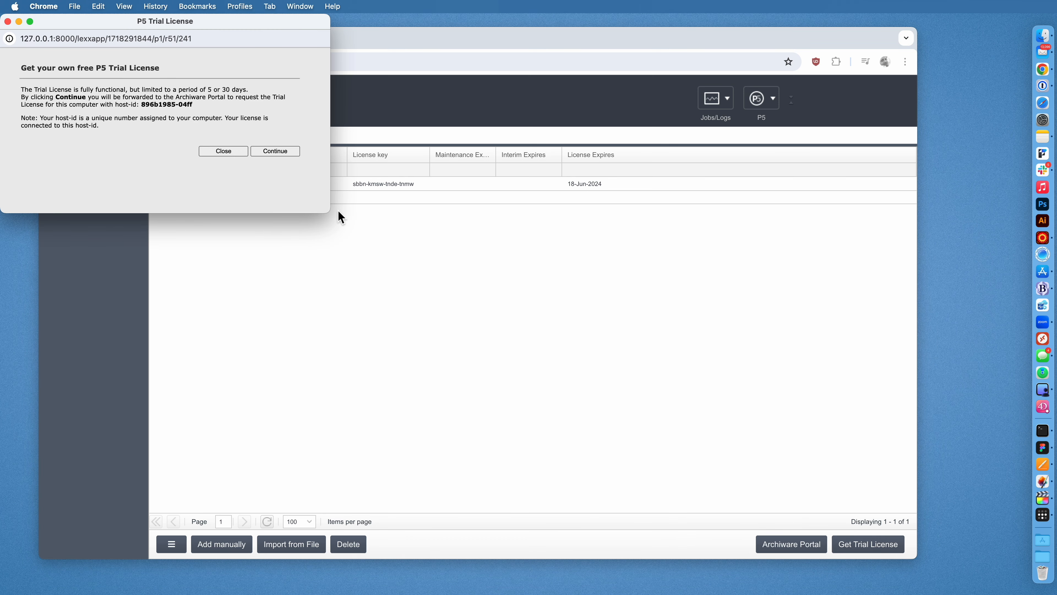
left_click(278, 153)
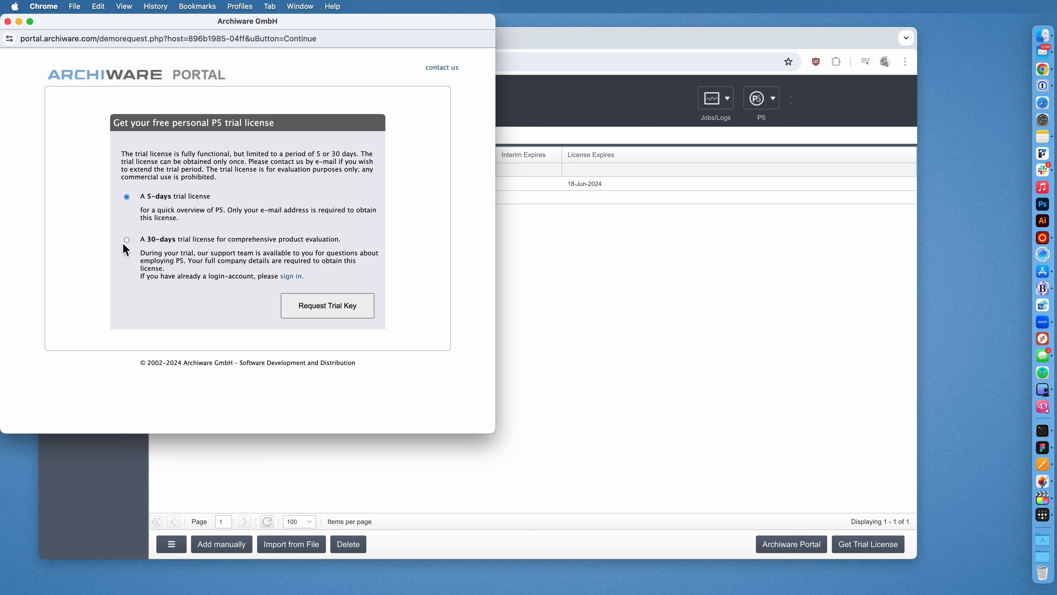
left_click(335, 311)
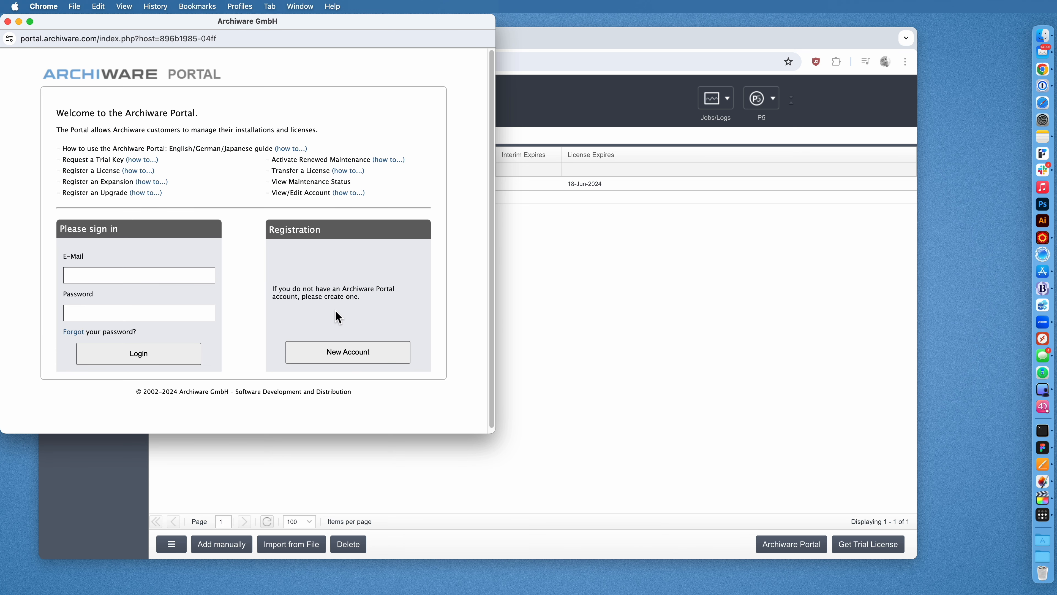
left_click_drag(110, 27, 472, 60)
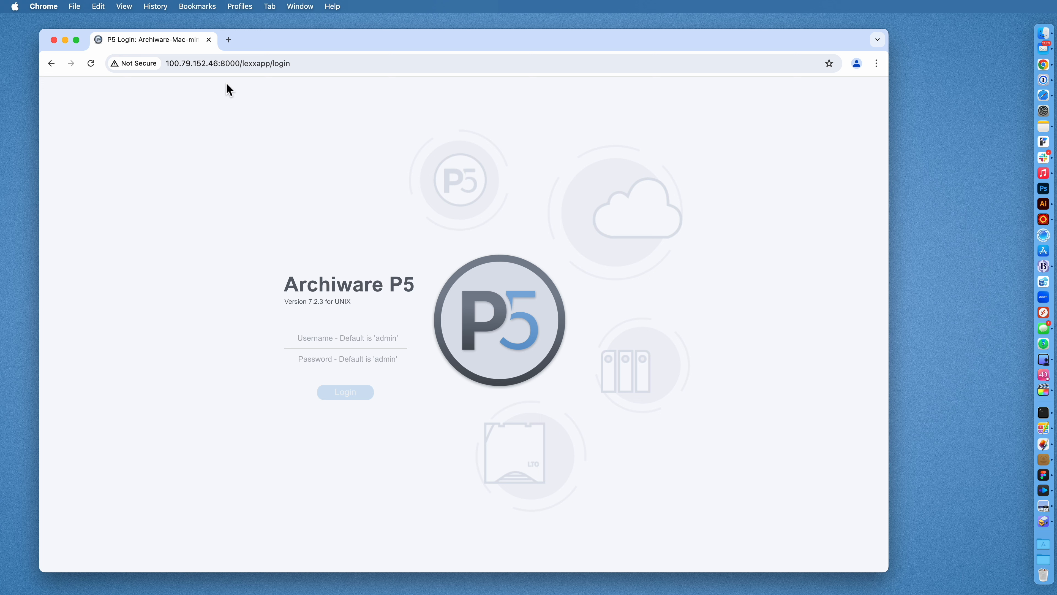
left_click(212, 63)
key("Left")
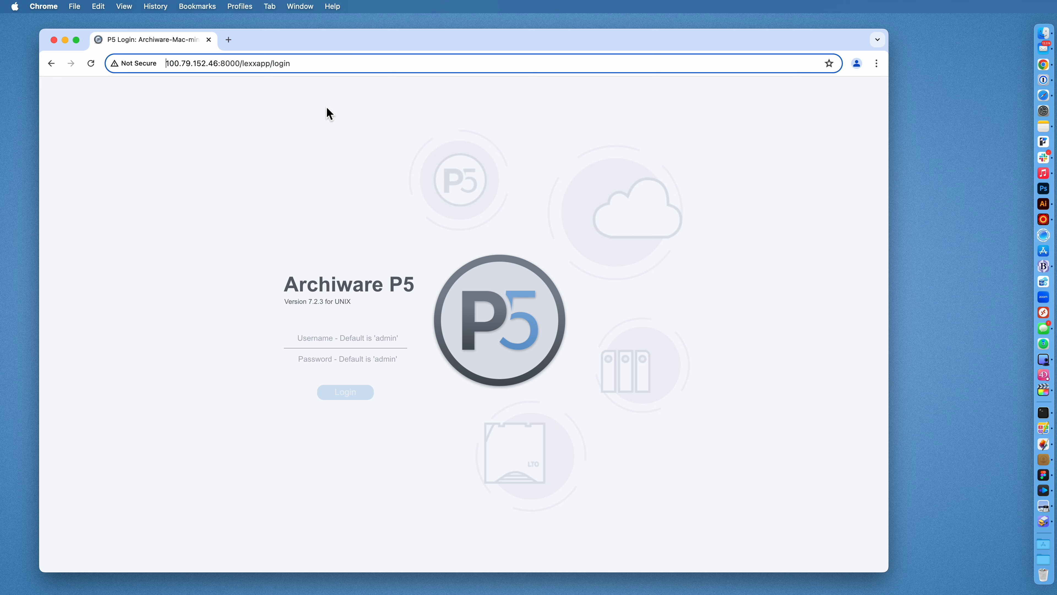
type("http://")
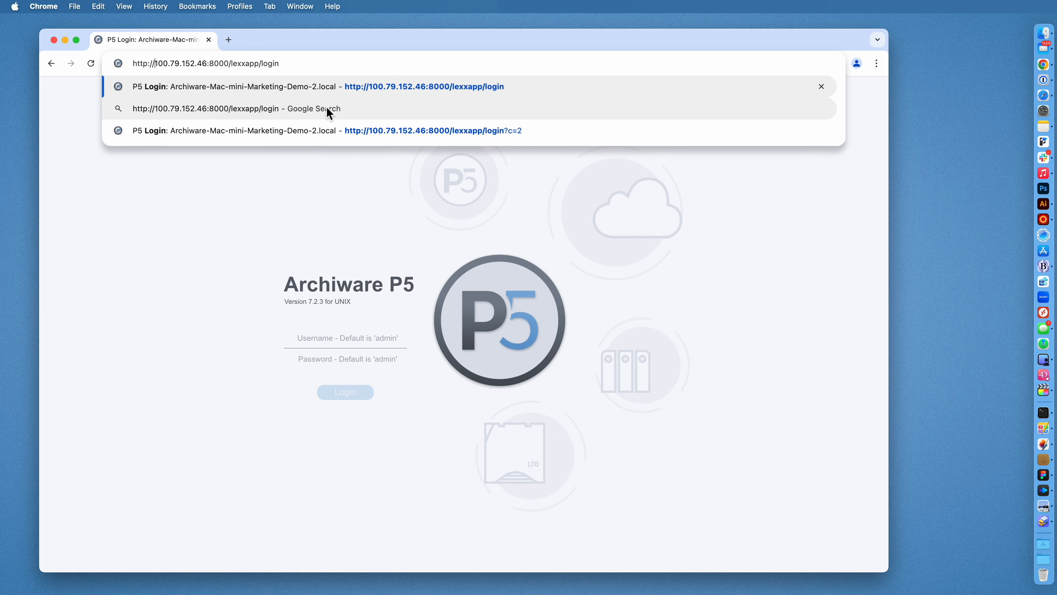
key("shift+super+Right")
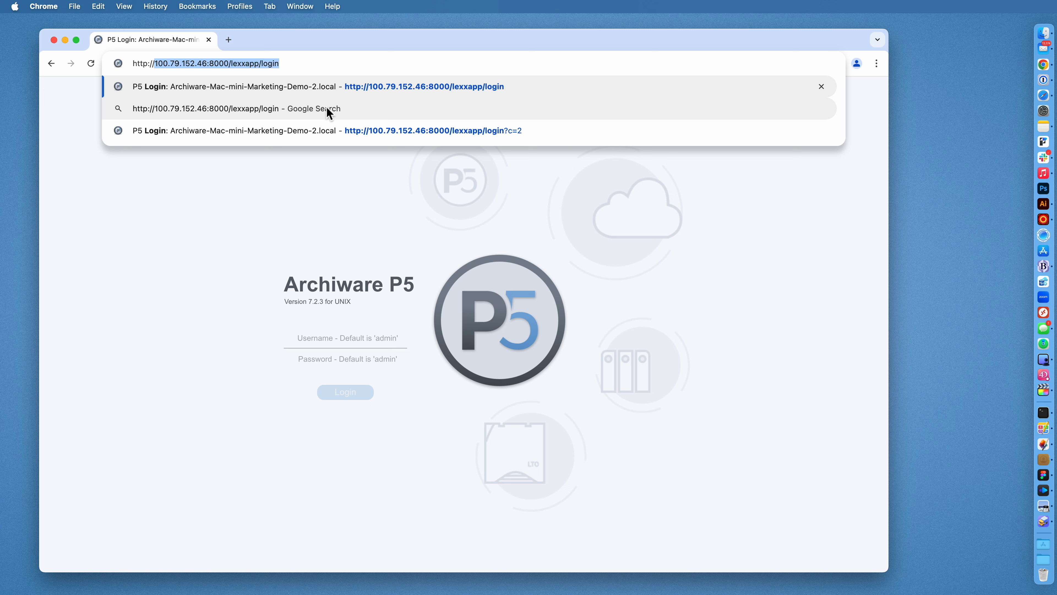
key("Left")
key("shift+alt+Right")
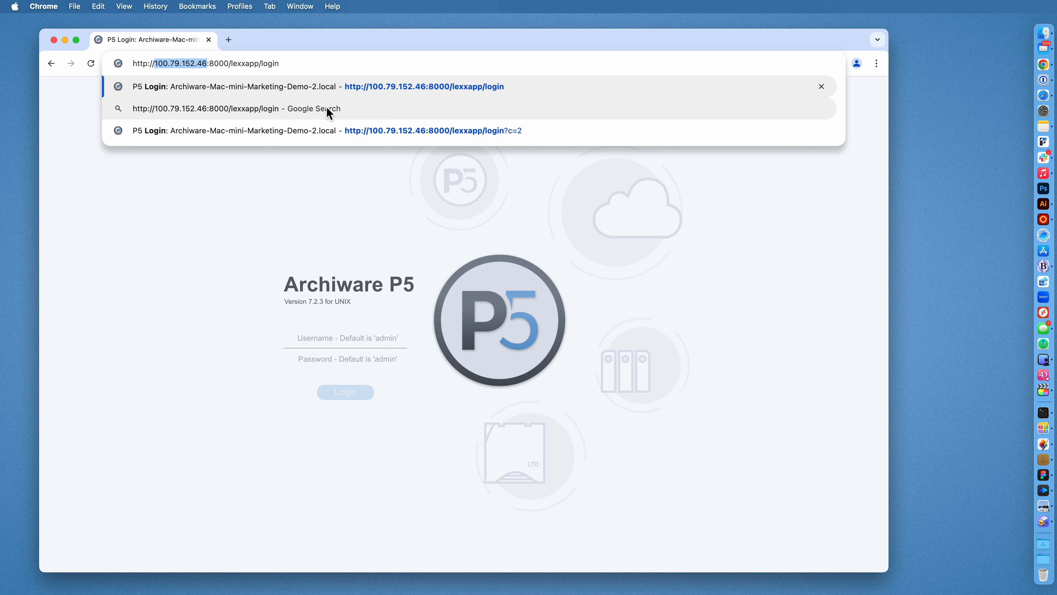
key("Right")
key("Right")
key("shift+alt+Right")
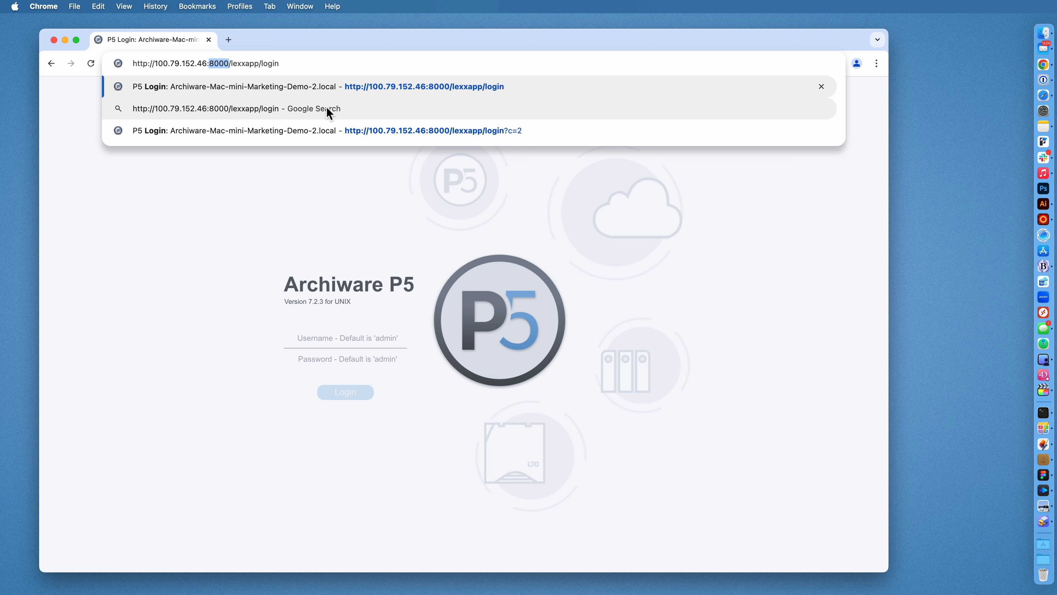
key("Right")
key("alt+shift+Right")
key("alt+shift+Right")
key("BackSpace")
type("logi")
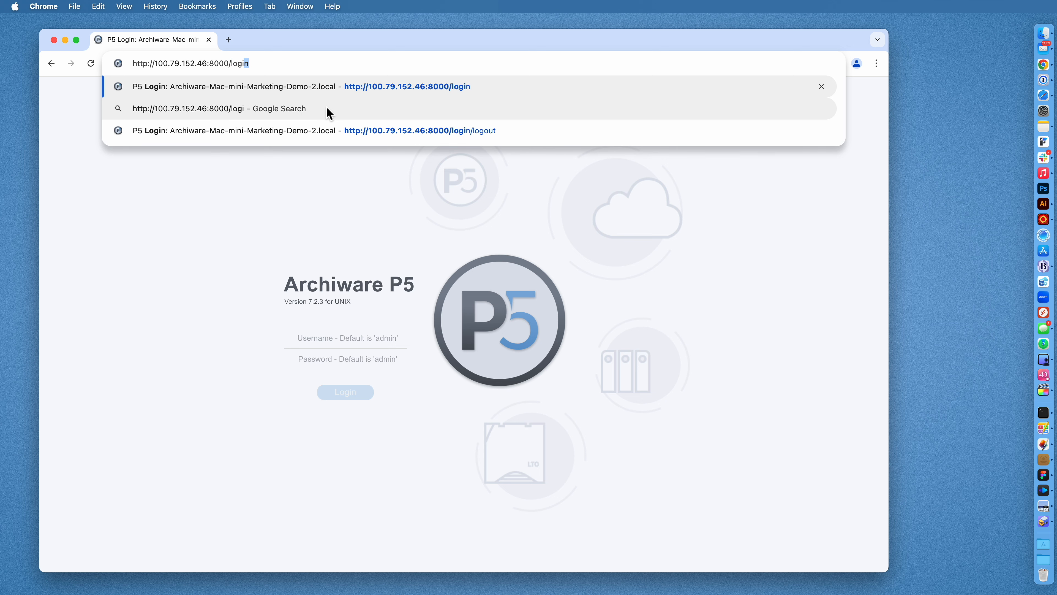
key("Return")
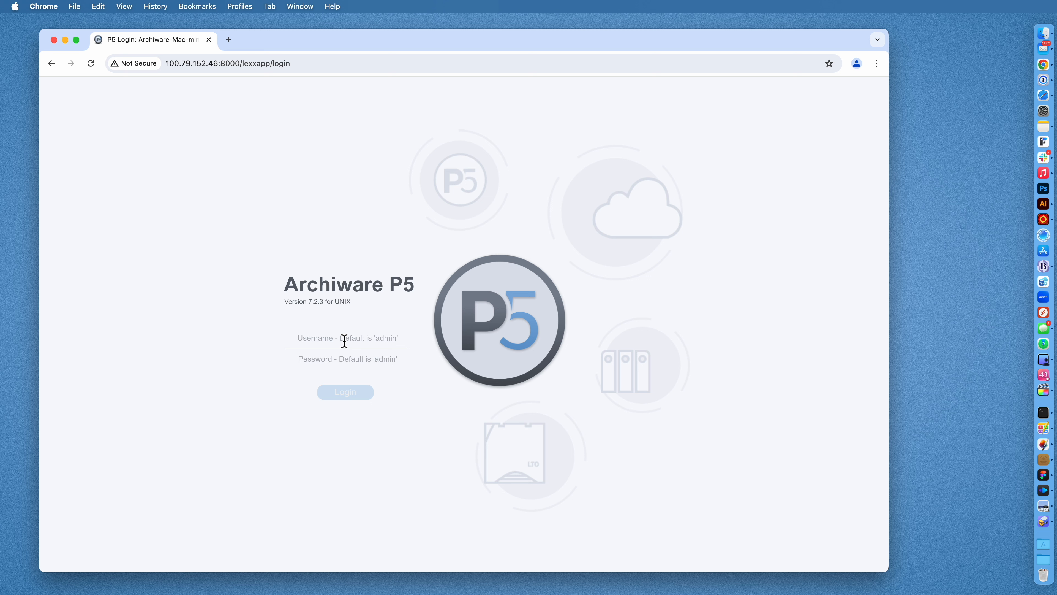
Sign in with the administrator username and password.
type("admin")
key("Tab")
type("admin")
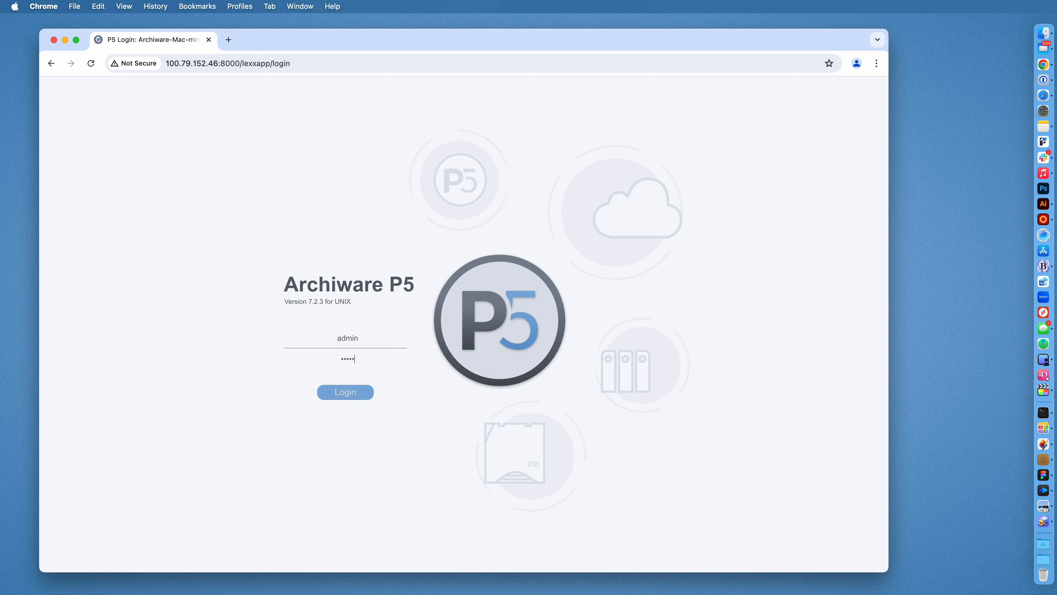
key("Return")
key("Return")
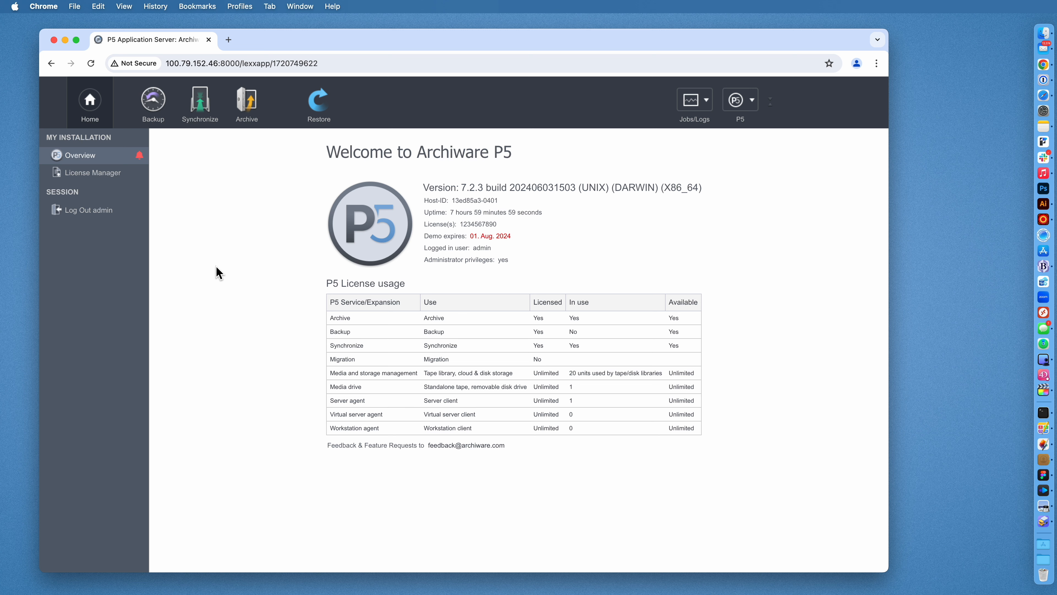
Look through Backup, Archive and Synchronize, including today's archive jobs and advanced options.
left_click(152, 116)
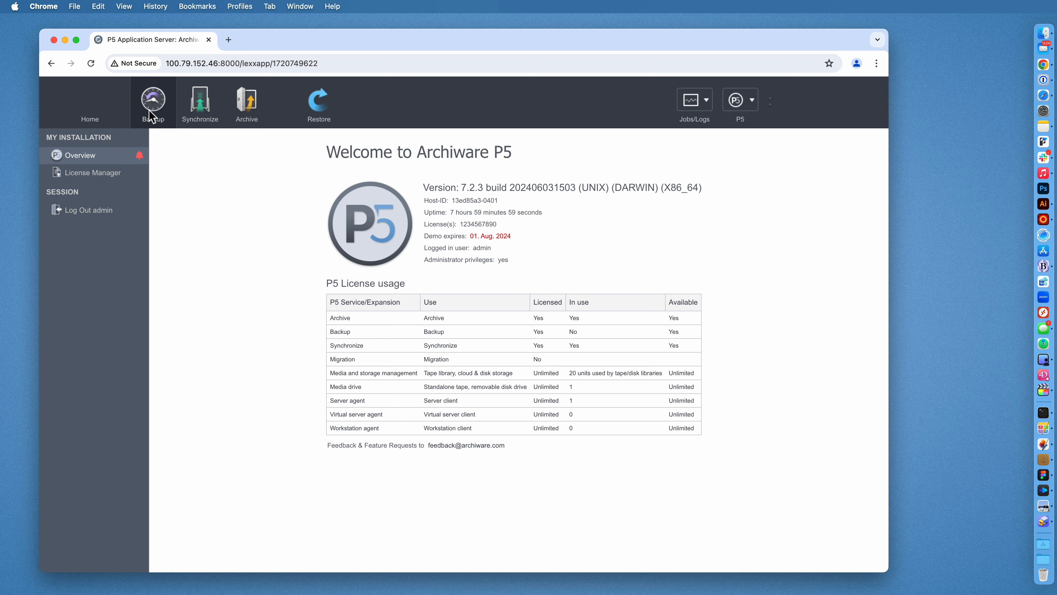
left_click(260, 111)
left_click(206, 114)
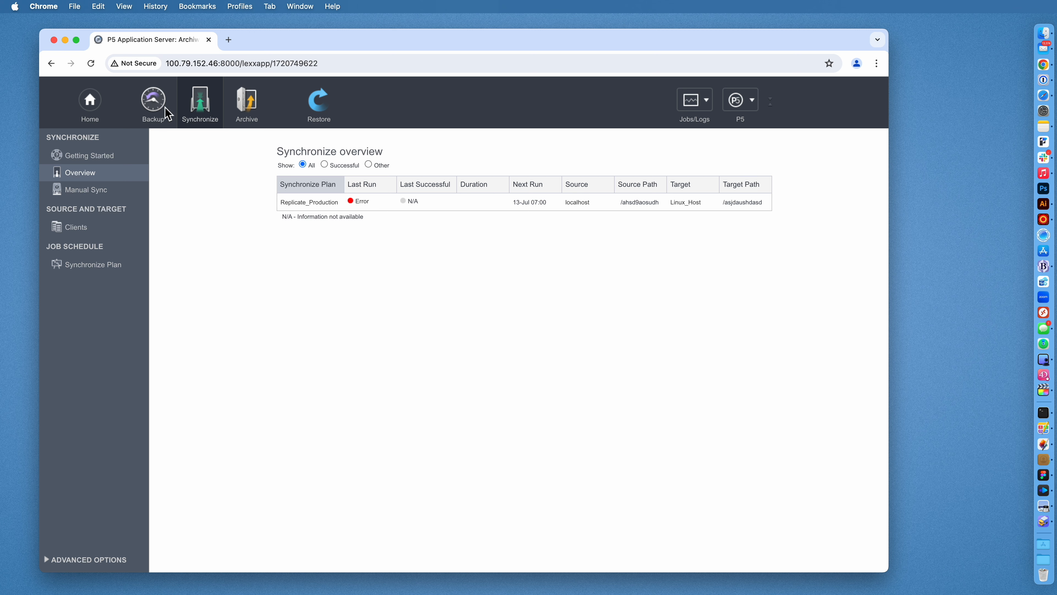
left_click(253, 107)
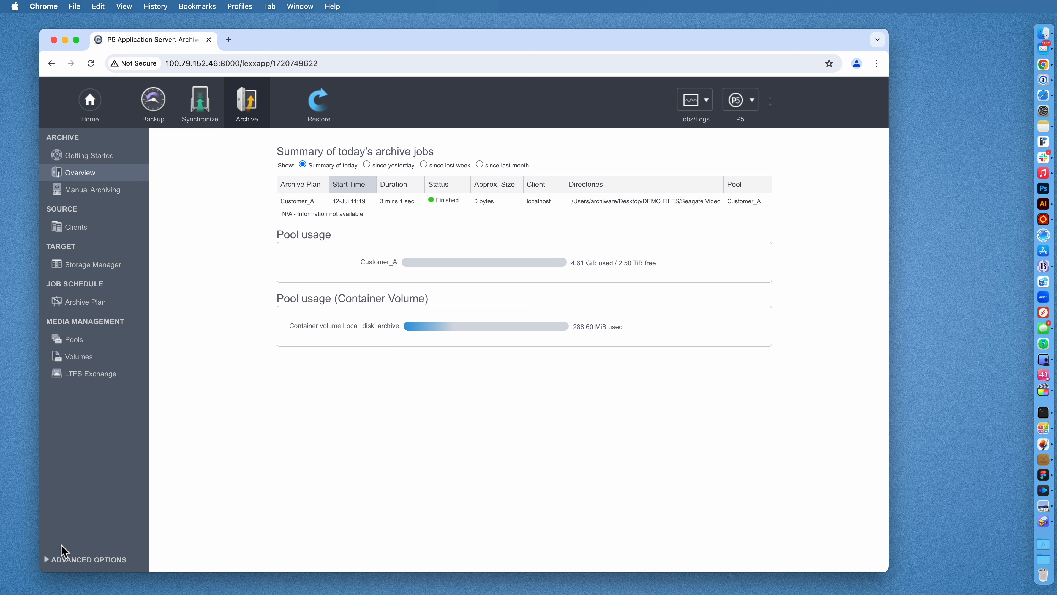
left_click(62, 560)
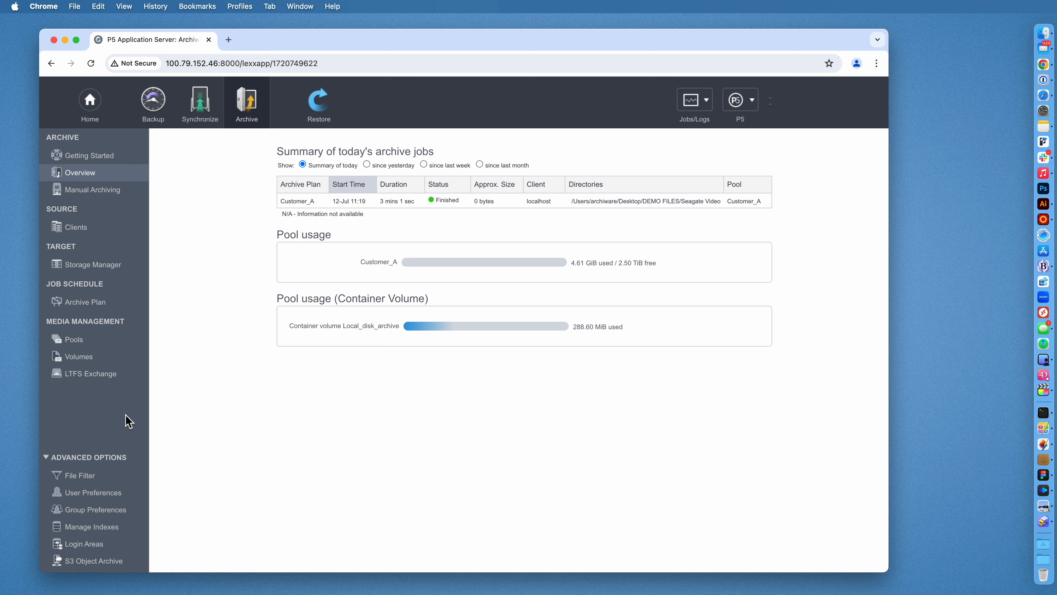
Revisit Archive, Synchronize and Backup, ending on the Restore getting-started page.
left_click(252, 104)
left_click(206, 109)
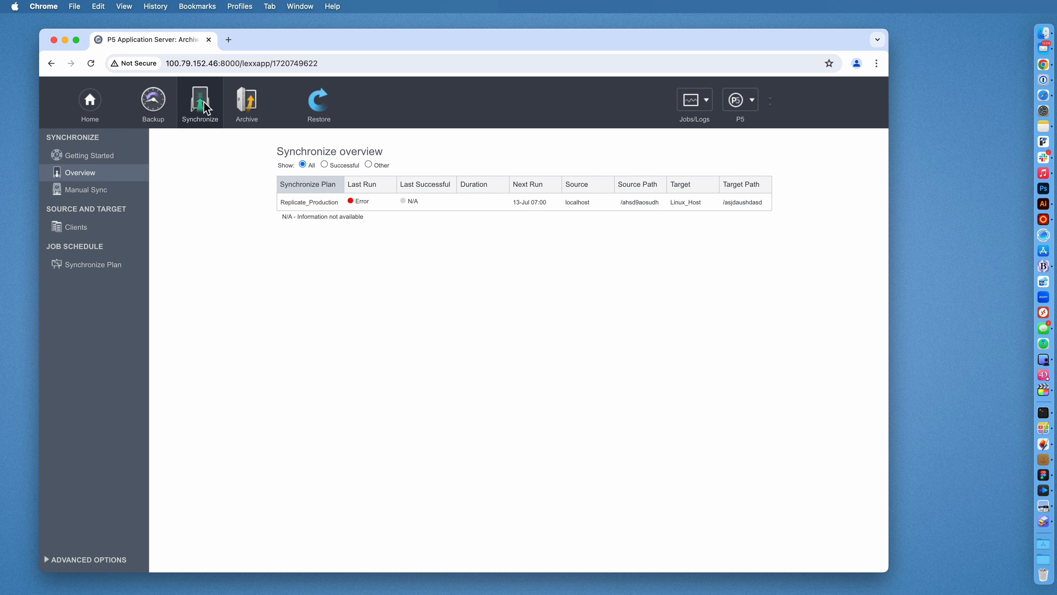
left_click(160, 106)
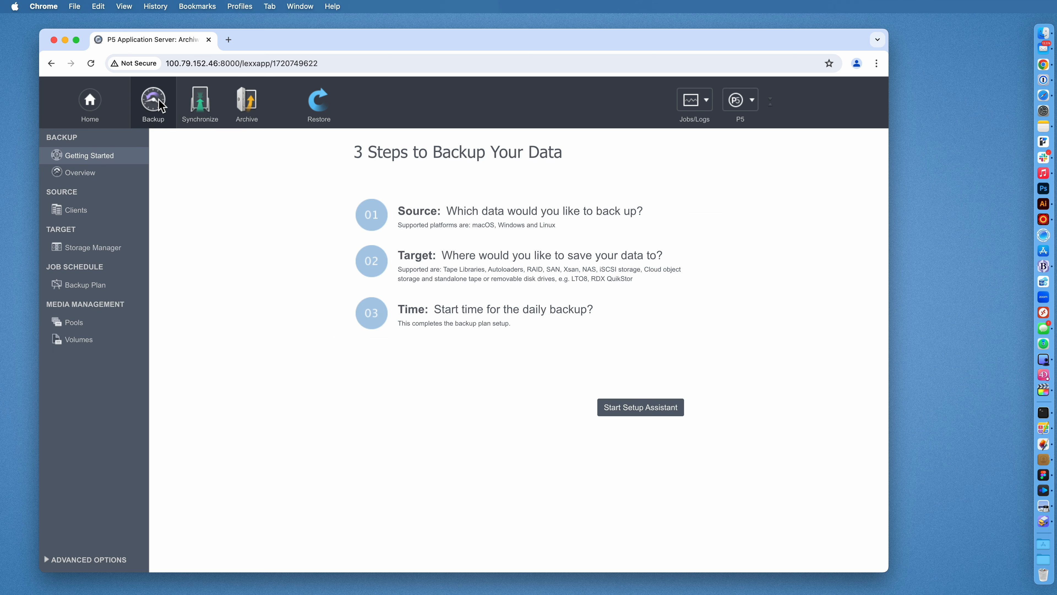
left_click(322, 104)
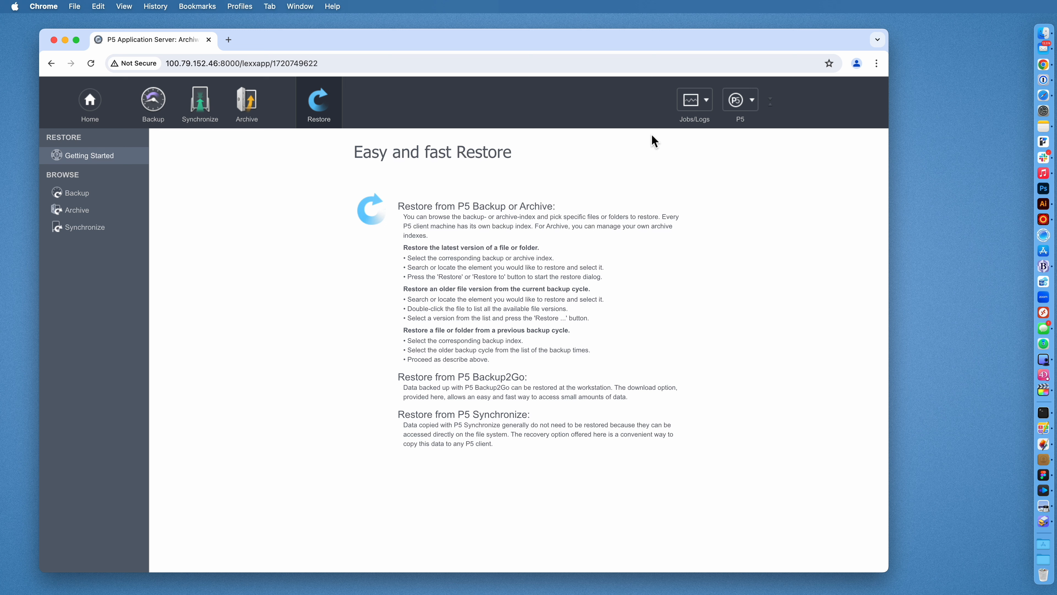
Open Jobs/Logs > Job Monitor, centre and enlarge it, and check the queued Replicate_Production job's actions.
left_click(699, 101)
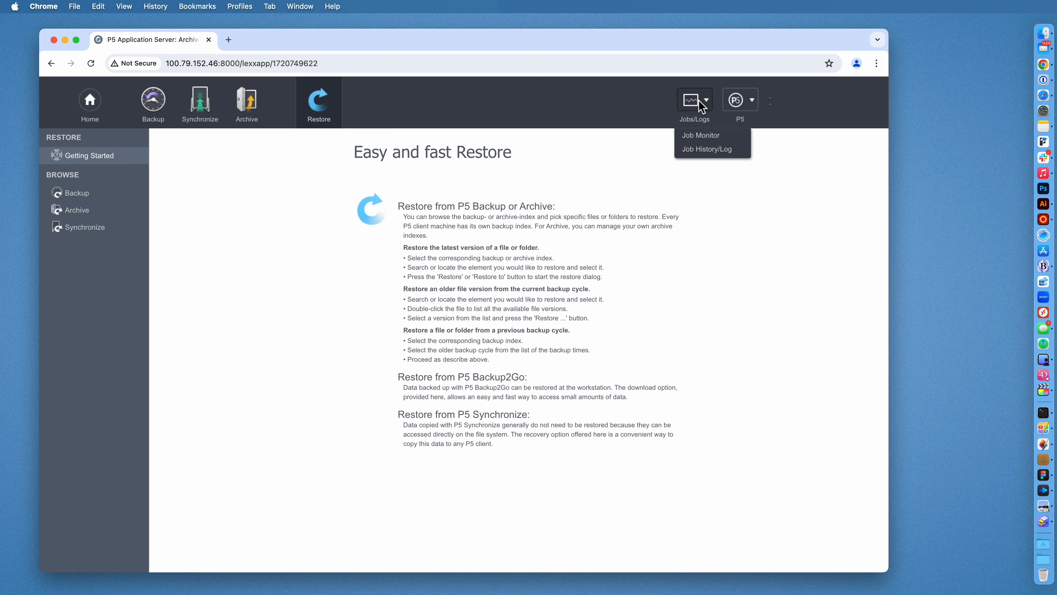
left_click(721, 136)
left_click_drag(177, 23, 347, 142)
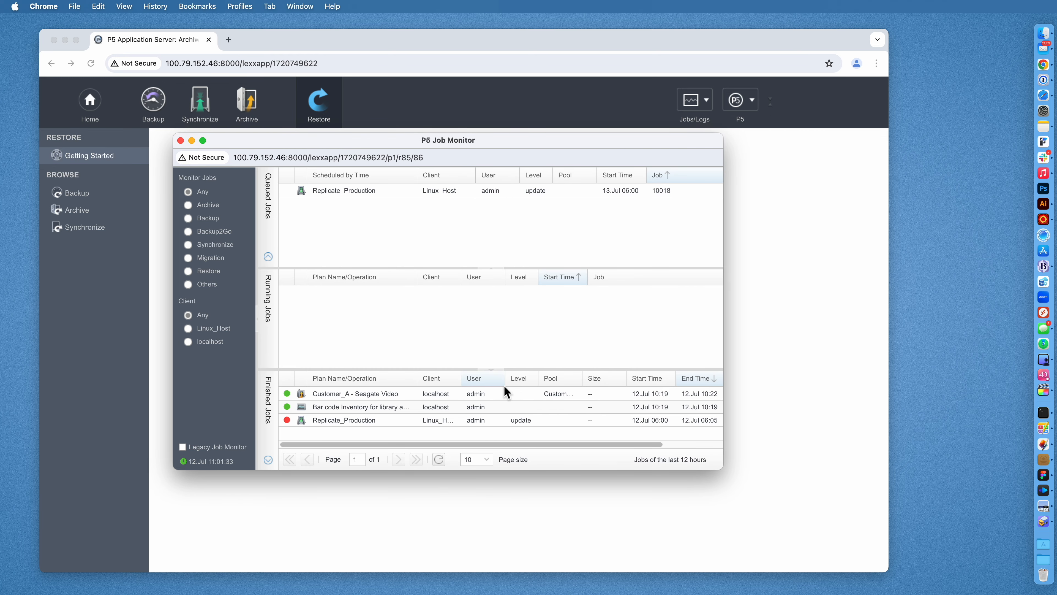
left_click_drag(722, 469, 791, 567)
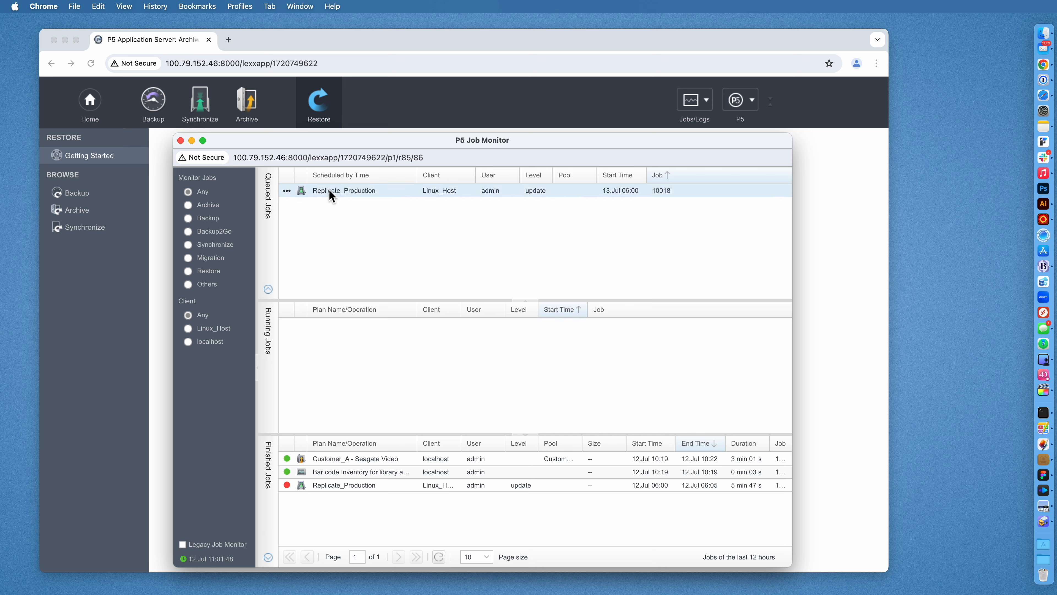
right_click(289, 191)
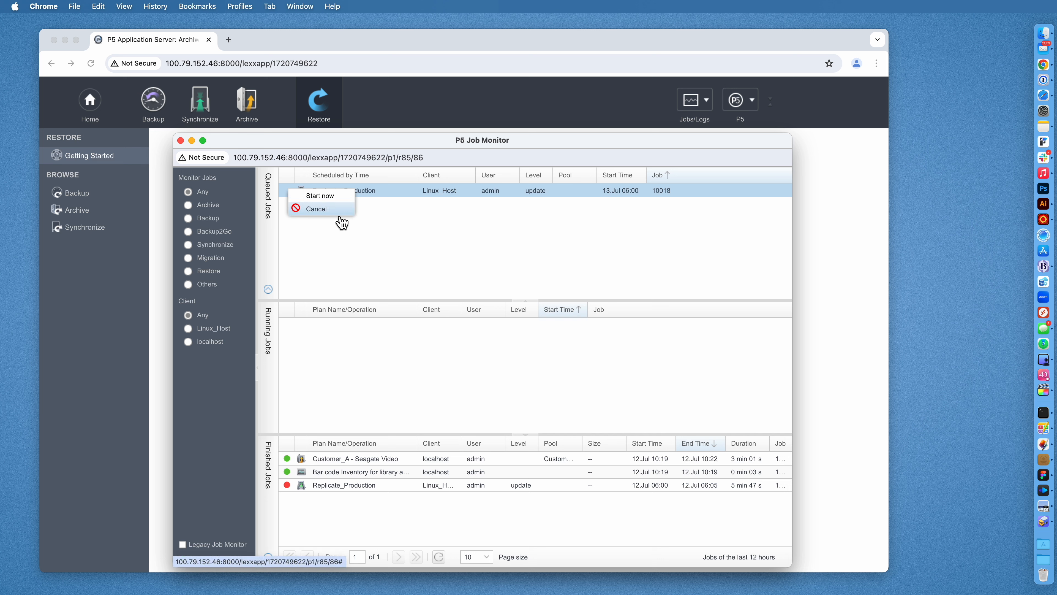
left_click(453, 220)
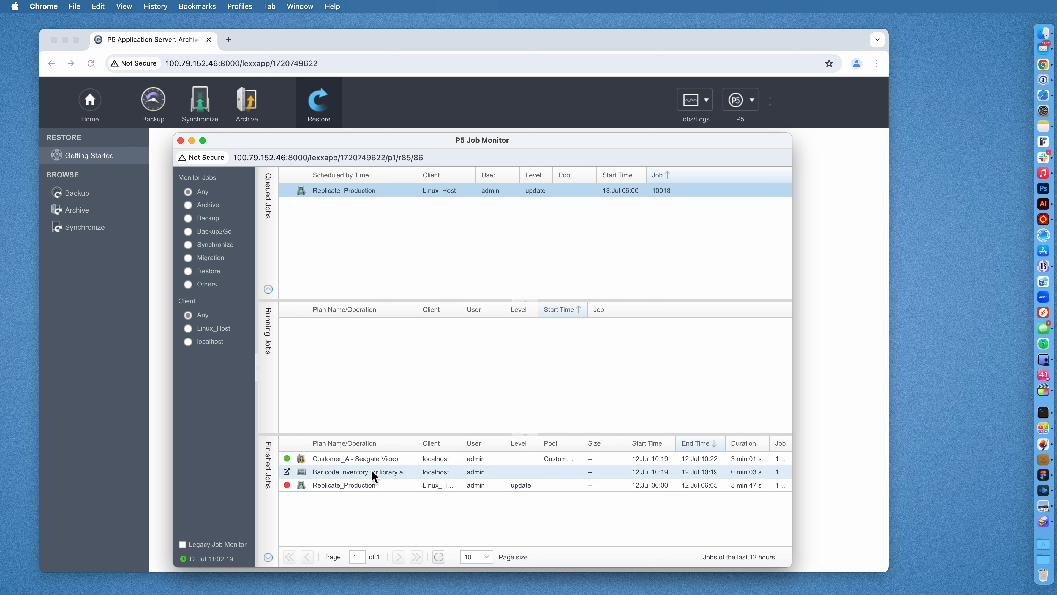
left_click(375, 458)
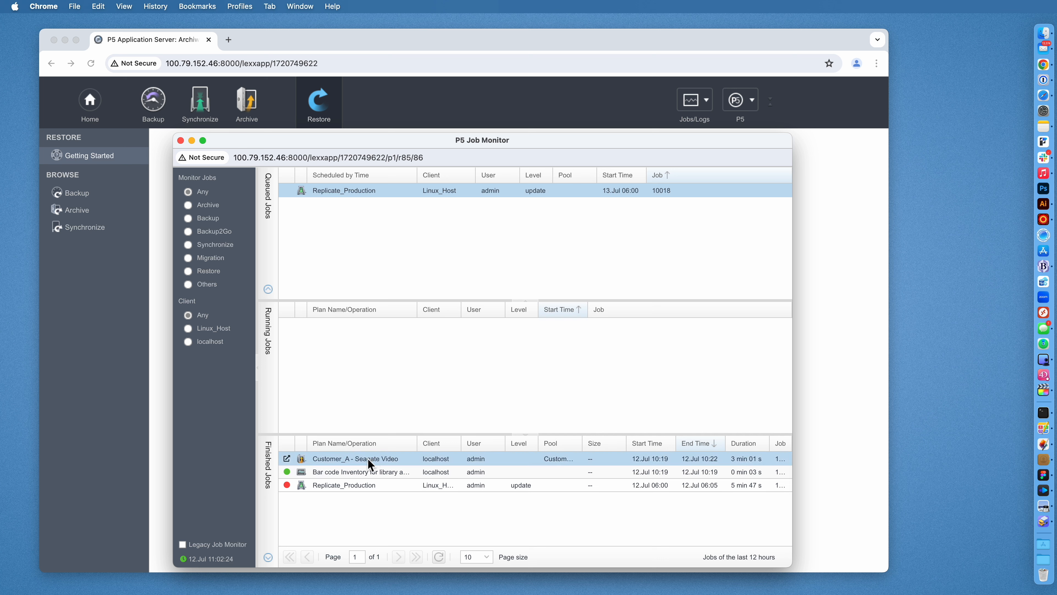
double_click(369, 463)
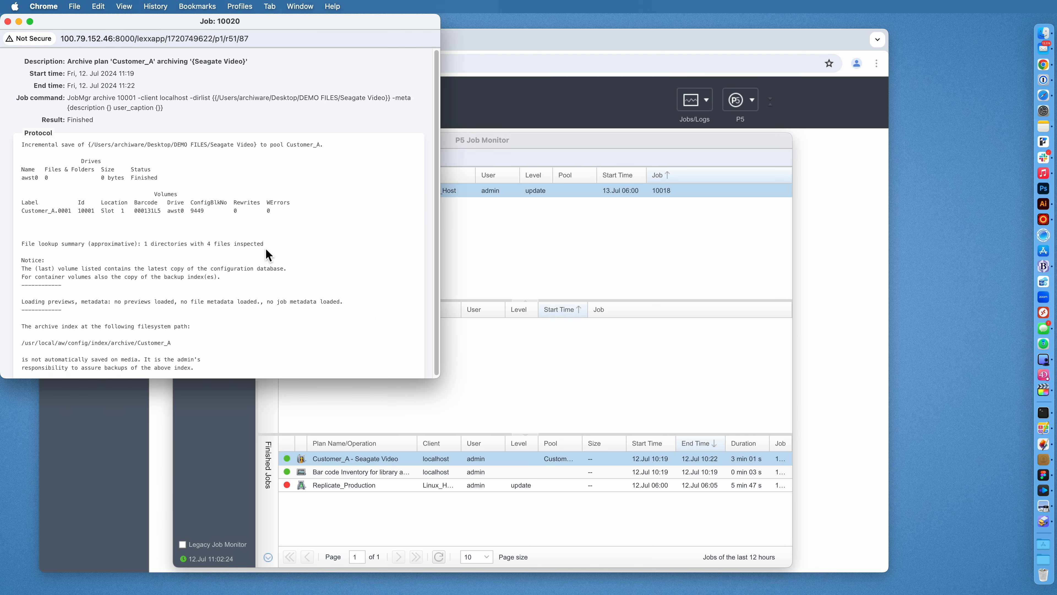
scroll(265, 249, "up", 1)
left_click(8, 22)
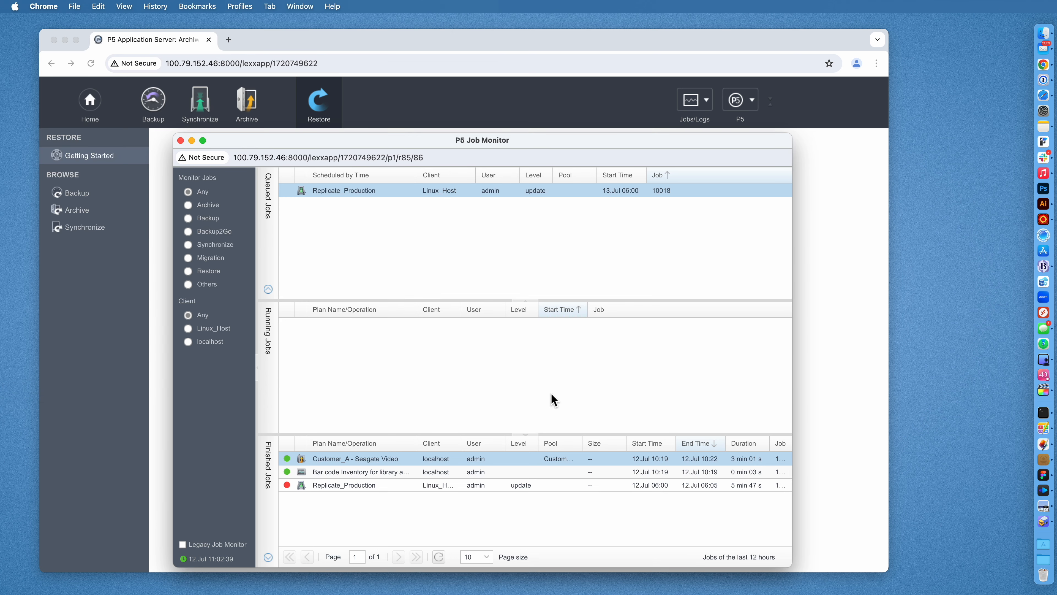
double_click(357, 486)
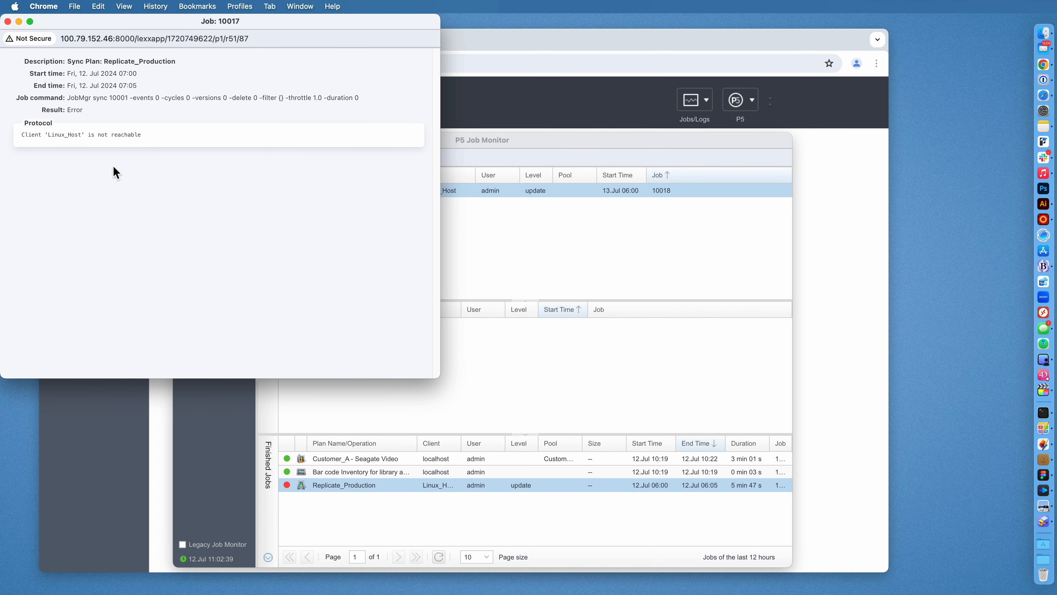
left_click_drag(23, 142, 153, 147)
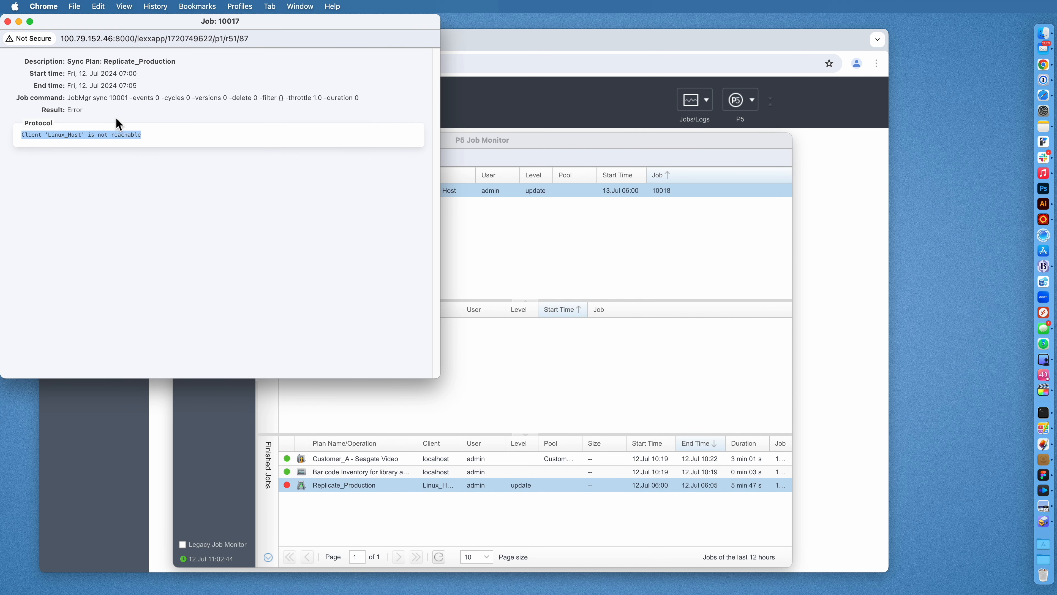
left_click(8, 21)
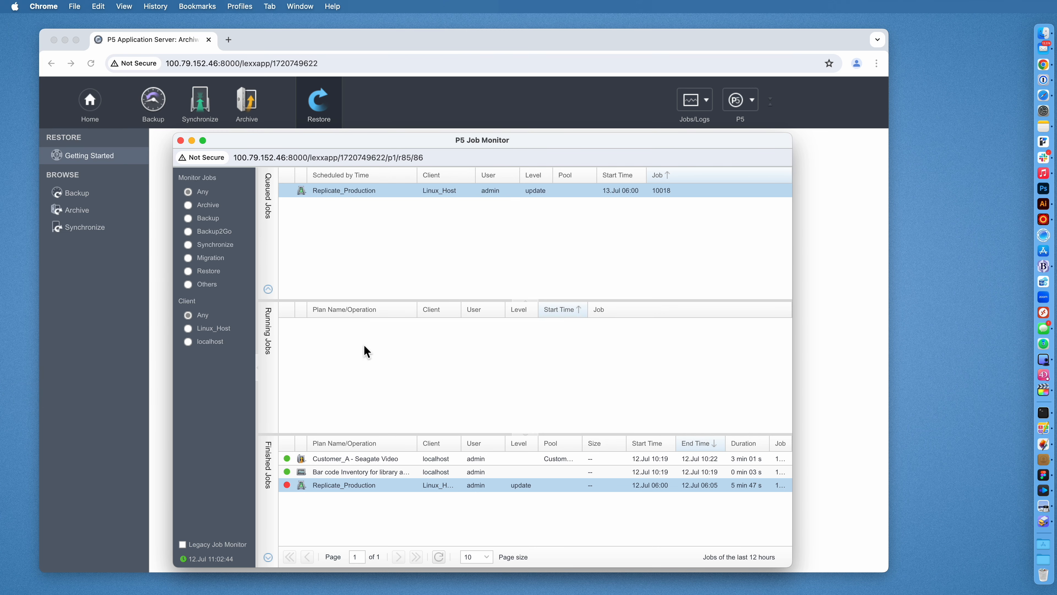
Expand the running Customer_A - Seagate Video job's status, enlarge its area and view its actions.
left_click_drag(320, 143, 475, 87)
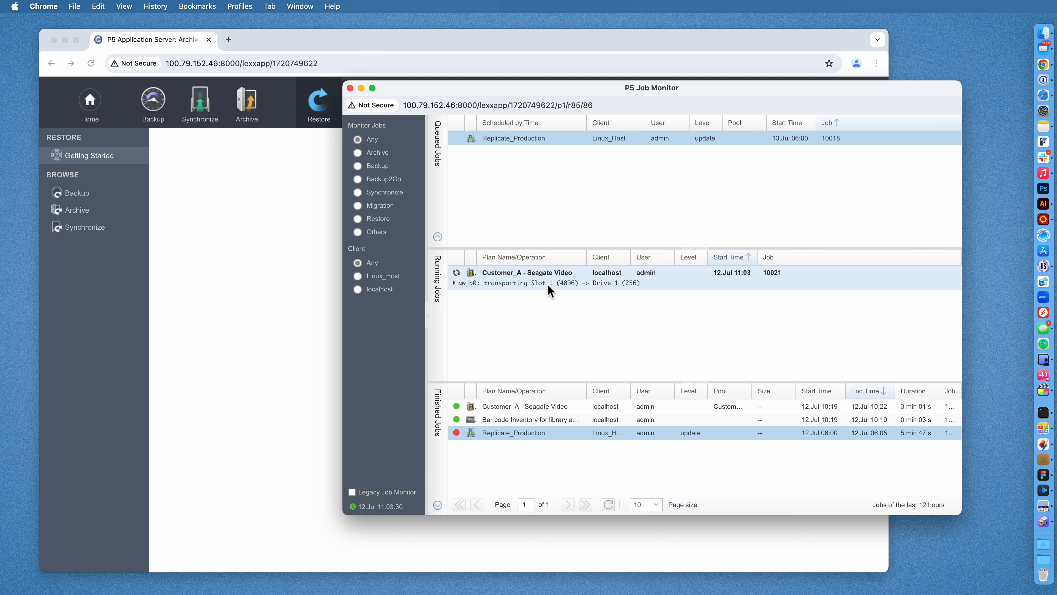
left_click(454, 283)
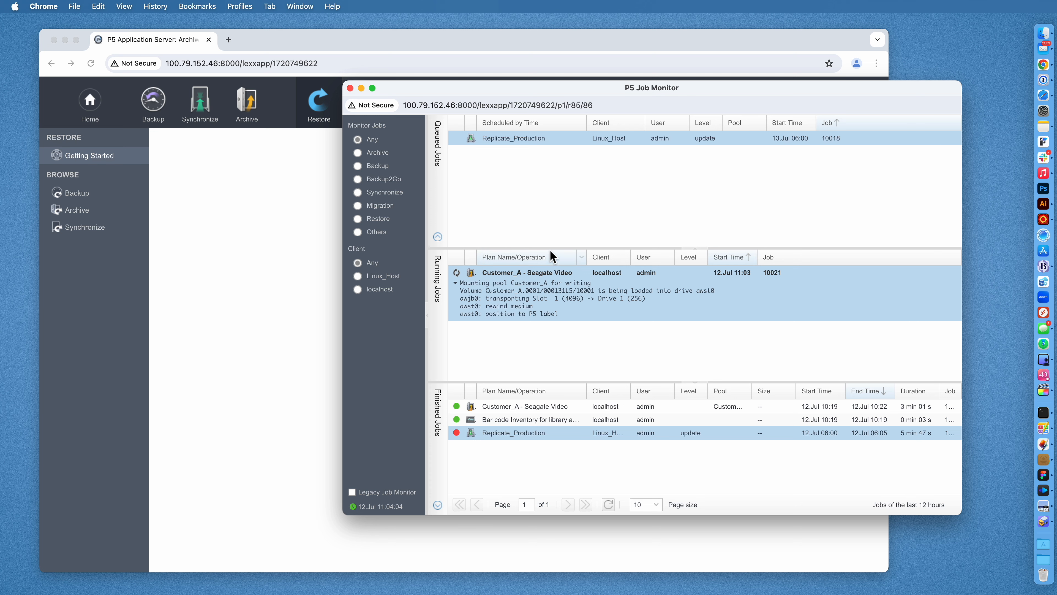
left_click_drag(552, 252, 556, 195)
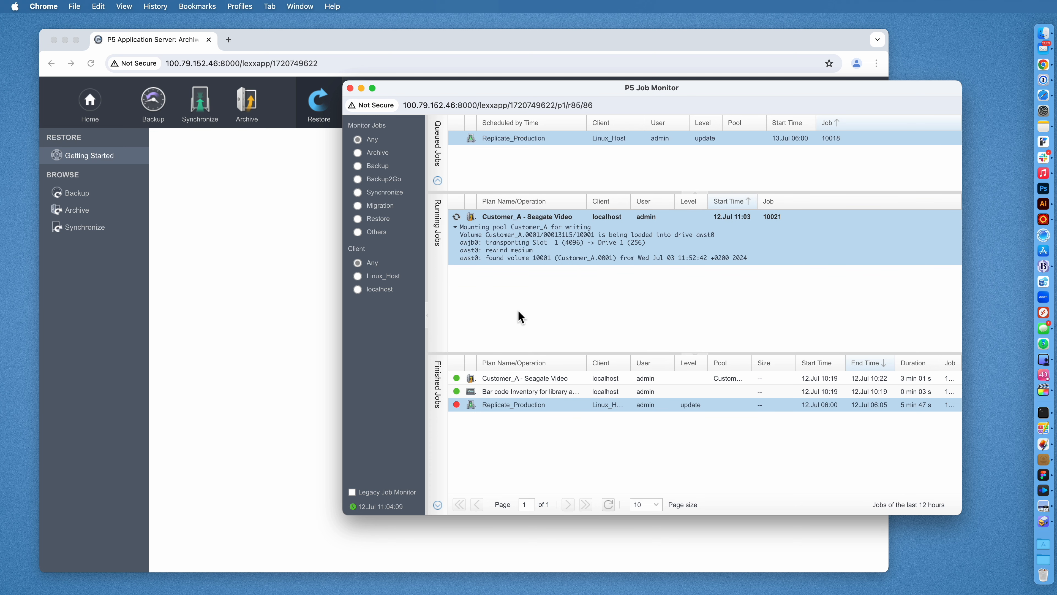
left_click(459, 219)
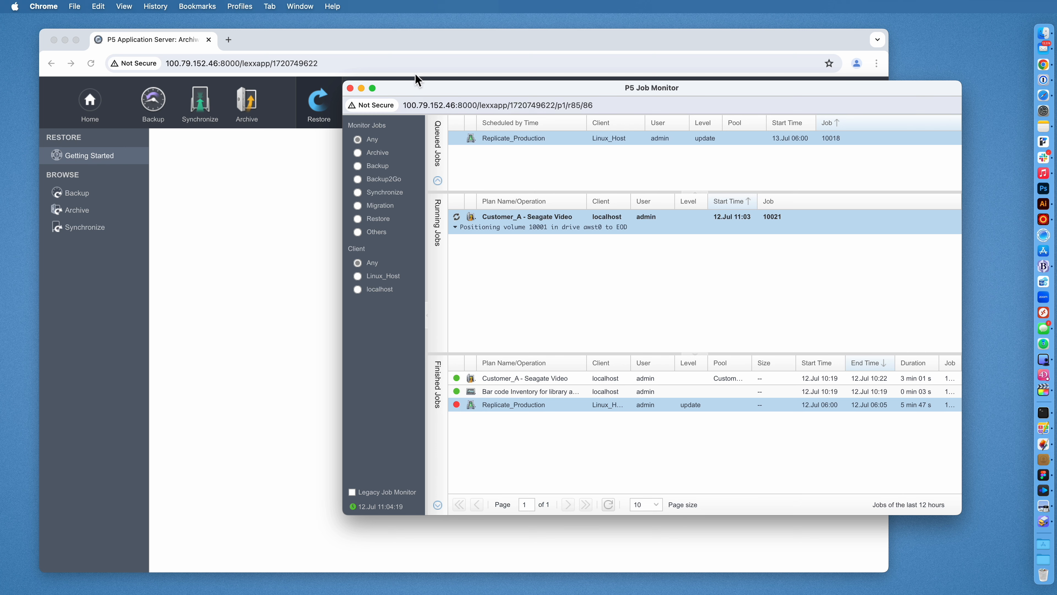
left_click(421, 44)
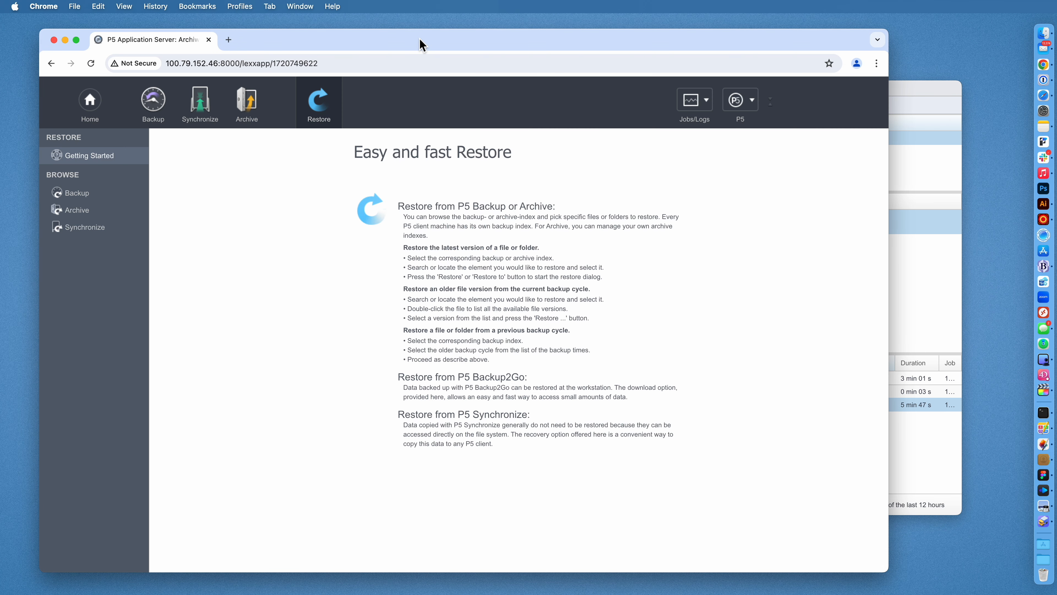
left_click(701, 102)
left_click(708, 150)
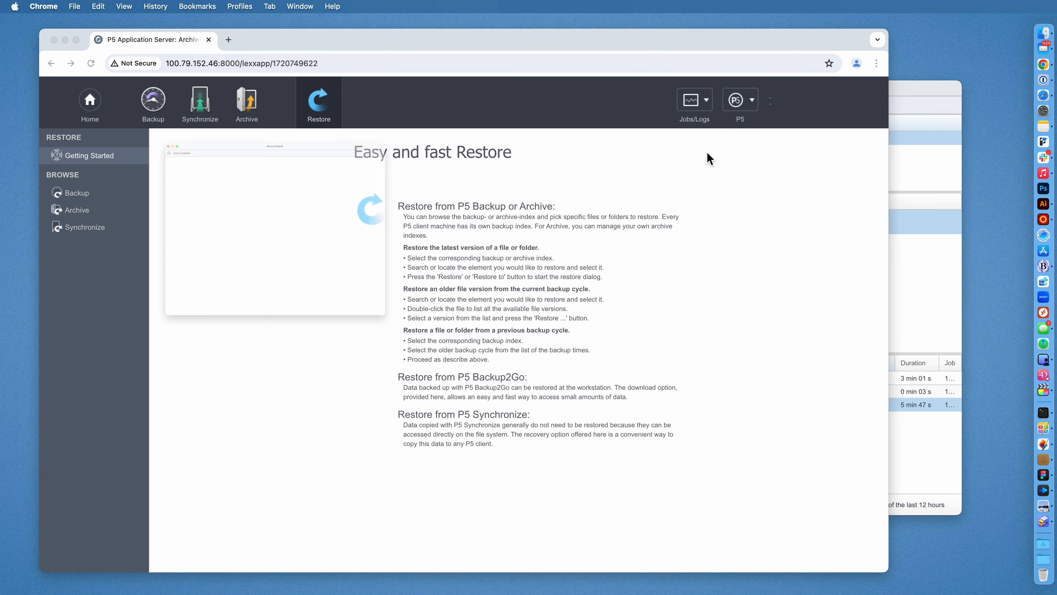
left_click_drag(156, 23, 267, 65)
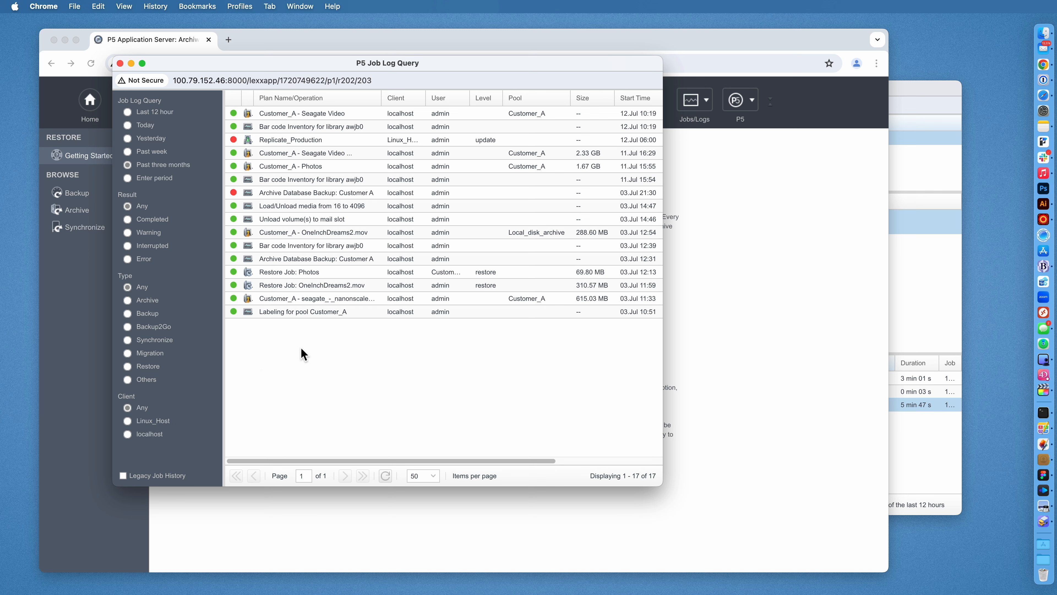
left_click(128, 112)
left_click(129, 139)
left_click(129, 152)
left_click(128, 165)
left_click(128, 178)
left_click(128, 165)
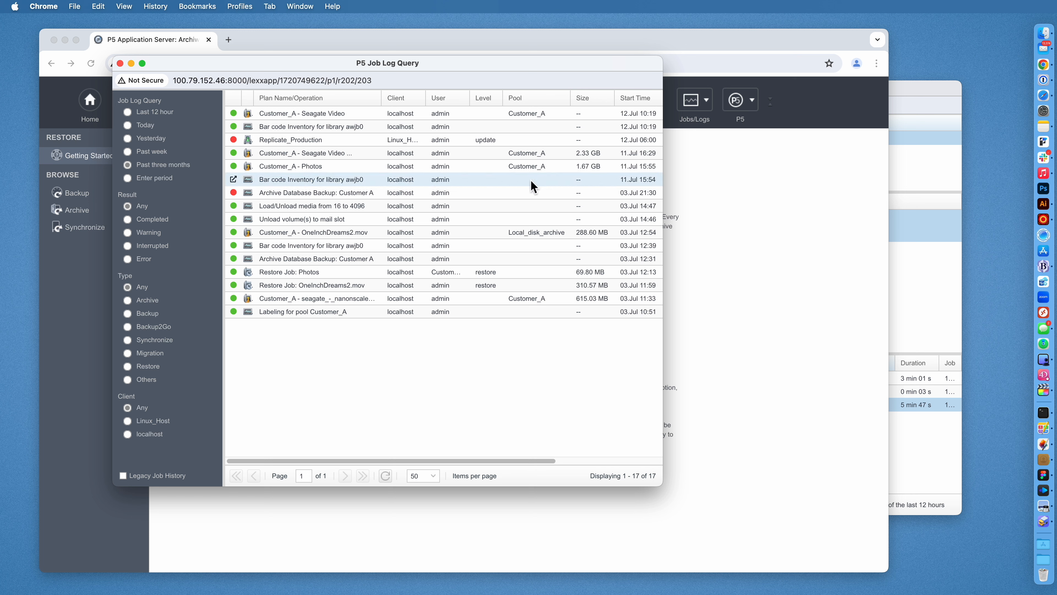
left_click(608, 156)
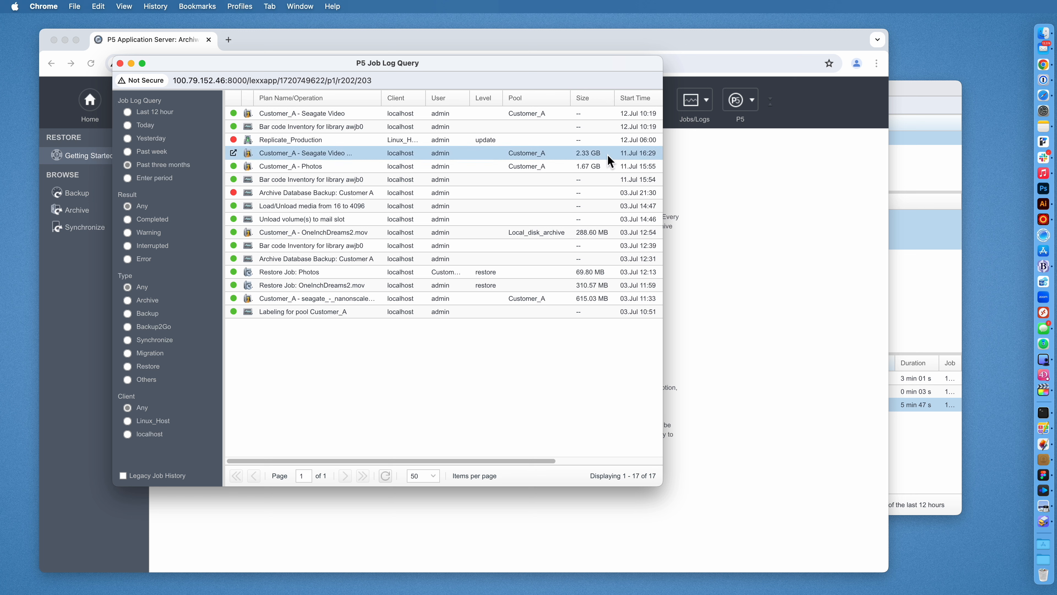
left_click(608, 171)
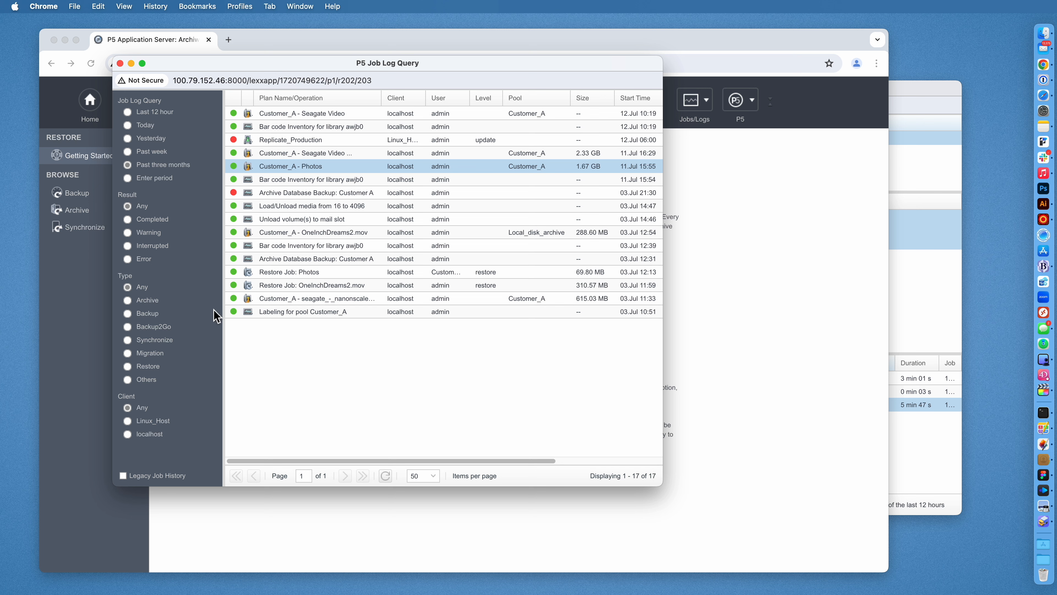
left_click(128, 178)
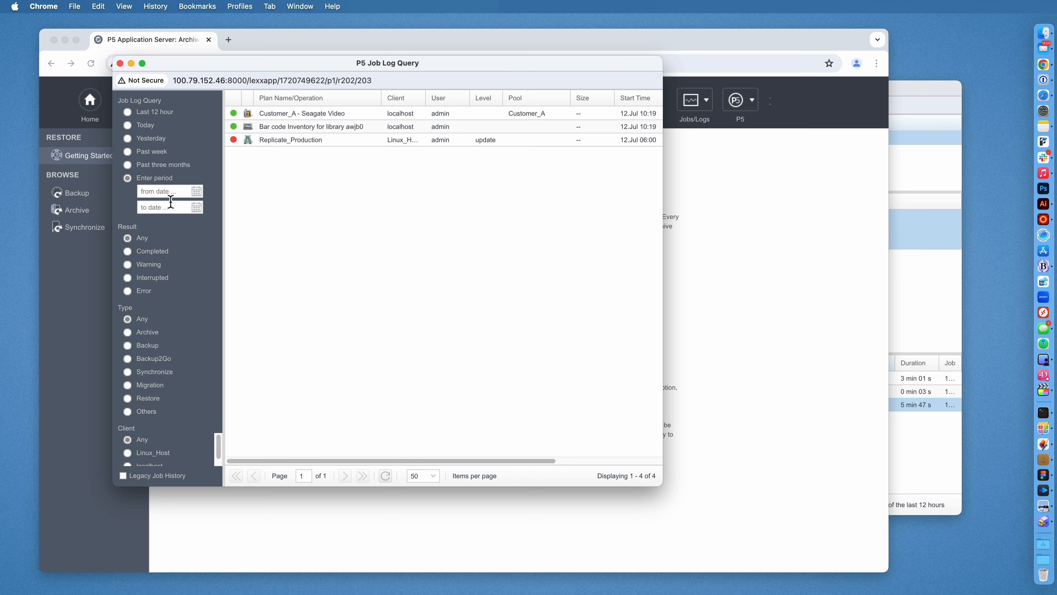
left_click(132, 165)
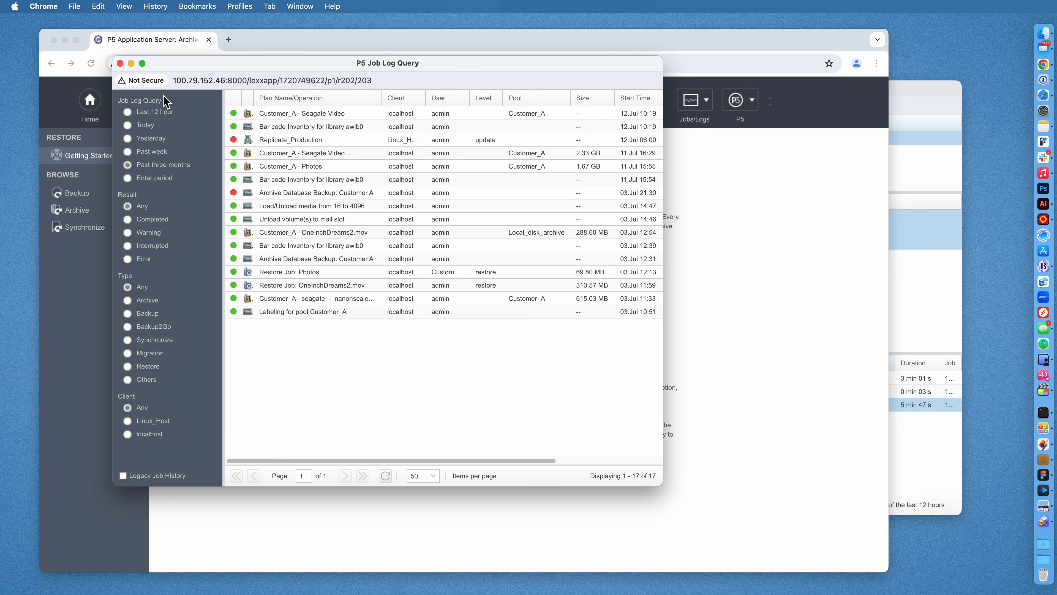
left_click(120, 63)
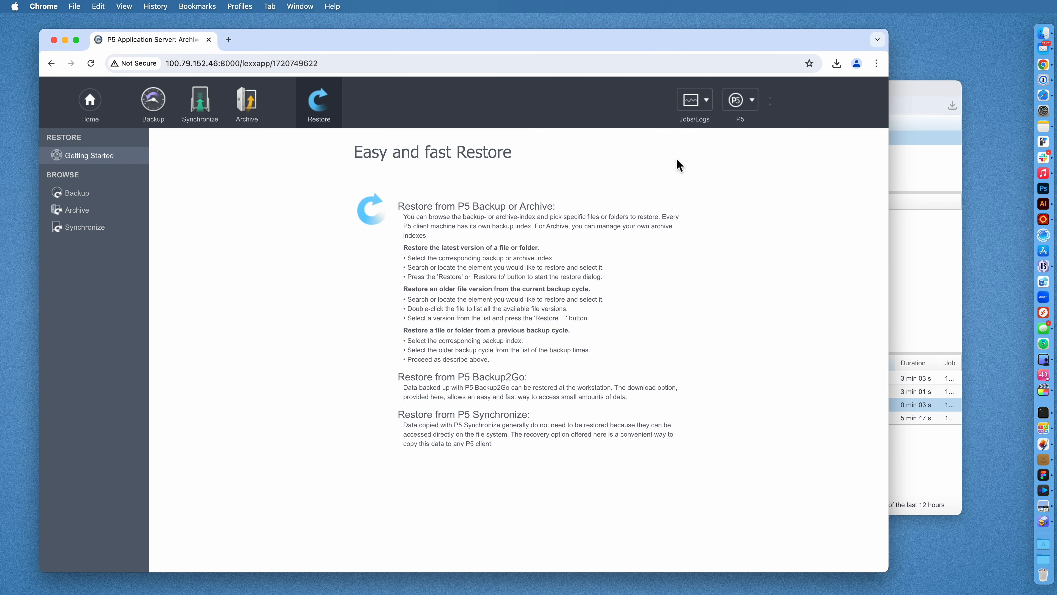
Download the support data and reveal P5_SupportData_13ed85a3-0401.zip in the Downloads folder.
left_click(749, 105)
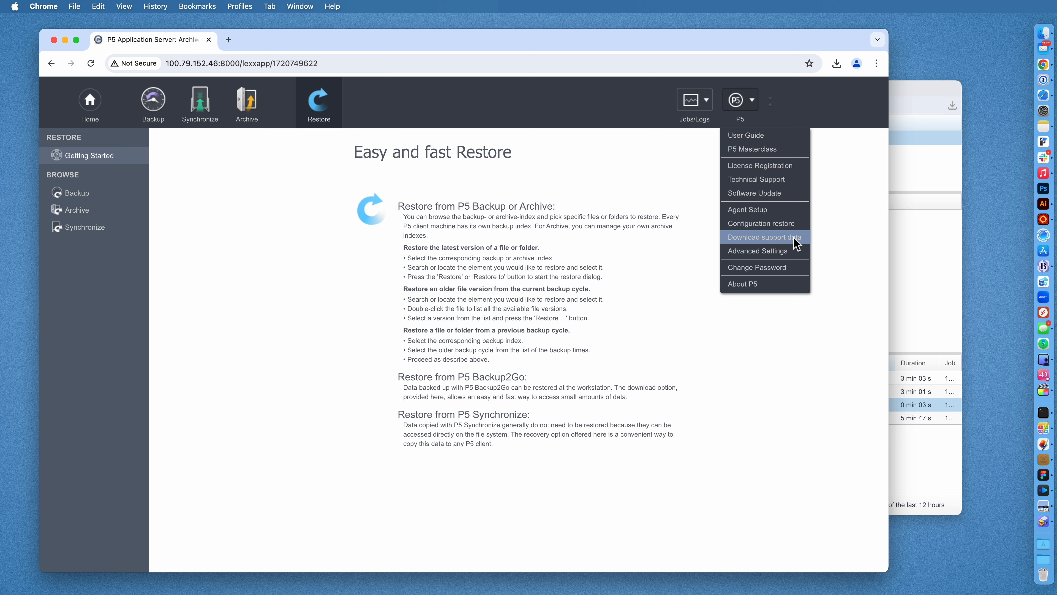
left_click(772, 236)
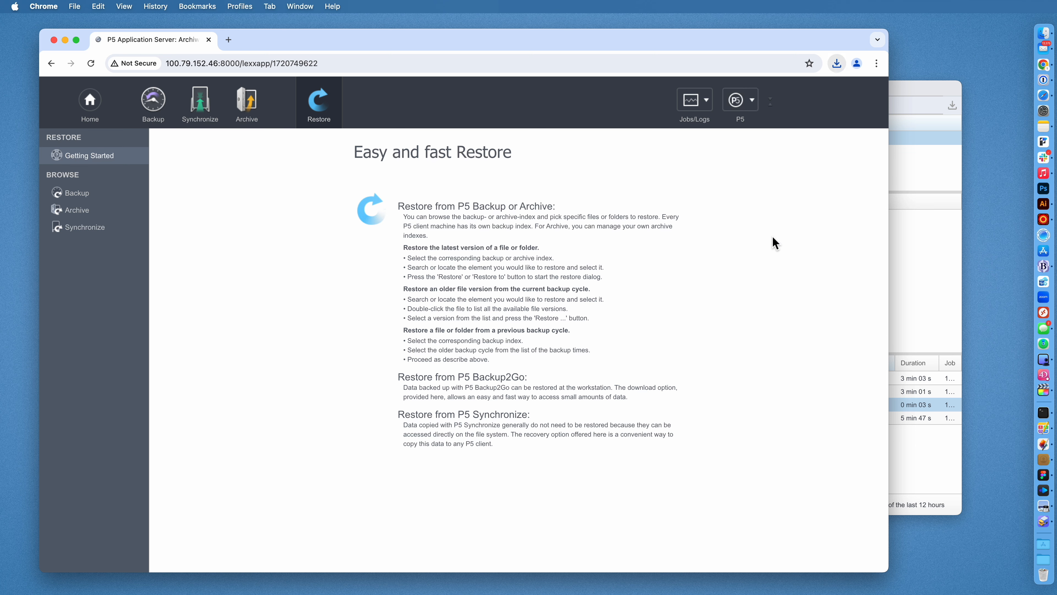
left_click(836, 64)
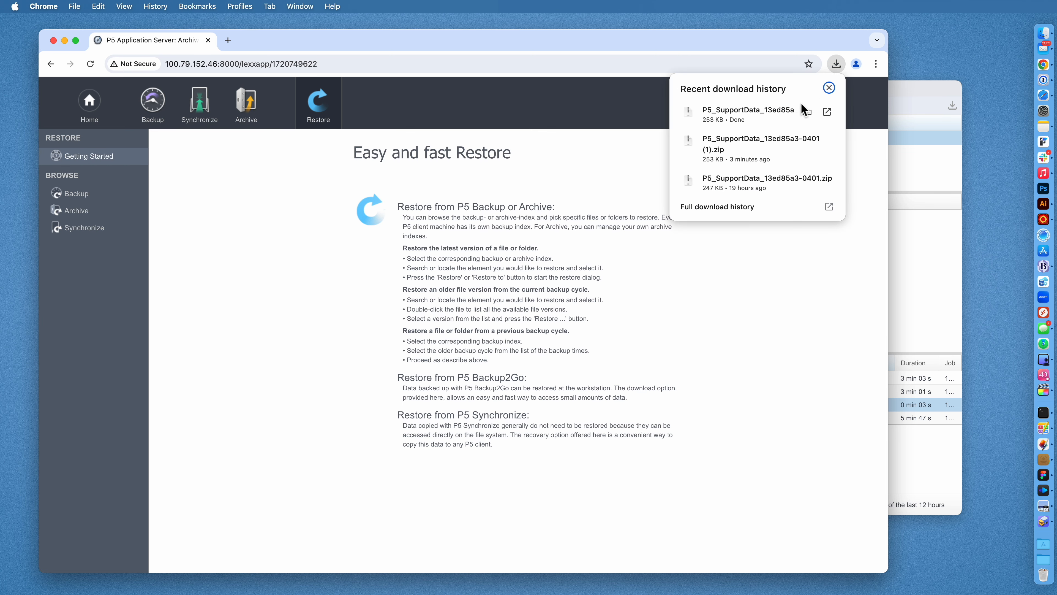
left_click(807, 112)
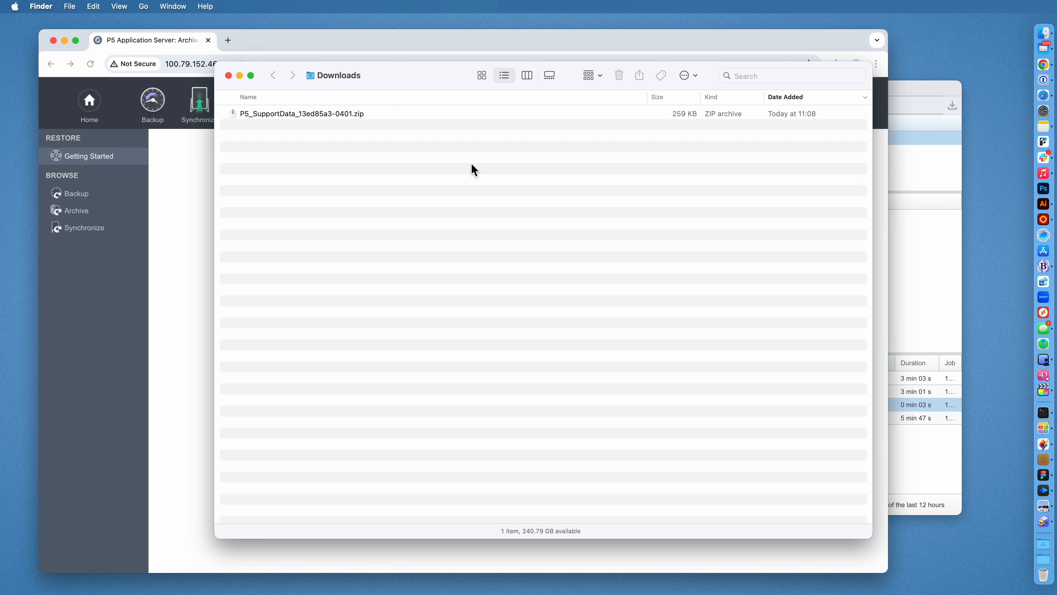
Unpack the P5_SupportData_13ed85a3-0401 zip, open its folder and select lexxsrv.log.
left_click(472, 168)
left_click(414, 117)
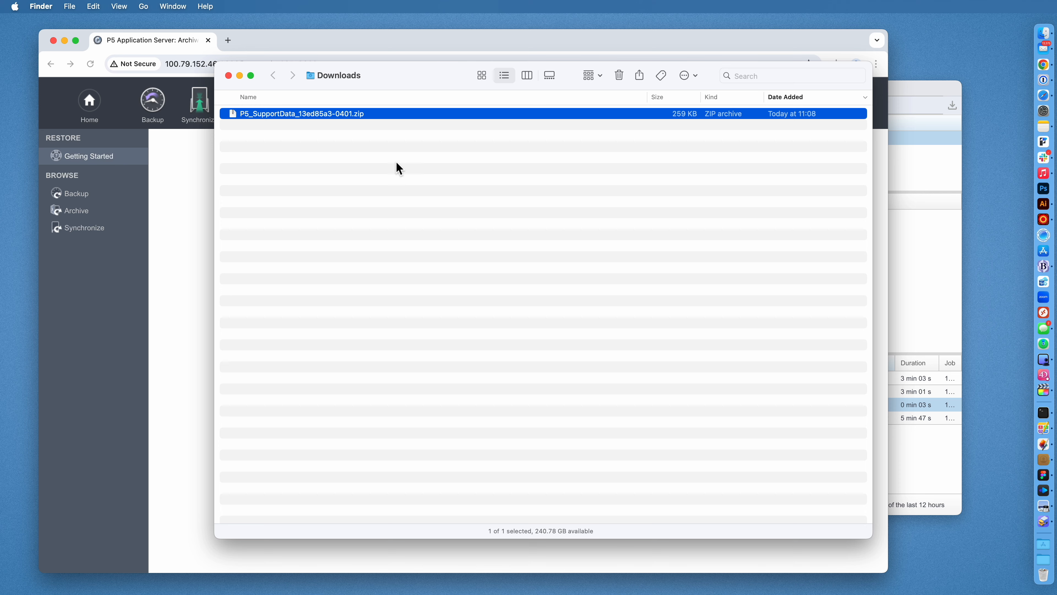
double_click(308, 119)
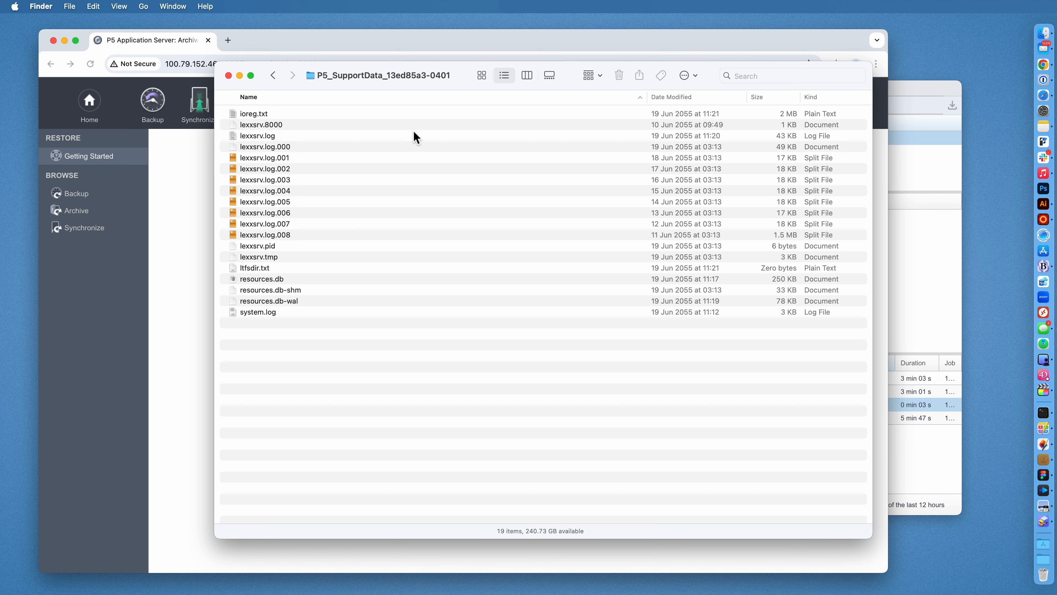
left_click(396, 137)
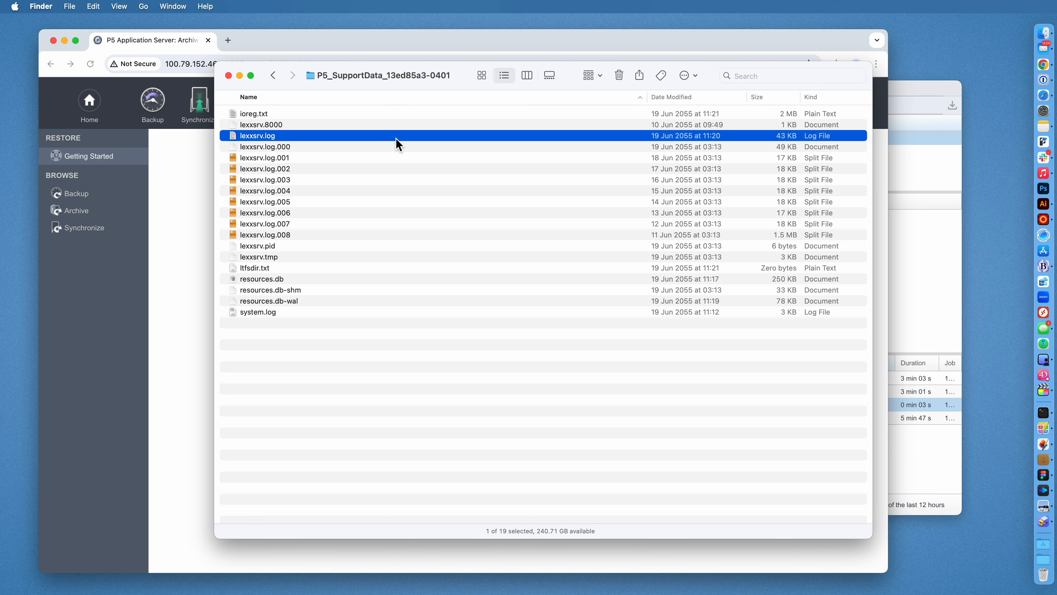
left_click(364, 235, "shift")
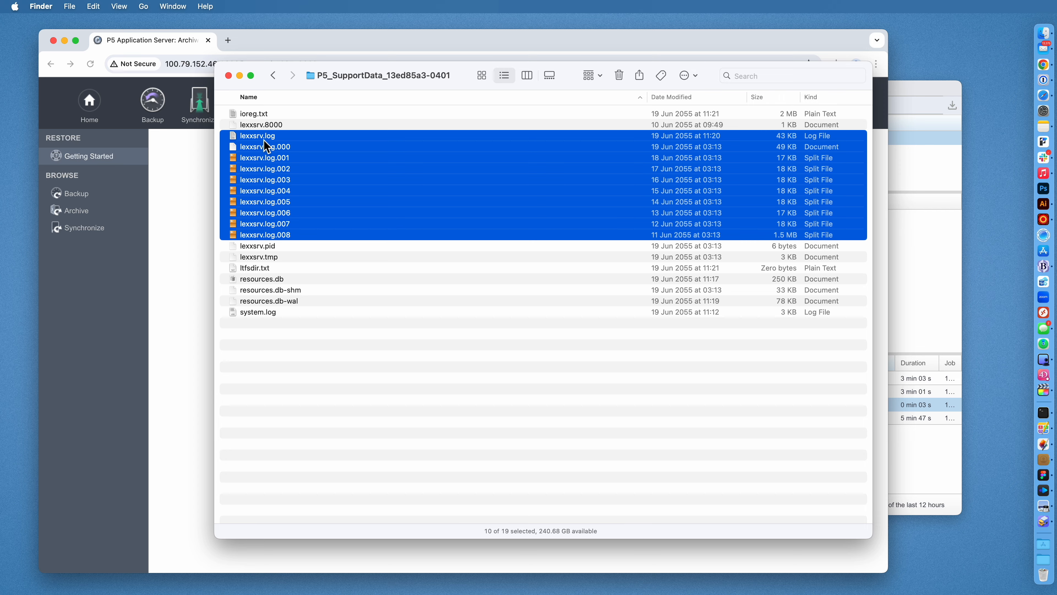
left_click(264, 140)
key("space")
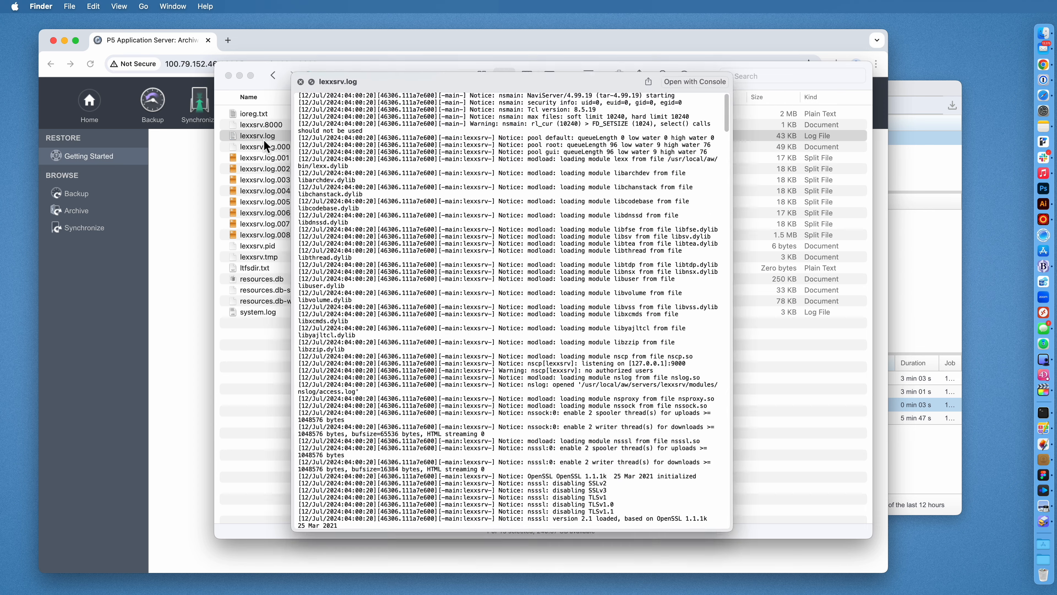
scroll(530, 213, "down", 2)
scroll(531, 213, "down", 20)
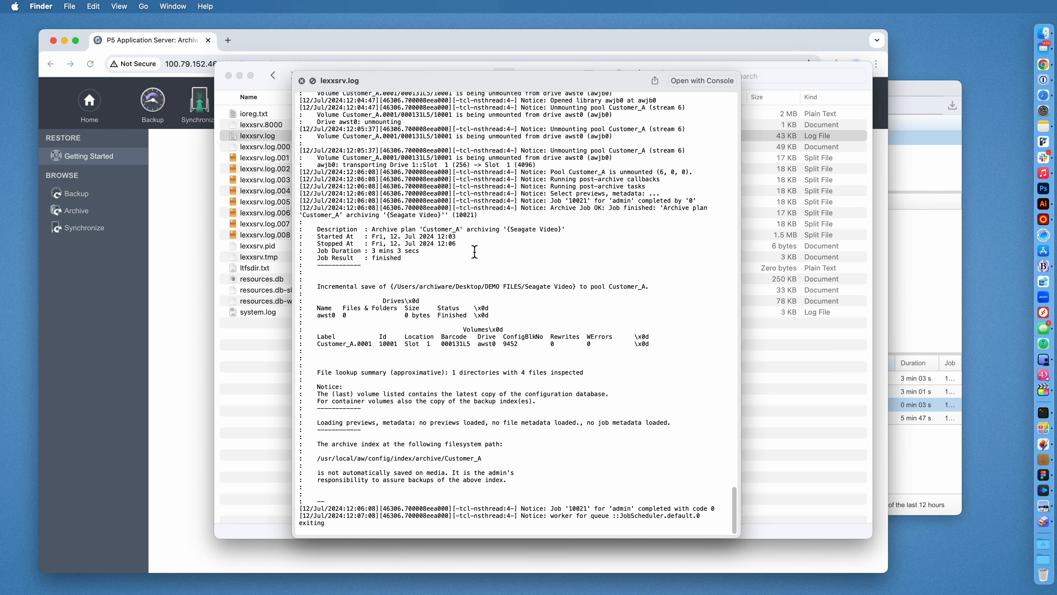
left_click_drag(474, 246, 291, 230)
left_click(389, 239)
scroll(390, 239, "up", 10)
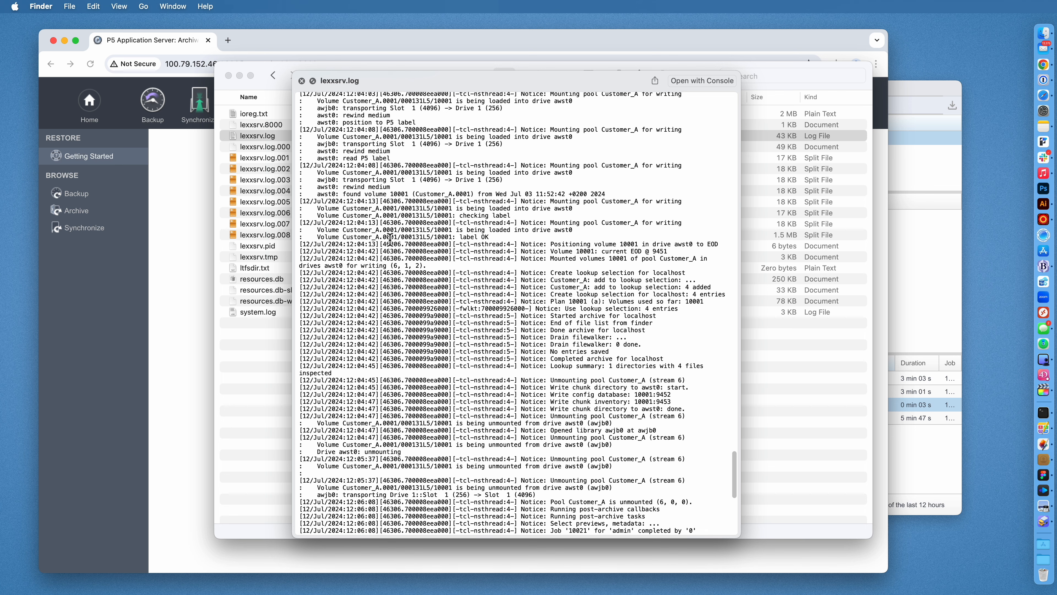
scroll(390, 239, "up", 15)
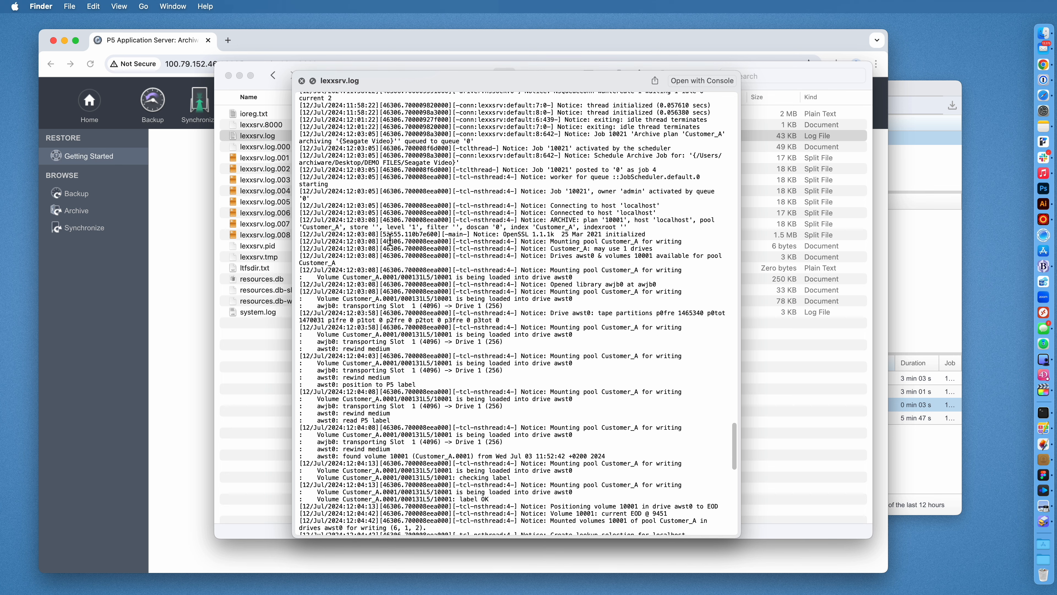
scroll(390, 241, "down", 20)
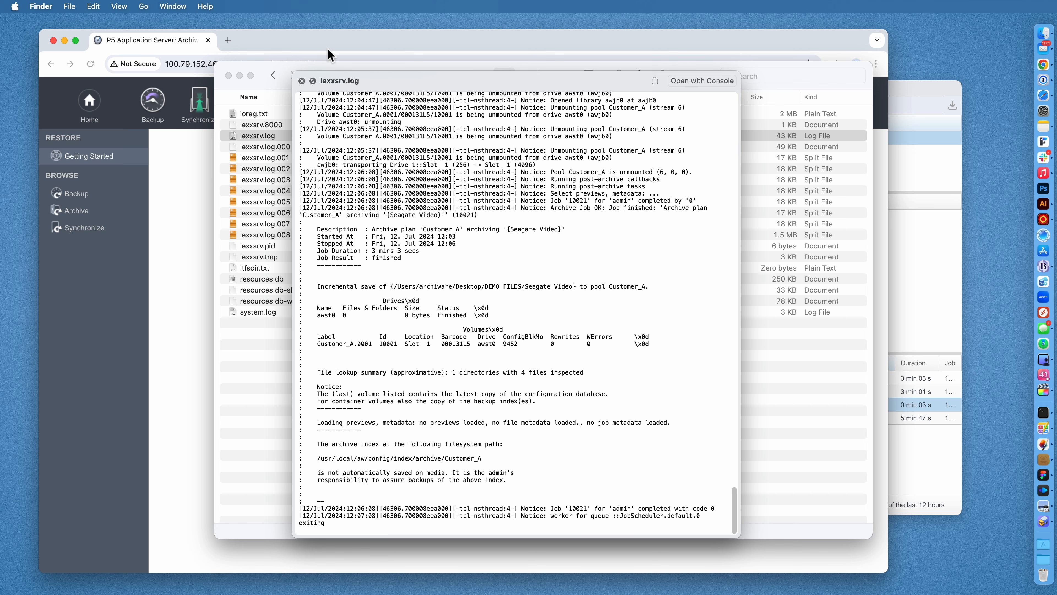
left_click(302, 81)
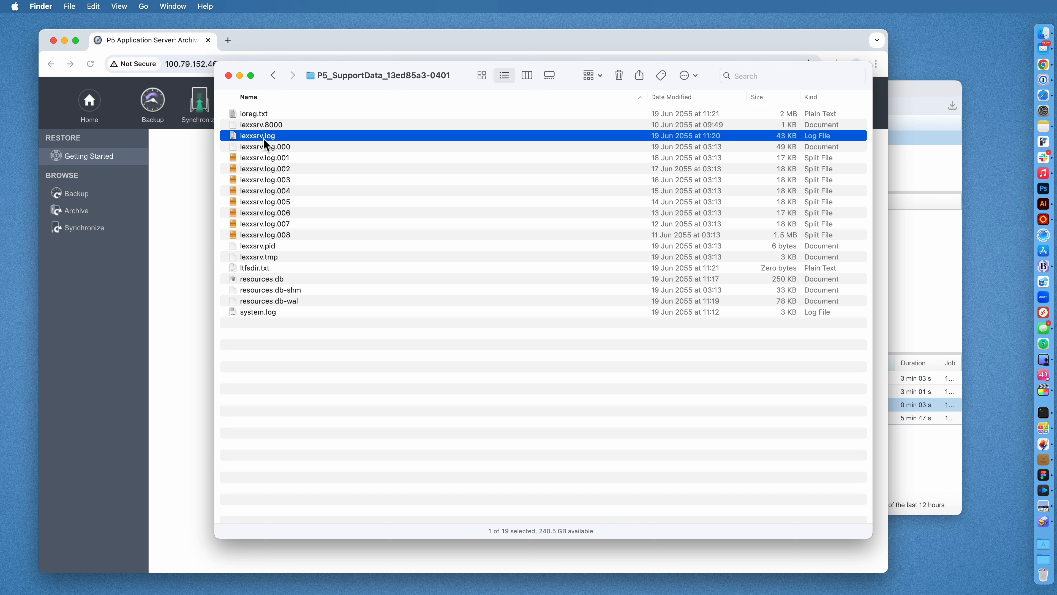
left_click(269, 147)
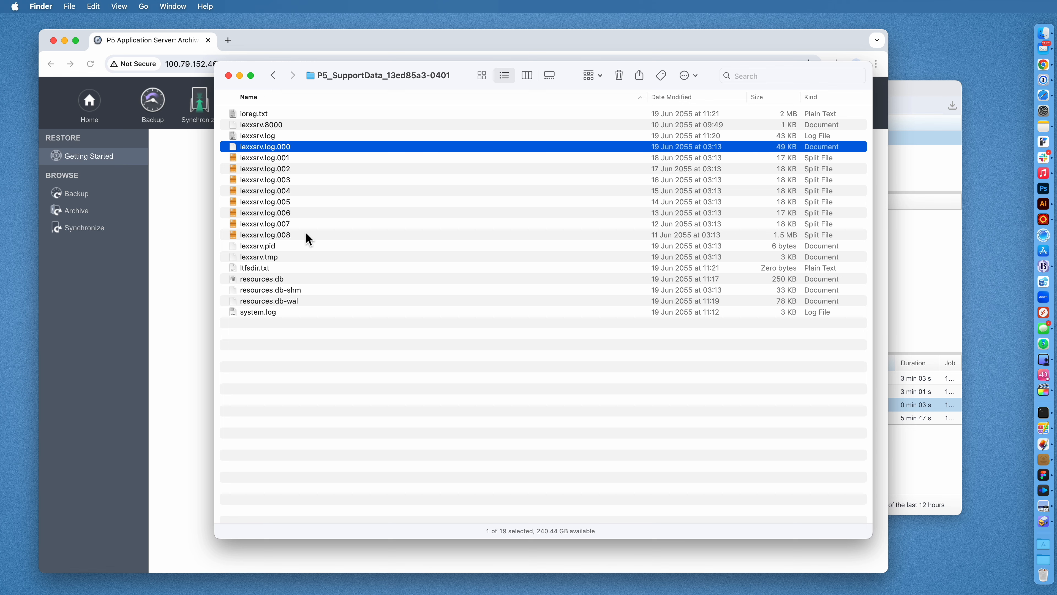
left_click(264, 138)
left_click(286, 234)
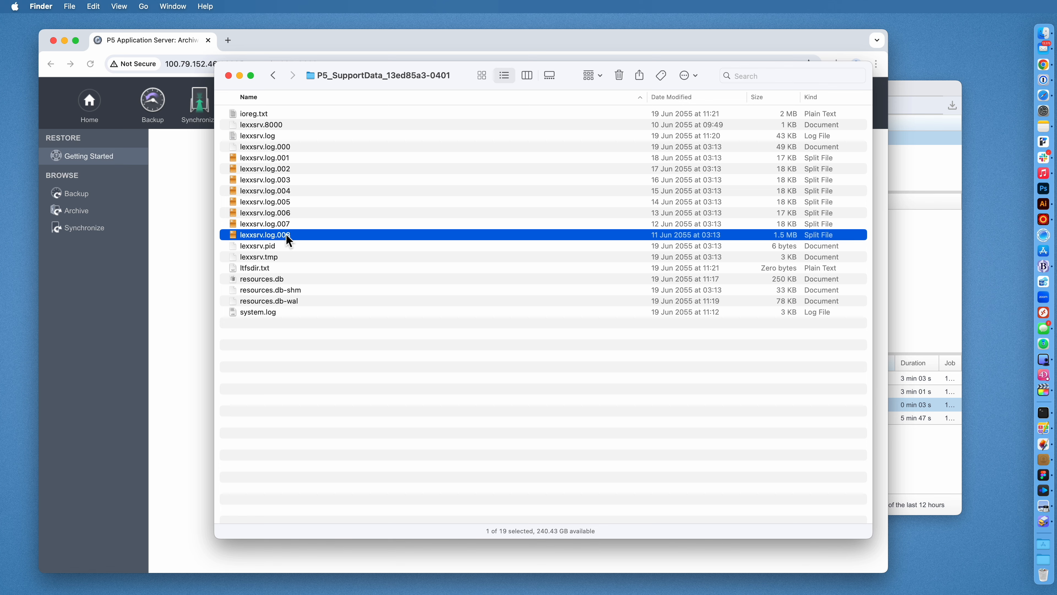
left_click(277, 280)
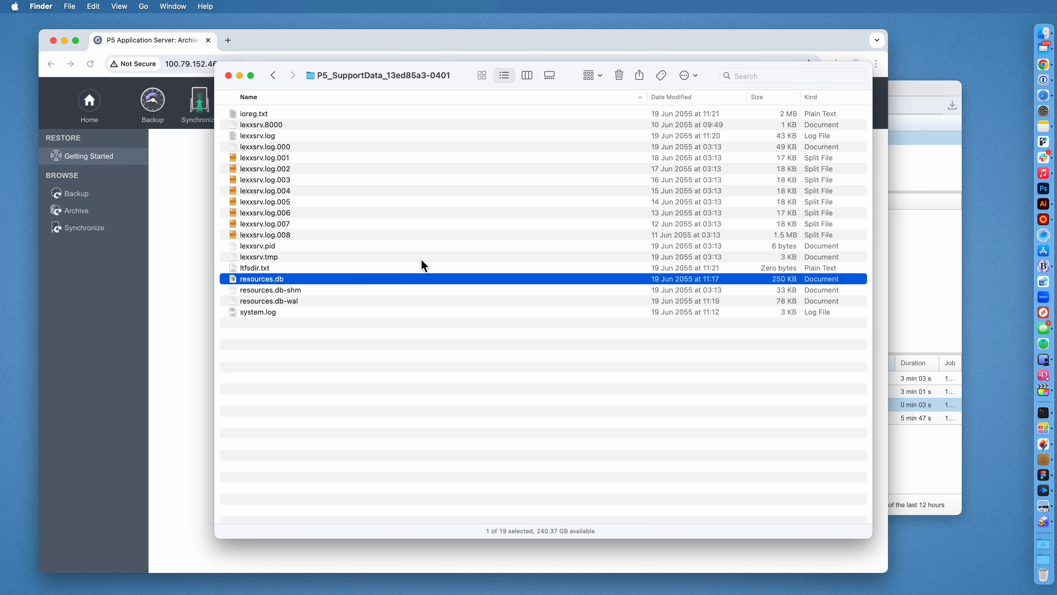
left_click(306, 313)
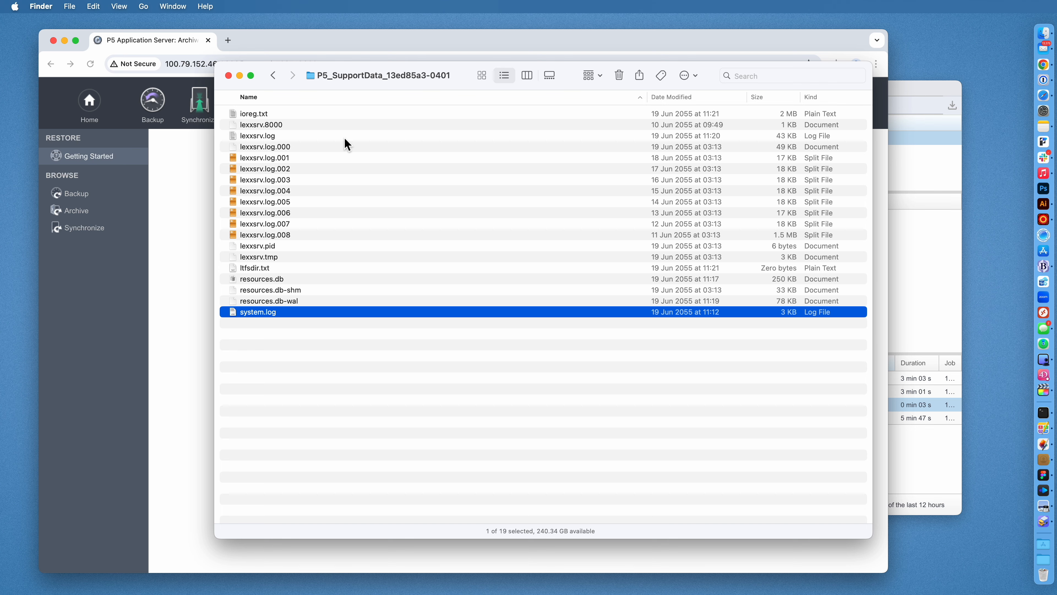
Close the support data folder and look through the Change Password form's fields.
left_click(229, 75)
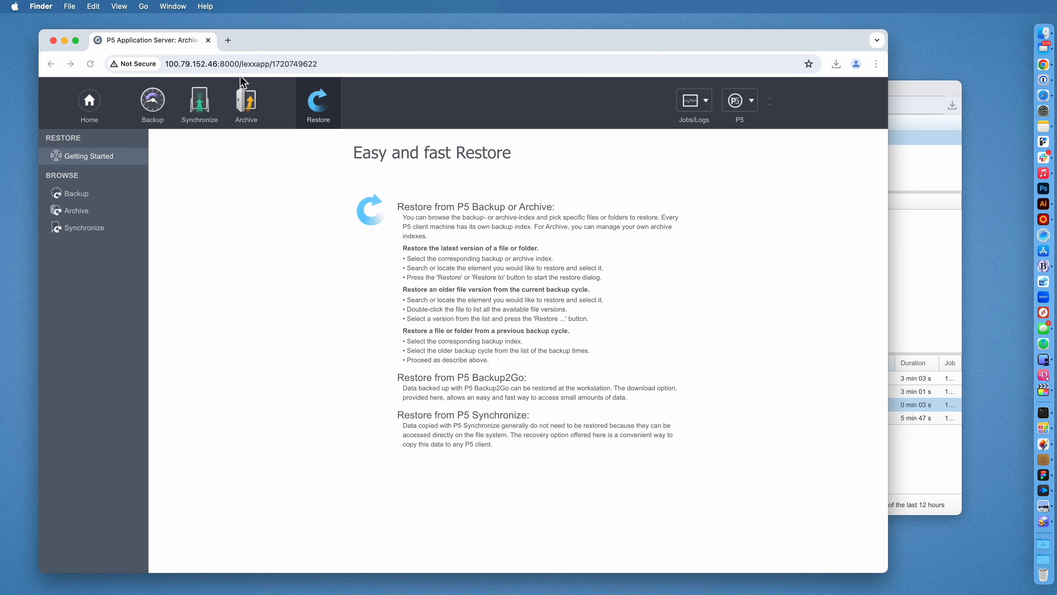
left_click(745, 103)
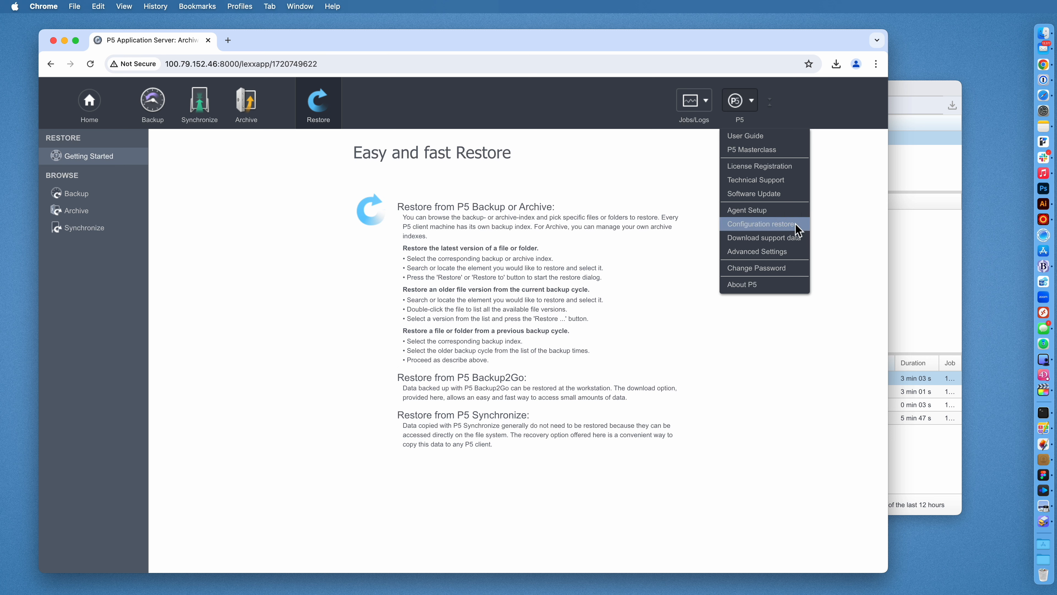
left_click(783, 271)
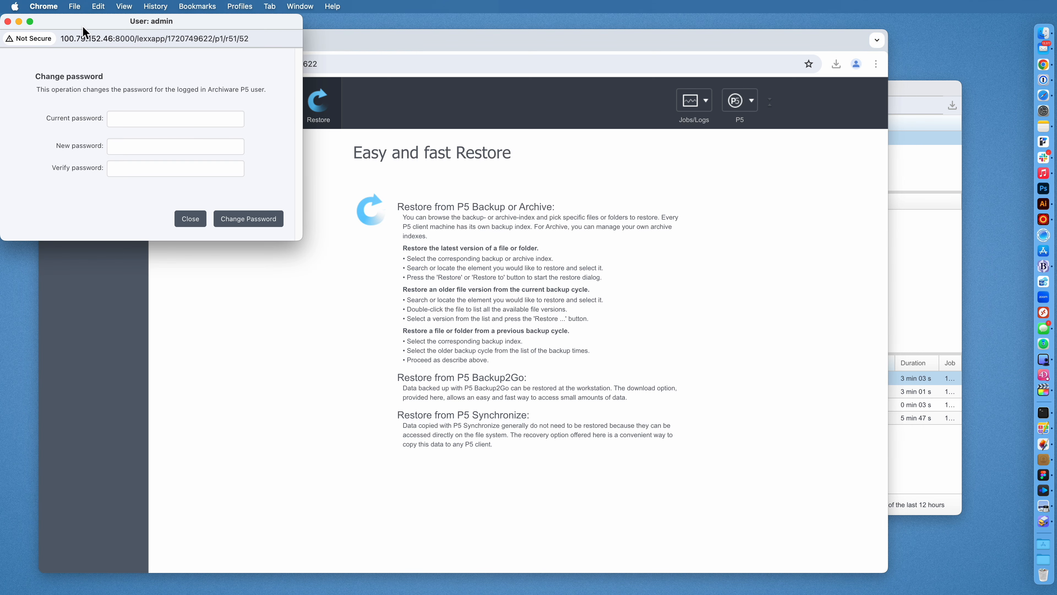
left_click(526, 234)
left_click(528, 261)
left_click(531, 284)
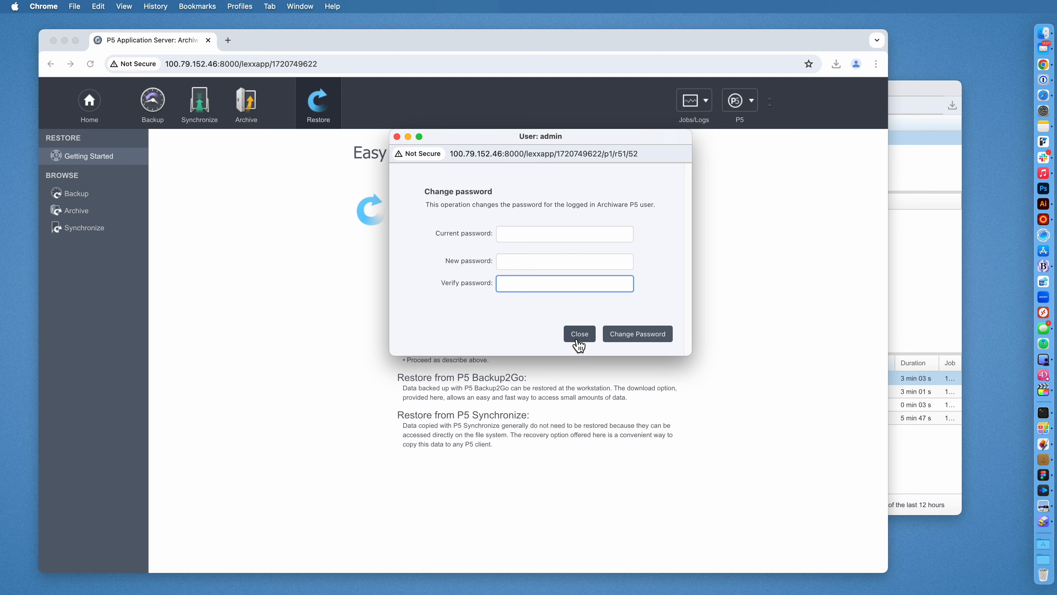
Leave Change Password unchanged and bring up the About P5 details for version 7.2.3.
left_click(579, 334)
left_click(742, 107)
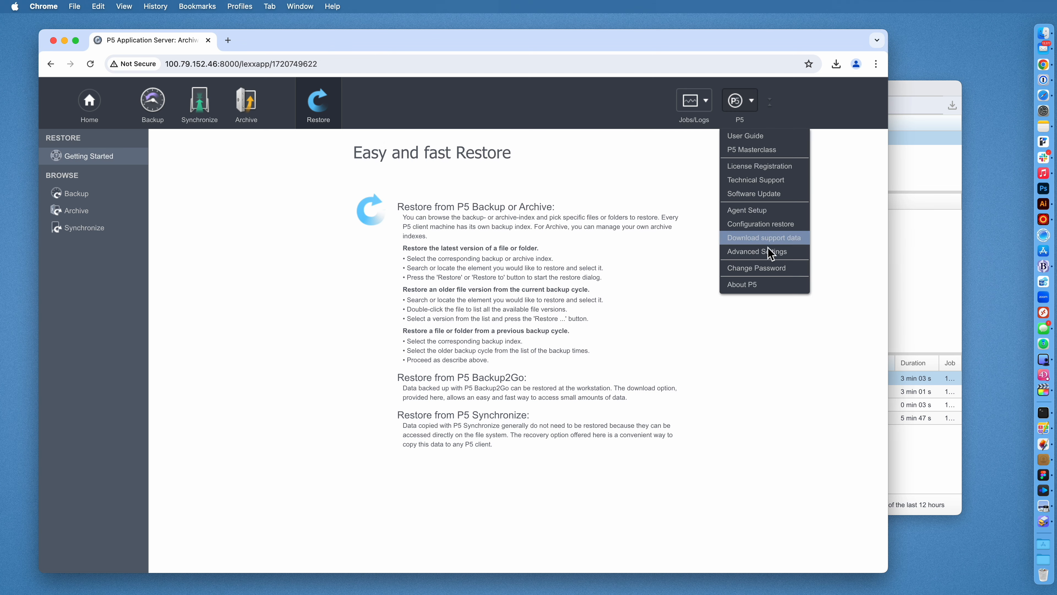
left_click(782, 287)
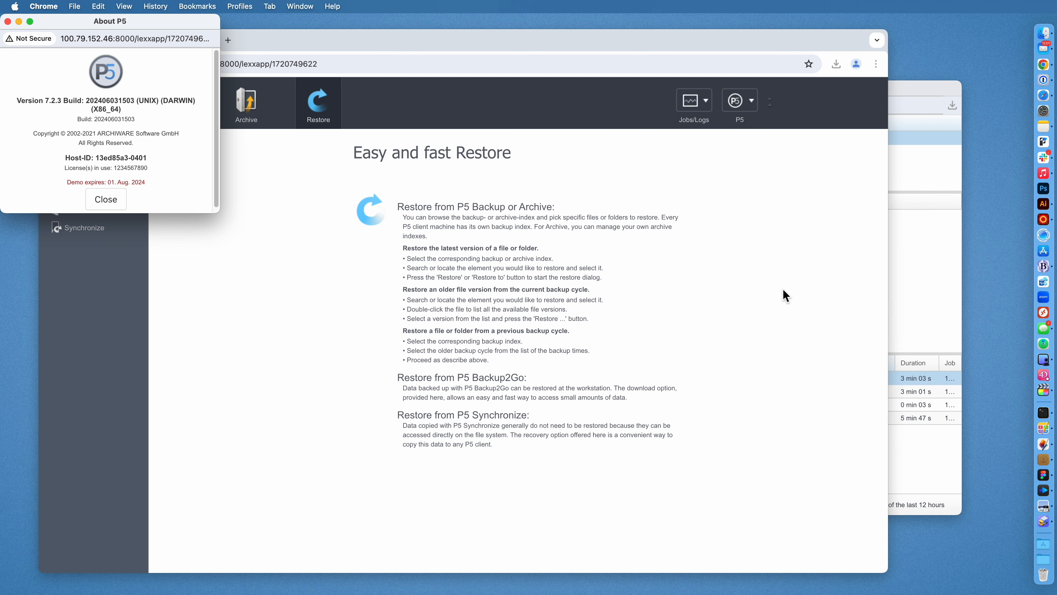
Enlarge the About P5 window, highlight the host ID and demo expiry date, then close it.
left_click_drag(220, 212, 235, 243)
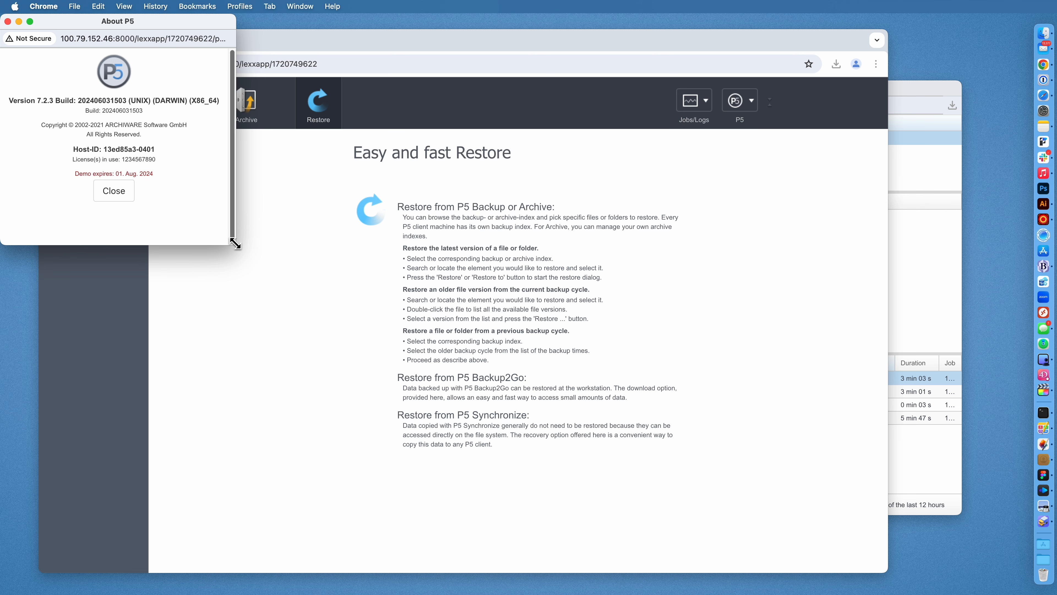
double_click(126, 149)
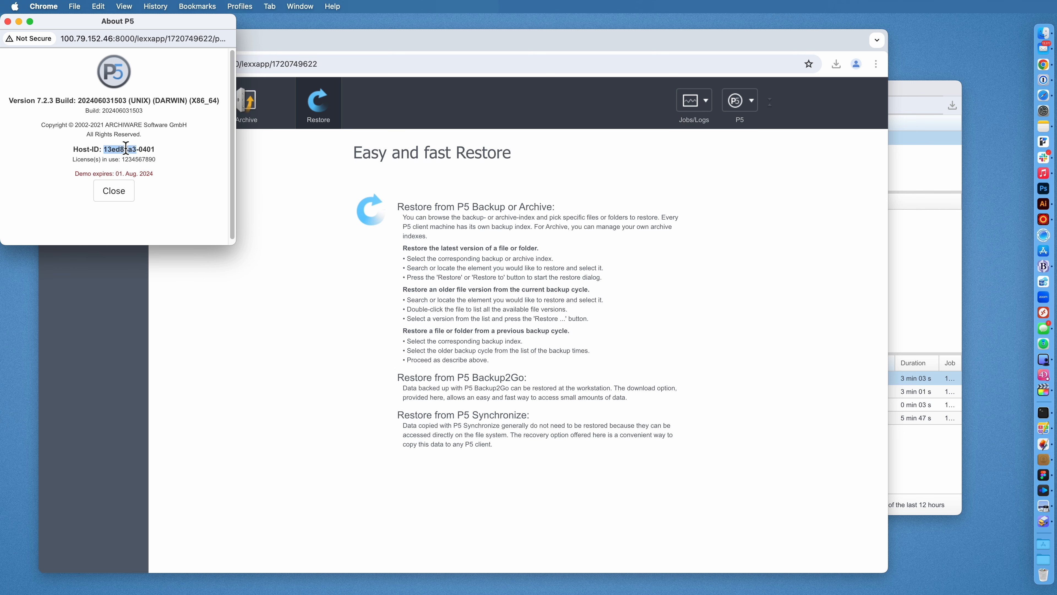
left_click(173, 159)
left_click_drag(83, 174, 156, 177)
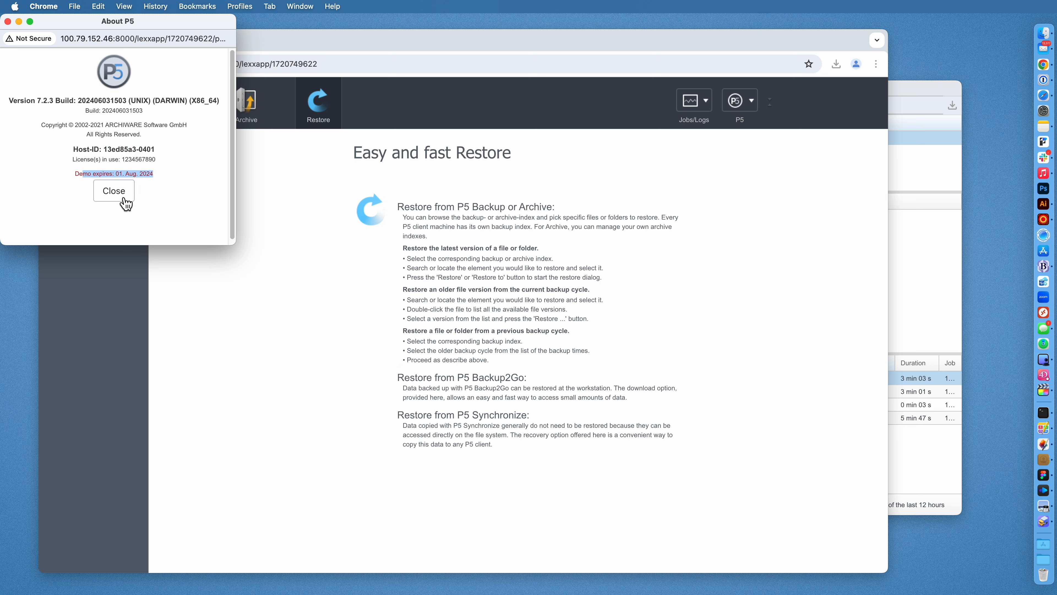
left_click(125, 204)
Check the latest Customer_A - Seagate Video job in the Job Monitor, then return to P5 Home.
left_click(922, 249)
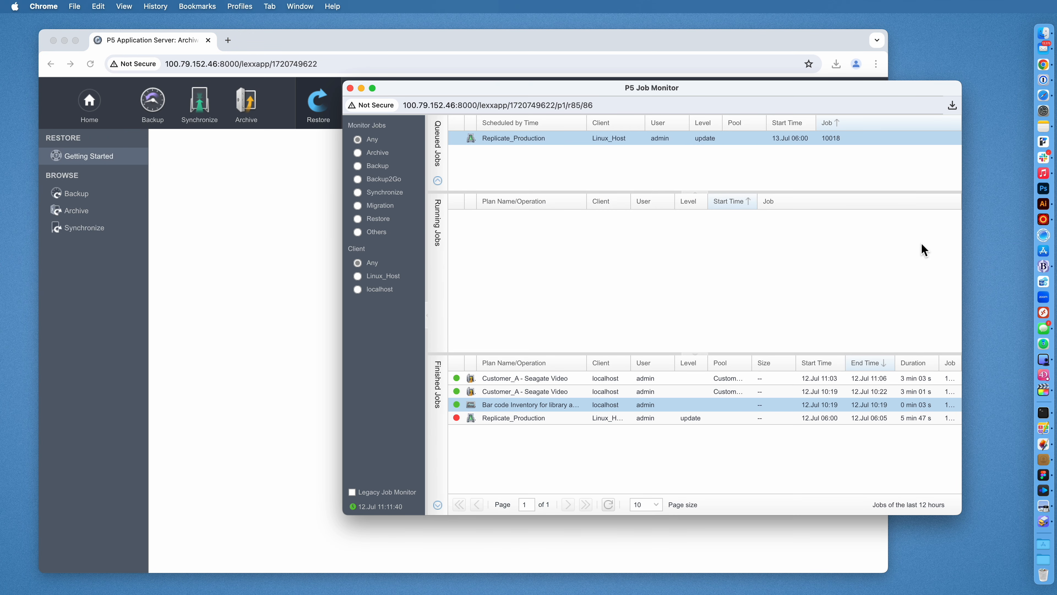
left_click(529, 378)
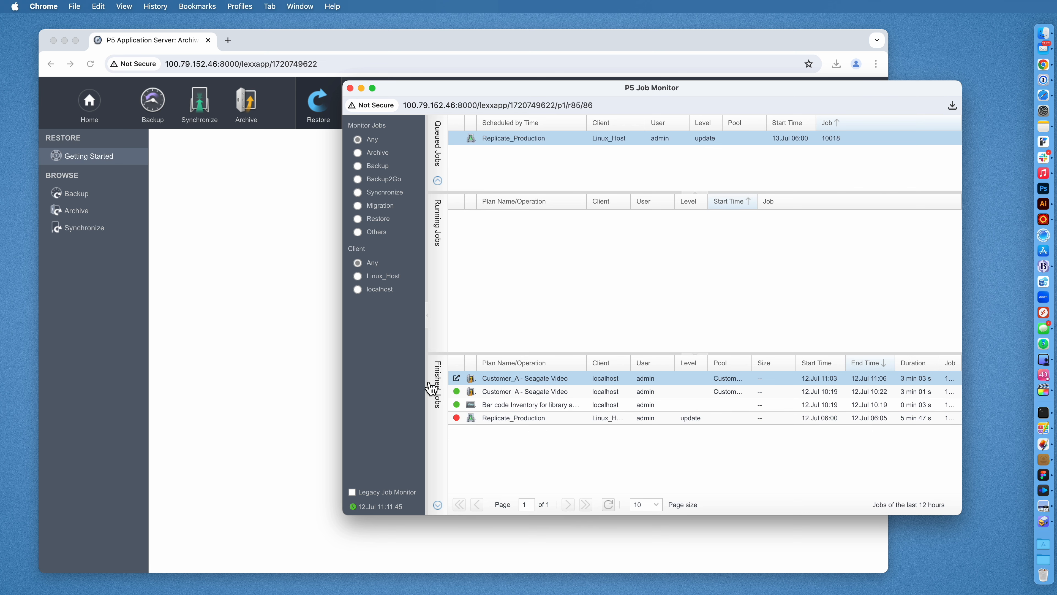
left_click(308, 332)
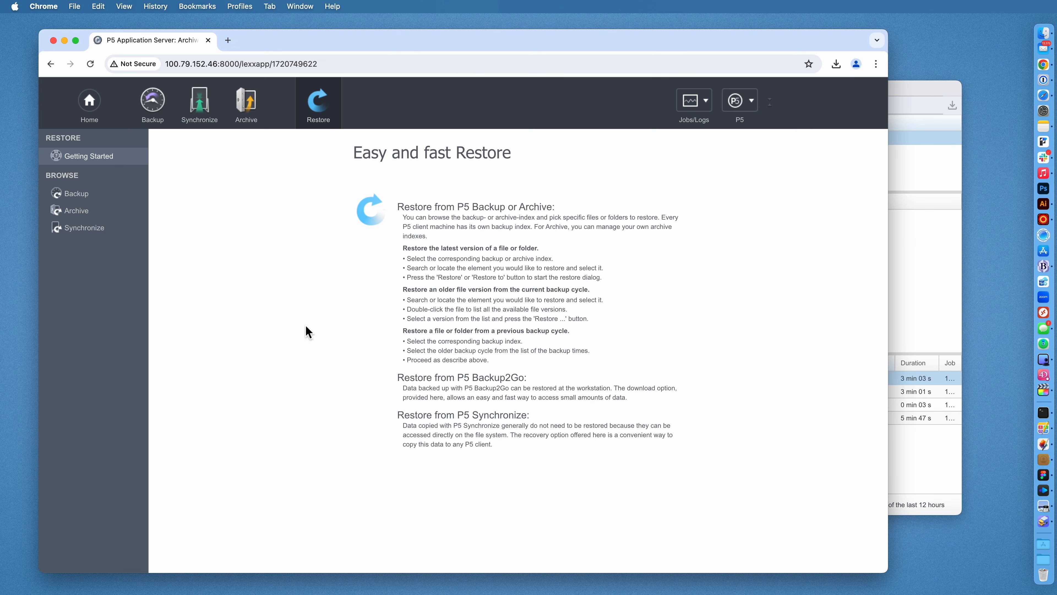
left_click(82, 106)
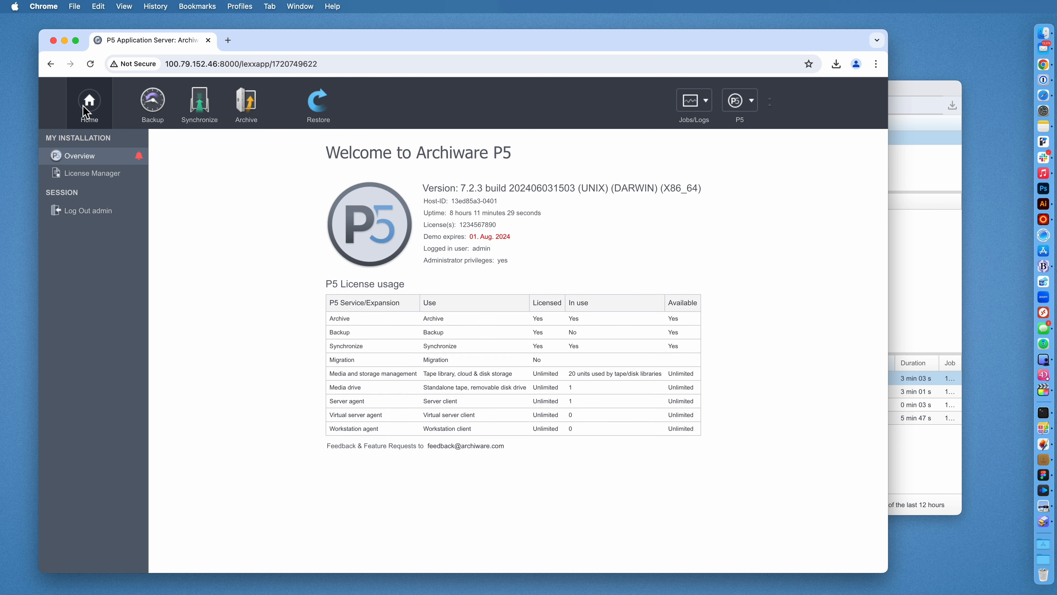